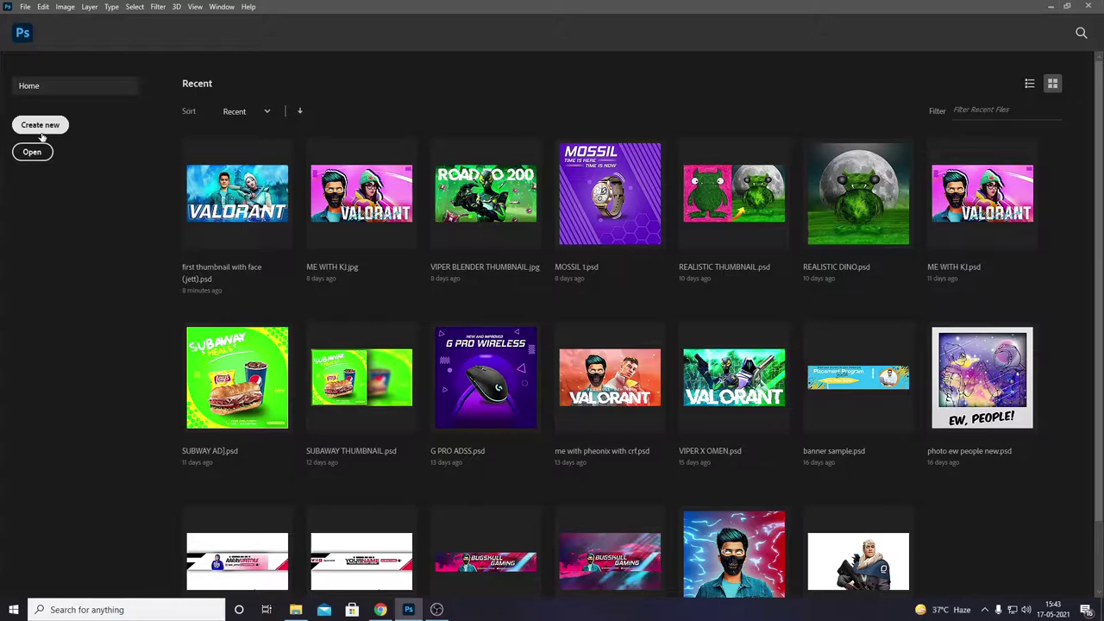
Step: Create a blank 1920×1080 document and drop the PicsArt PNG onto it as an embedded smart object
{"action": "left_click", "coordinate": [39, 124]}
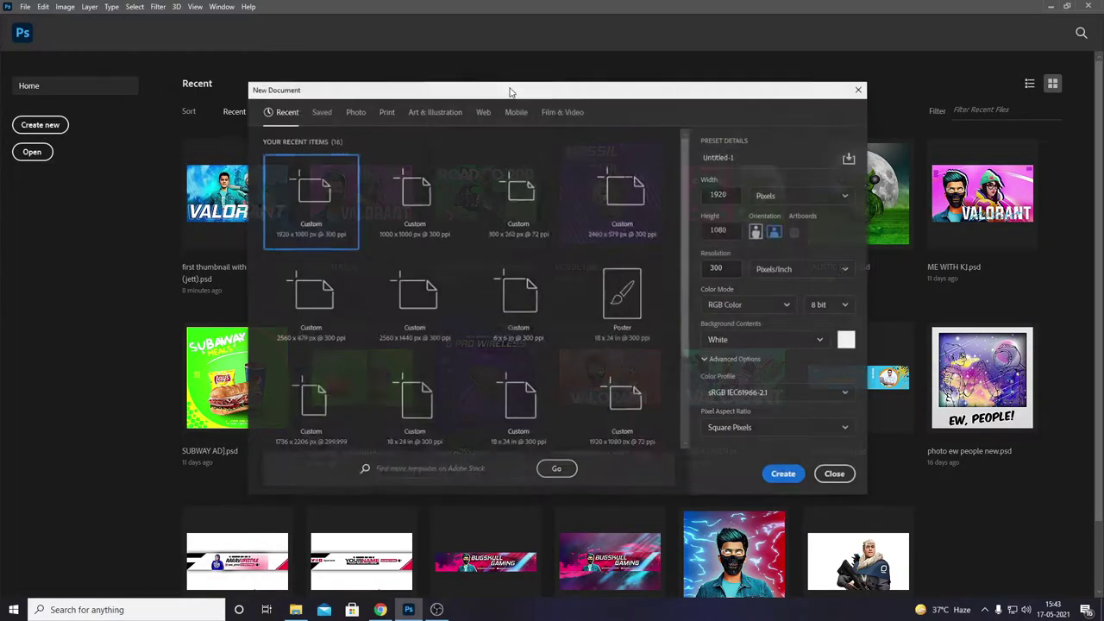
{"action": "left_click", "coordinate": [784, 474]}
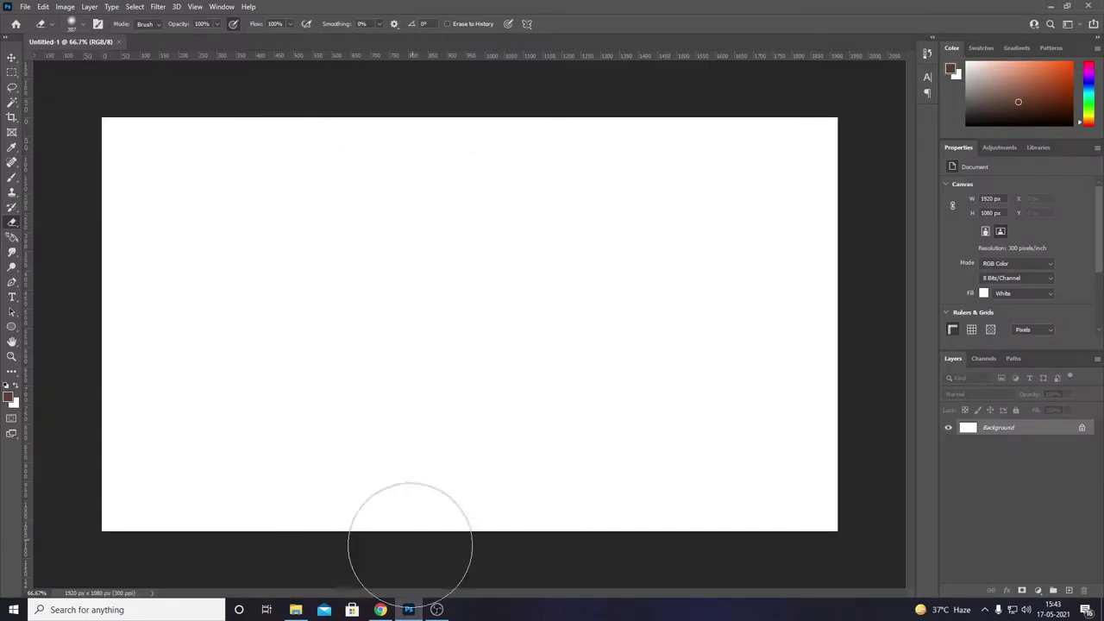
{"action": "left_click", "coordinate": [297, 609]}
{"action": "left_click_drag", "start_coordinate": [303, 124], "coordinate": [360, 549]}
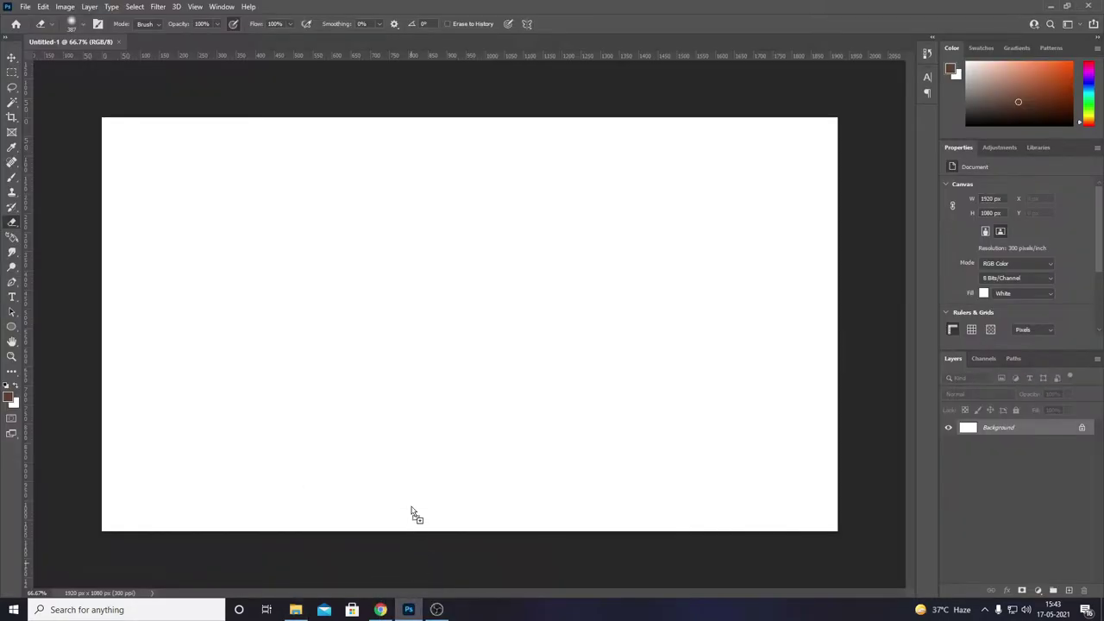
{"action": "left_click_drag", "start_coordinate": [361, 548], "coordinate": [412, 426]}
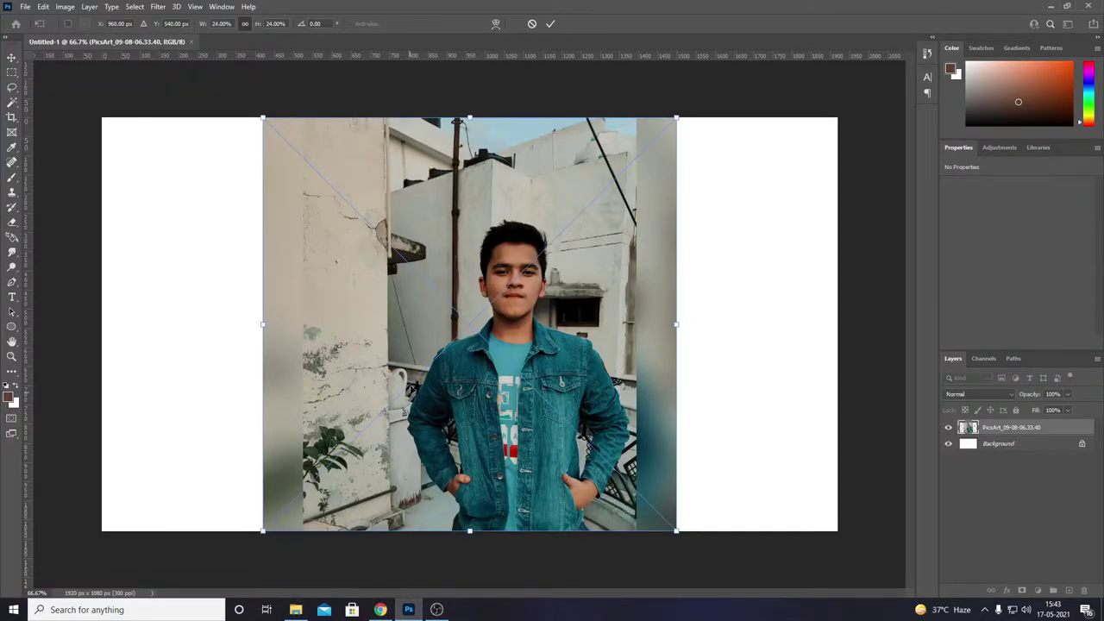
{"action": "scroll", "coordinate": [484, 295], "scroll_direction": "up", "scroll_amount": 2}
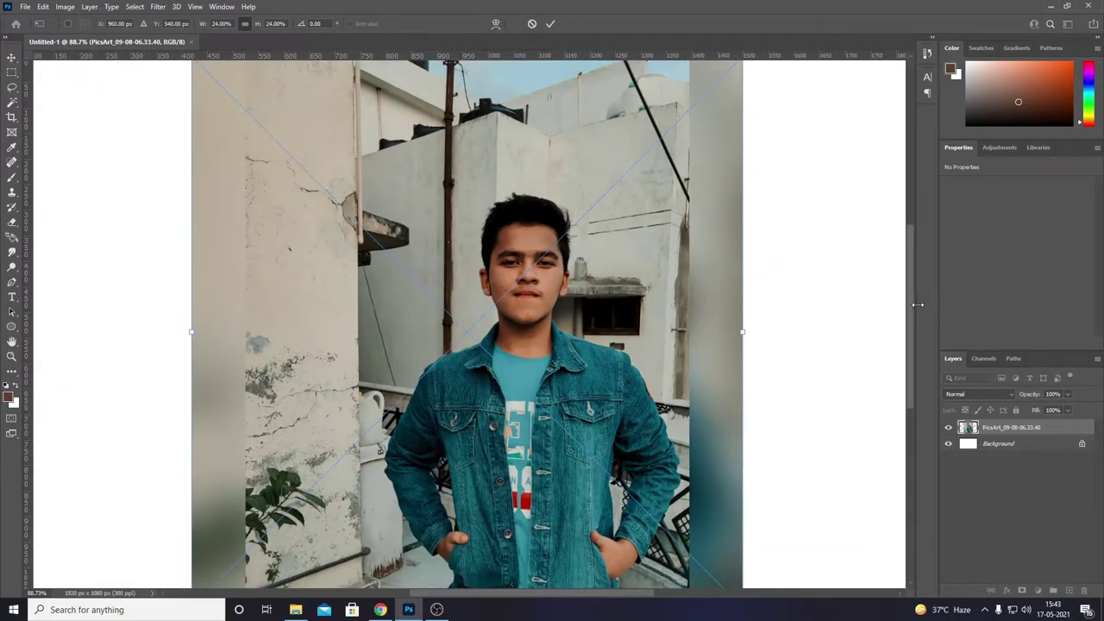
{"action": "scroll", "coordinate": [707, 264], "scroll_direction": "down", "scroll_amount": 1}
{"action": "key", "text": "Return"}
{"action": "scroll", "coordinate": [455, 295], "scroll_direction": "up", "scroll_amount": 1}
{"action": "key", "text": "e"}
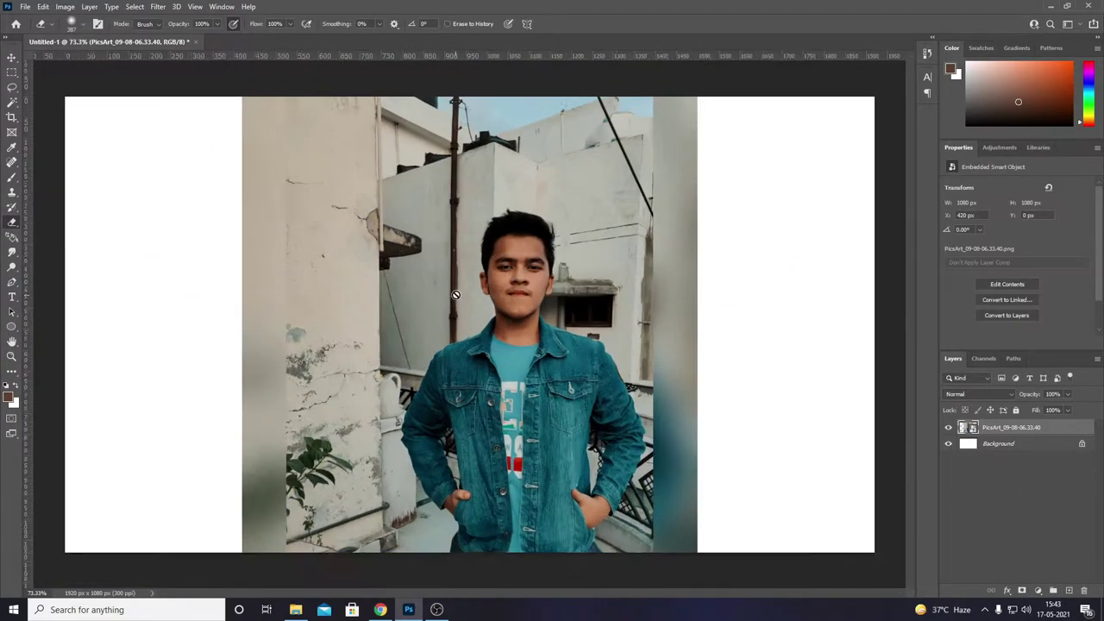
{"action": "scroll", "coordinate": [455, 295], "scroll_direction": "up", "scroll_amount": 1}
Step: Auto-select the man in the photo with Select Subject
{"action": "left_click", "coordinate": [13, 101]}
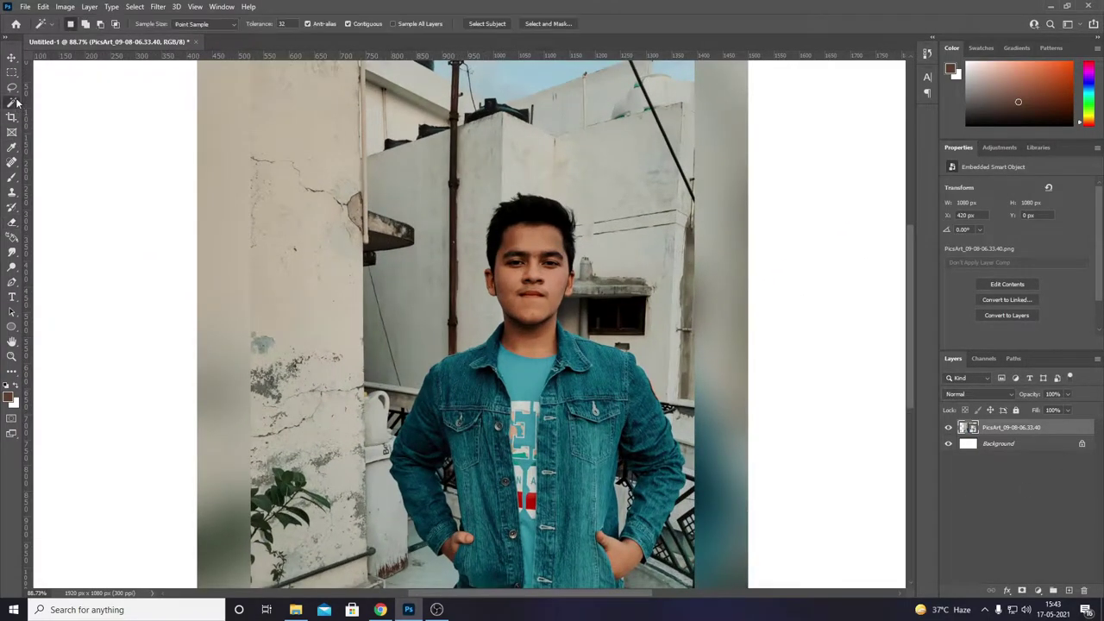
{"action": "left_click", "coordinate": [487, 23]}
{"action": "scroll", "coordinate": [465, 291], "scroll_direction": "down", "scroll_amount": 1}
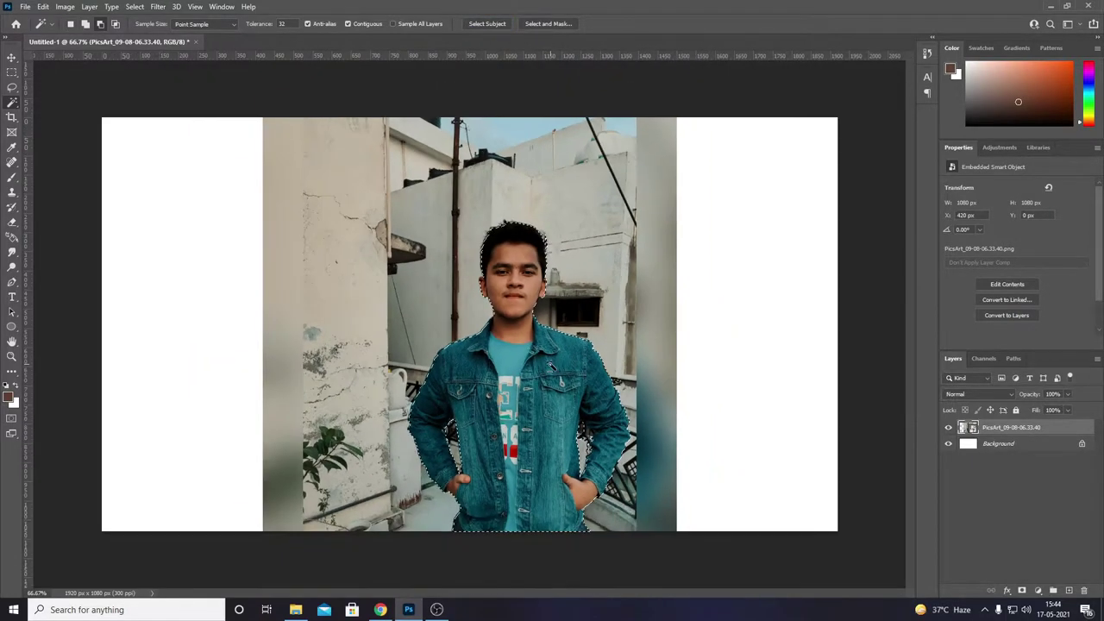
{"action": "scroll", "coordinate": [522, 345], "scroll_direction": "up", "scroll_amount": 1}
{"action": "scroll", "coordinate": [591, 414], "scroll_direction": "up", "scroll_amount": 1}
{"action": "scroll", "coordinate": [663, 466], "scroll_direction": "up", "scroll_amount": 3}
{"action": "scroll", "coordinate": [664, 466], "scroll_direction": "up", "scroll_amount": 2}
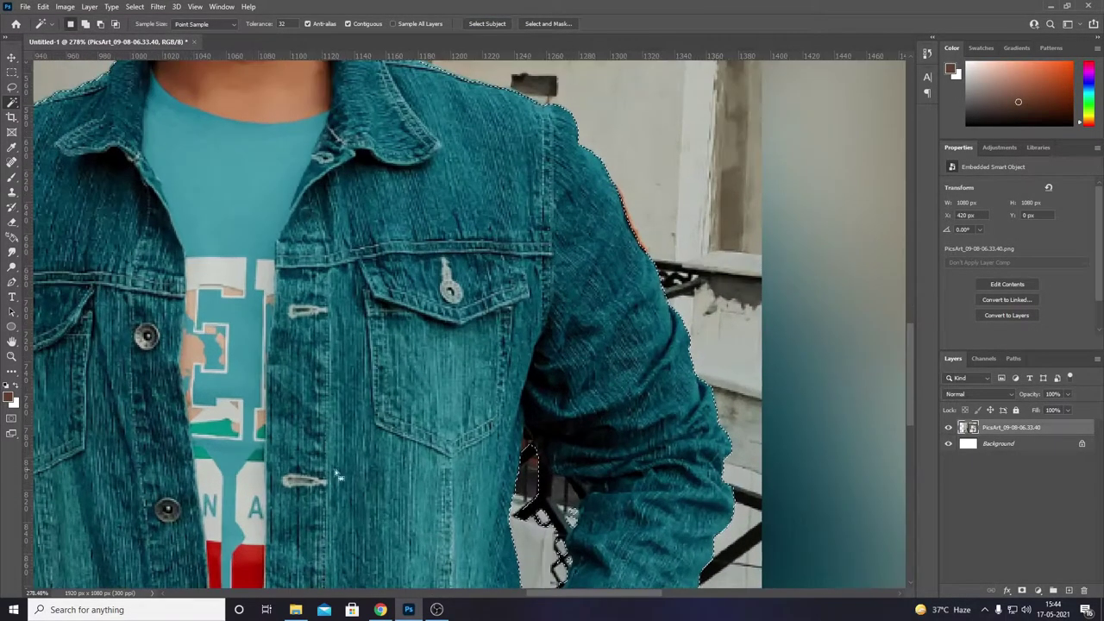
{"action": "key", "text": "l"}
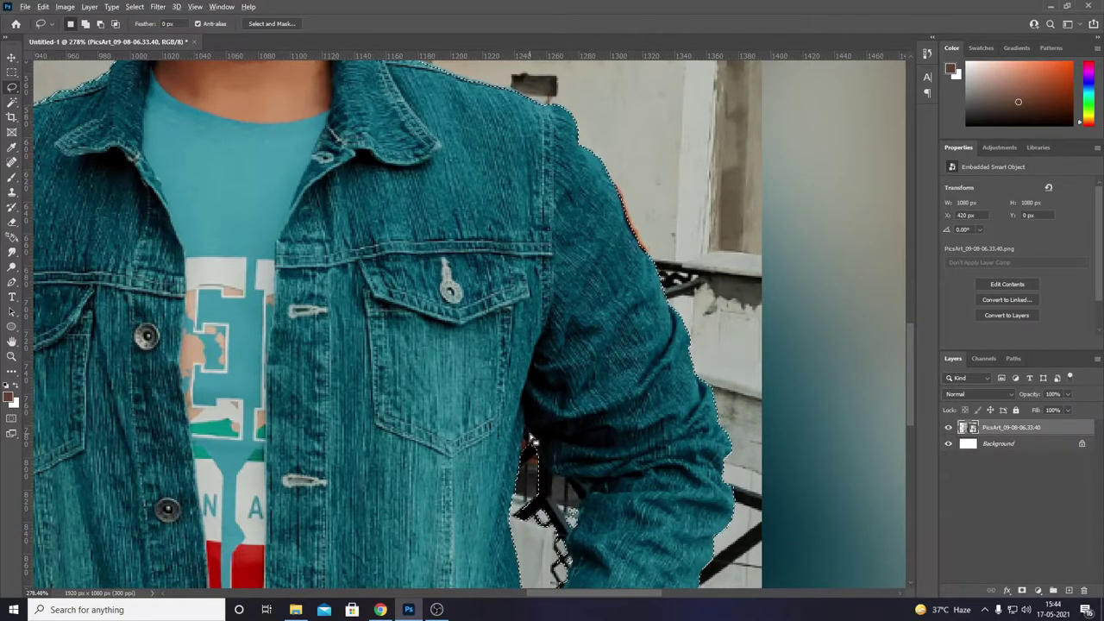
{"action": "key", "text": "super"}
{"action": "key", "text": "Escape"}
Step: Refine the man's selection with the Lasso, including along the arm's inner edge
{"action": "left_click_drag", "start_coordinate": [521, 425], "coordinate": [598, 503]}
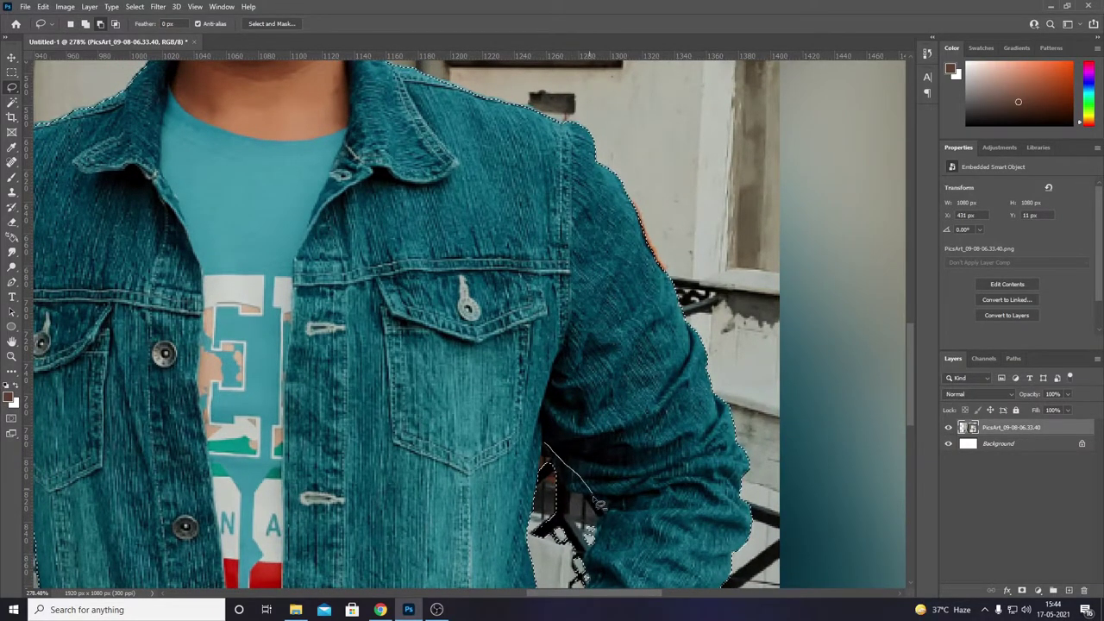
{"action": "left_click_drag", "start_coordinate": [547, 450], "coordinate": [546, 447]}
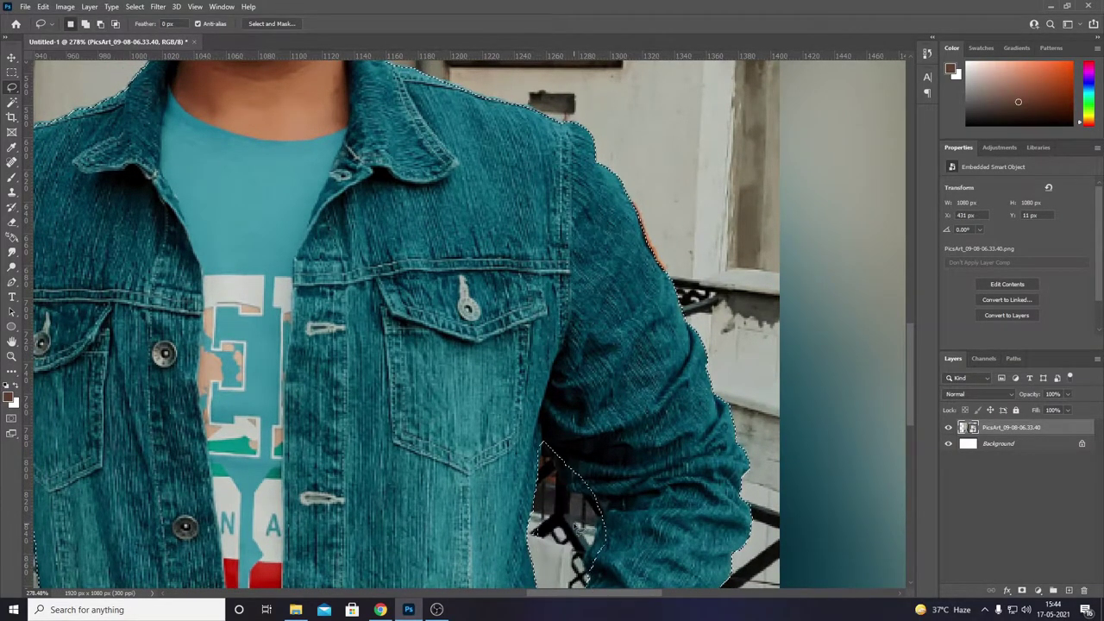
{"action": "scroll", "coordinate": [546, 448], "scroll_direction": "down", "scroll_amount": 3}
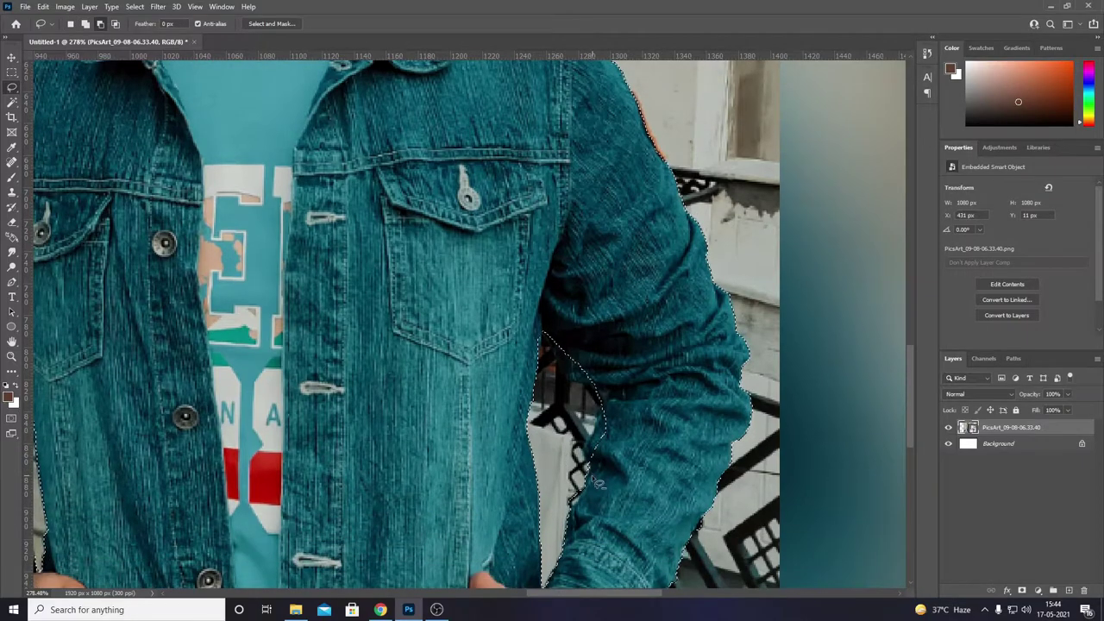
{"action": "scroll", "coordinate": [543, 423], "scroll_direction": "down", "scroll_amount": 1}
{"action": "scroll", "coordinate": [534, 501], "scroll_direction": "down", "scroll_amount": 3}
{"action": "scroll", "coordinate": [535, 502], "scroll_direction": "down", "scroll_amount": 2}
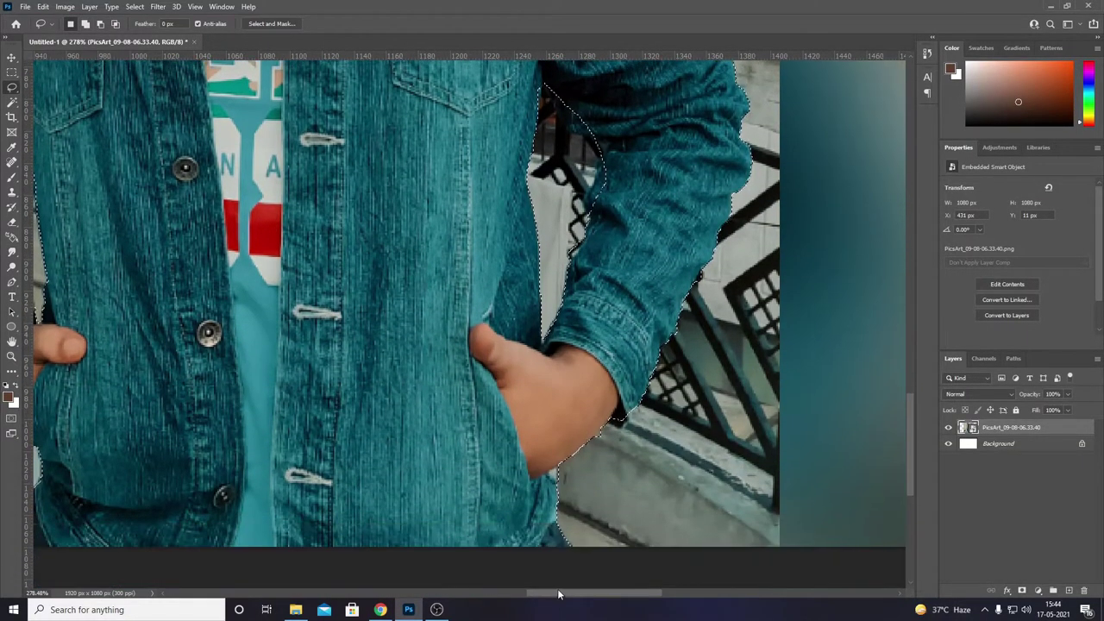
{"action": "left_click_drag", "start_coordinate": [557, 588], "coordinate": [476, 579]}
{"action": "scroll", "coordinate": [533, 209], "scroll_direction": "up", "scroll_amount": 3}
{"action": "mouse_move", "coordinate": [528, 208]}
{"action": "left_mouse_down"}
{"action": "mouse_move", "coordinate": [516, 230]}
{"action": "mouse_move", "coordinate": [535, 206]}
{"action": "left_mouse_up"}
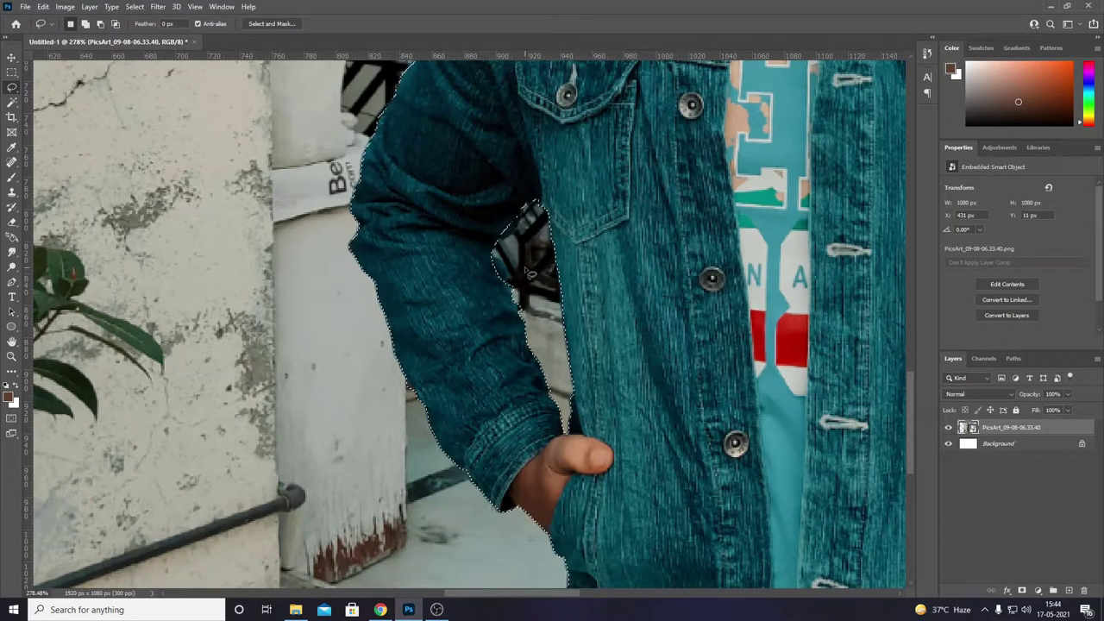
{"action": "scroll", "coordinate": [729, 157], "scroll_direction": "down", "scroll_amount": 5}
{"action": "scroll", "coordinate": [729, 157], "scroll_direction": "down", "scroll_amount": 2}
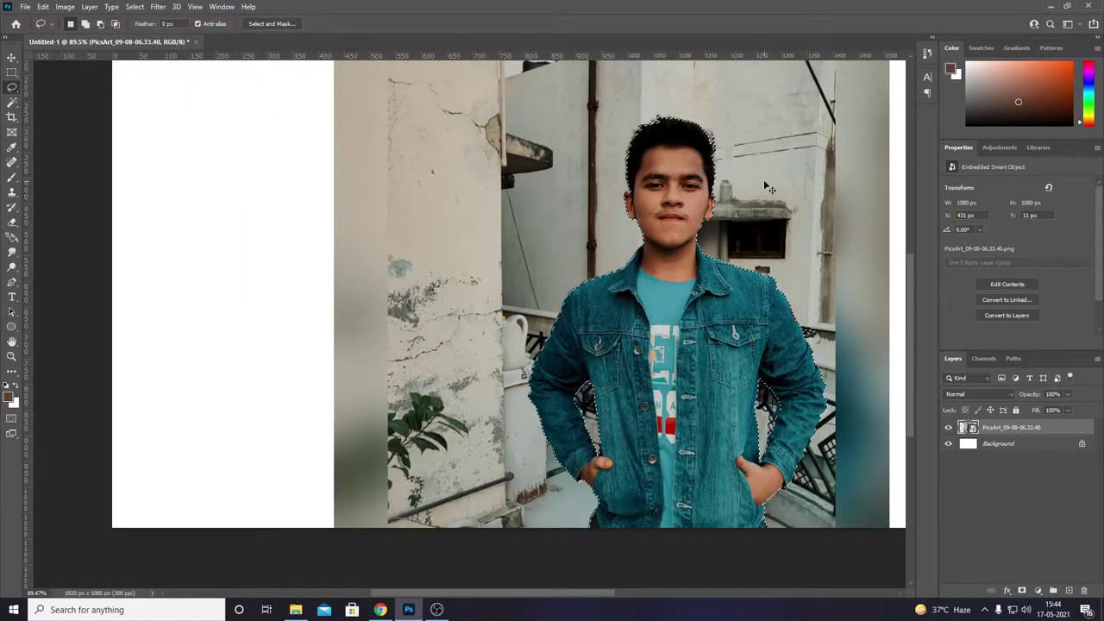
Step: Copy the selected man onto a new Layer 1 and delete the original photo layer
{"action": "key", "text": "ctrl+j"}
{"action": "left_click", "coordinate": [1018, 444]}
{"action": "key", "text": "Delete"}
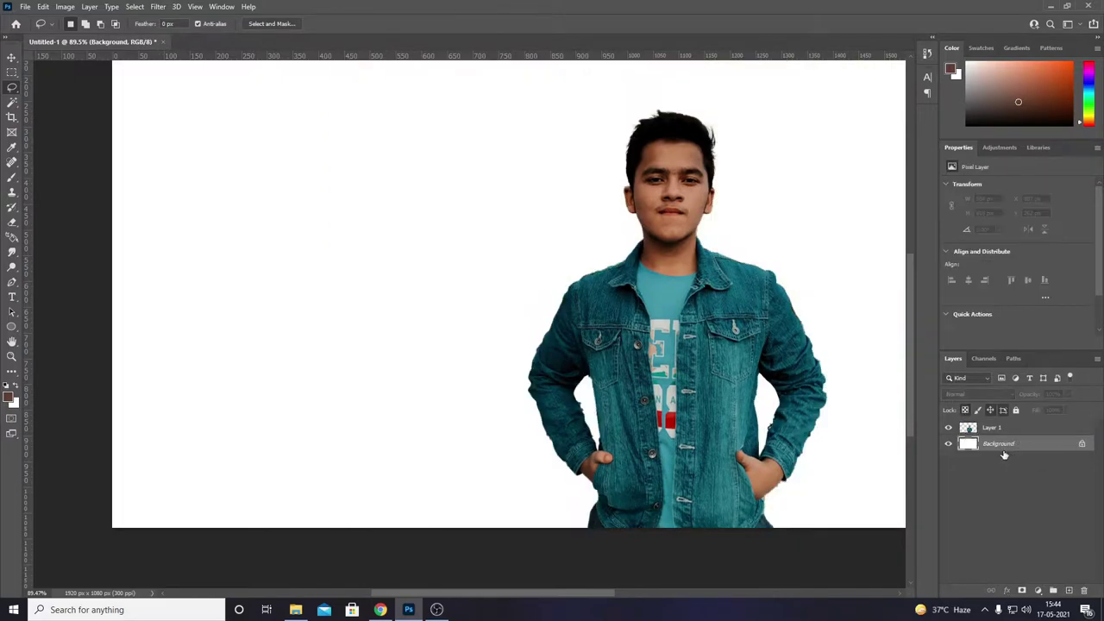
{"action": "scroll", "coordinate": [736, 233], "scroll_direction": "down", "scroll_amount": 1}
{"action": "scroll", "coordinate": [681, 329], "scroll_direction": "up", "scroll_amount": 2}
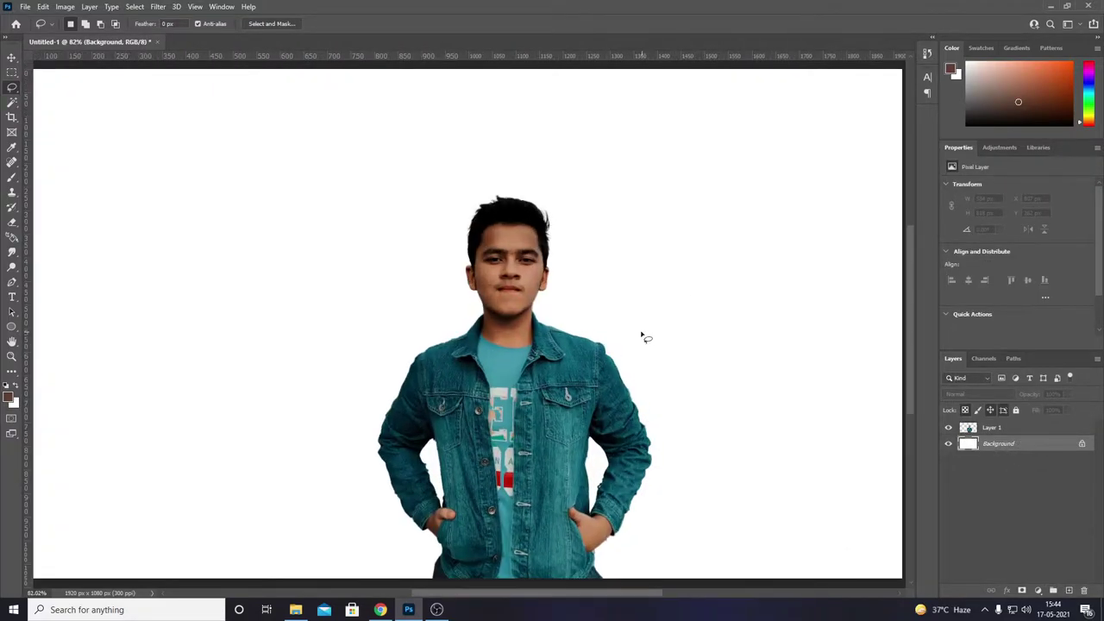
{"action": "scroll", "coordinate": [642, 337], "scroll_direction": "up", "scroll_amount": 2}
{"action": "scroll", "coordinate": [509, 333], "scroll_direction": "up", "scroll_amount": 1}
{"action": "scroll", "coordinate": [473, 320], "scroll_direction": "down", "scroll_amount": 2}
{"action": "scroll", "coordinate": [473, 321], "scroll_direction": "down", "scroll_amount": 1}
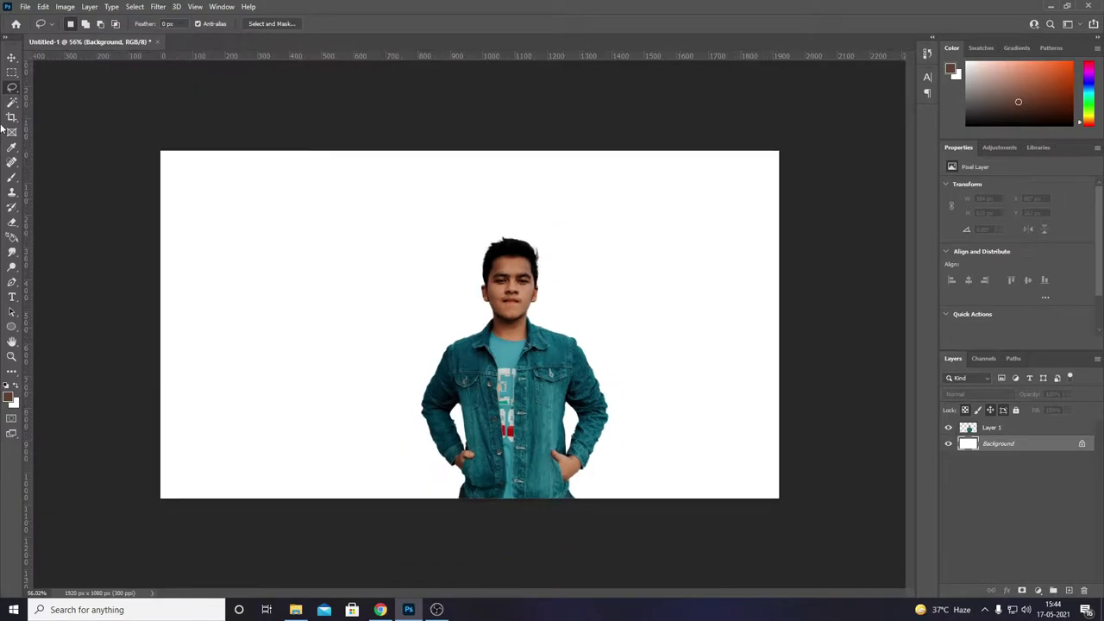
{"action": "left_click", "coordinate": [13, 58]}
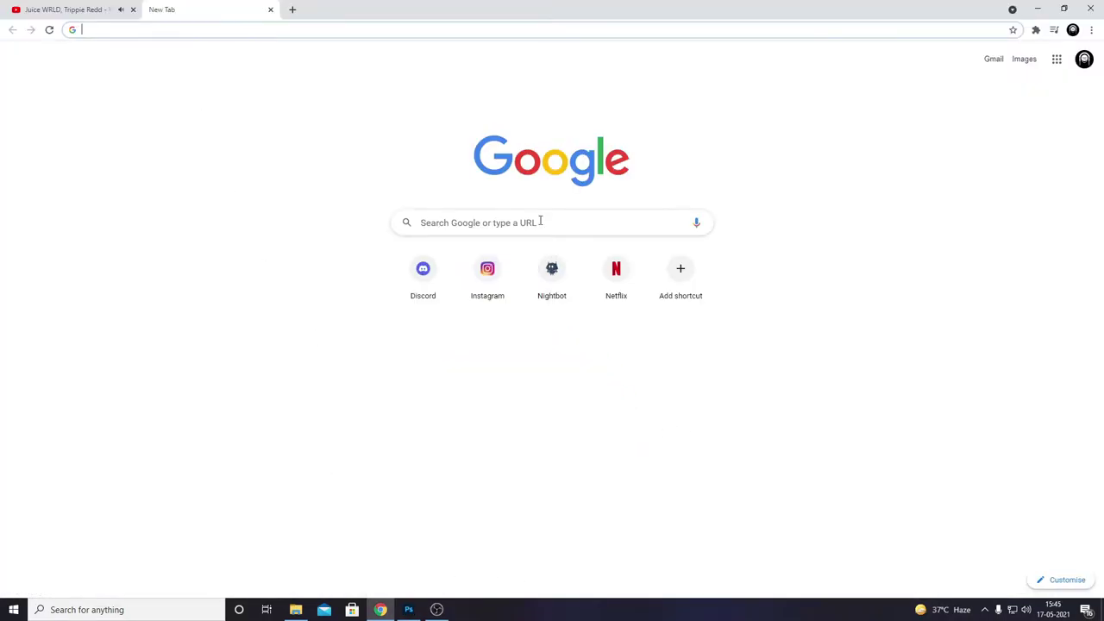
Step: Search Google Images for 'valorant'
{"action": "left_click", "coordinate": [537, 221]}
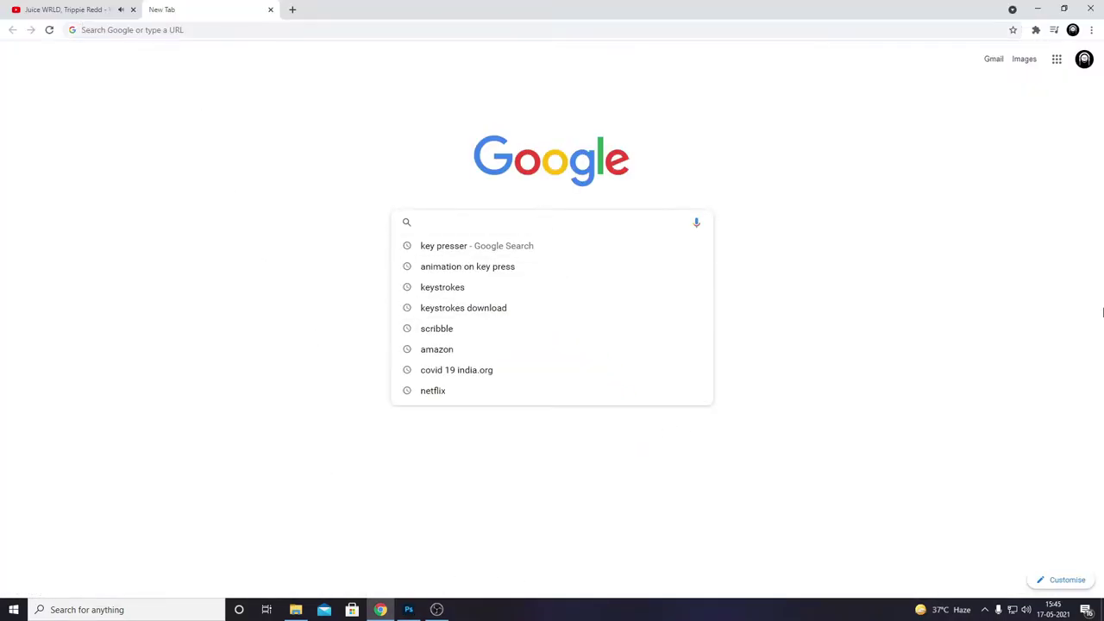
{"action": "type", "text": "va"}
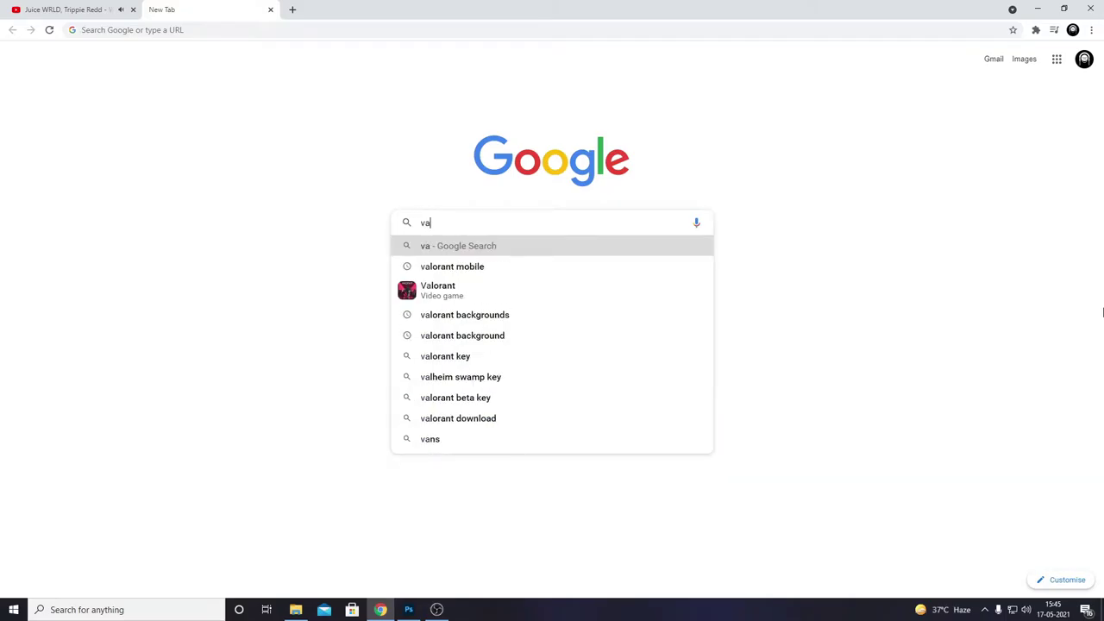
{"action": "type", "text": "lorant"}
{"action": "key", "text": "Return"}
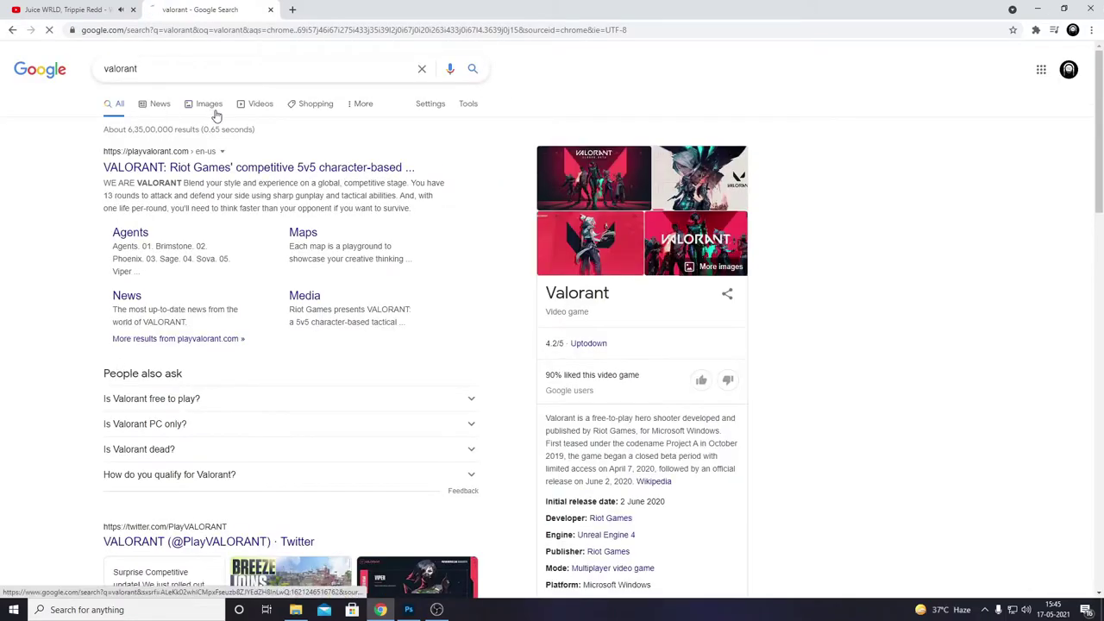
{"action": "left_click", "coordinate": [210, 103]}
{"action": "scroll", "coordinate": [345, 310], "scroll_direction": "down", "scroll_amount": 4}
{"action": "scroll", "coordinate": [344, 310], "scroll_direction": "down", "scroll_amount": 2}
{"action": "scroll", "coordinate": [517, 258], "scroll_direction": "down", "scroll_amount": 2}
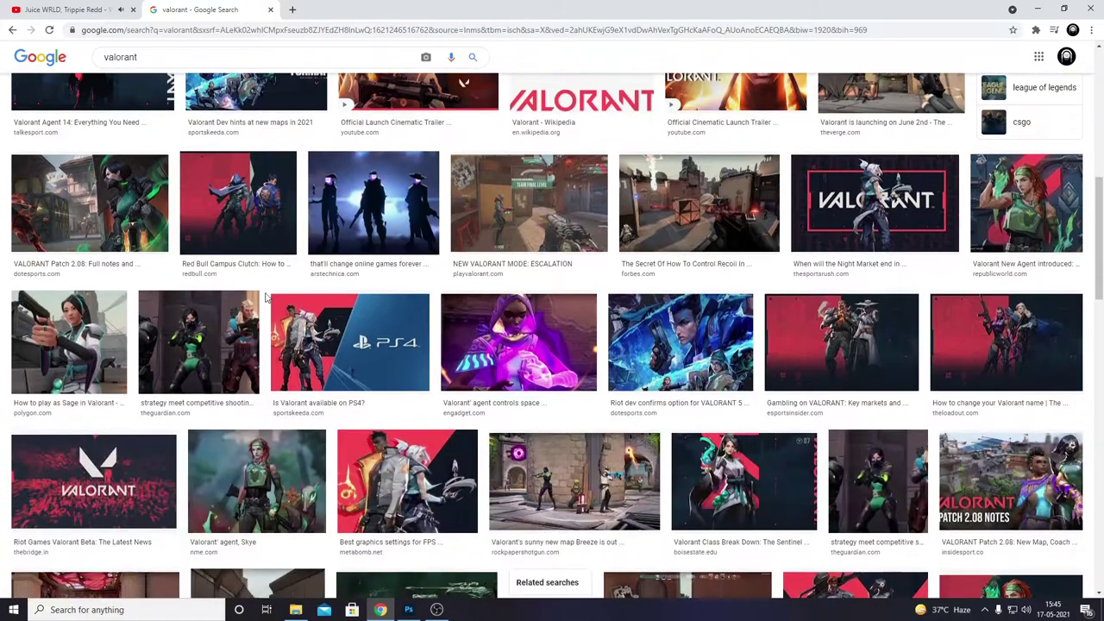
Step: Preview the ranked-play gameplay screenshot and bring up its image options
{"action": "left_click", "coordinate": [686, 243]}
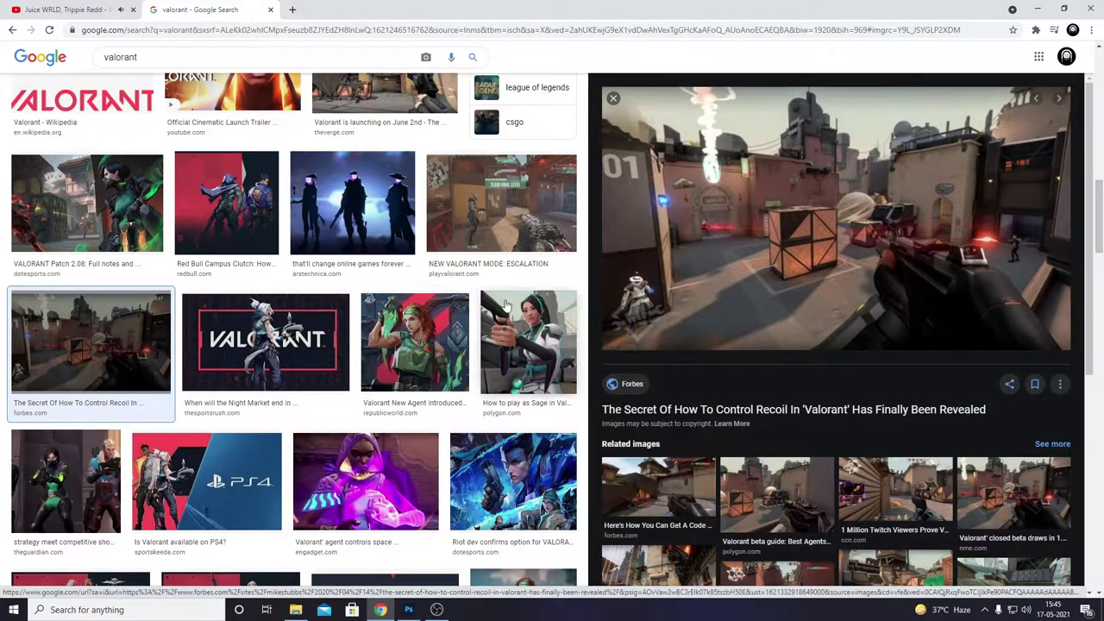
{"action": "scroll", "coordinate": [379, 368], "scroll_direction": "down", "scroll_amount": 2}
{"action": "scroll", "coordinate": [380, 368], "scroll_direction": "down", "scroll_amount": 1}
{"action": "scroll", "coordinate": [380, 368], "scroll_direction": "down", "scroll_amount": 1}
{"action": "scroll", "coordinate": [938, 446], "scroll_direction": "down", "scroll_amount": 2}
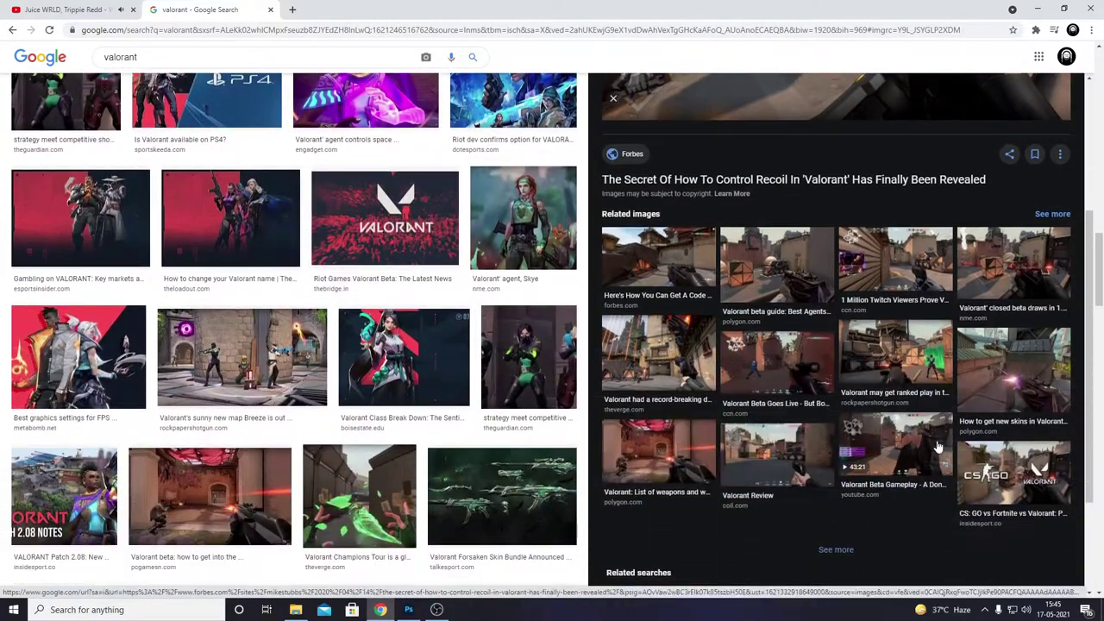
{"action": "left_click", "coordinate": [861, 375]}
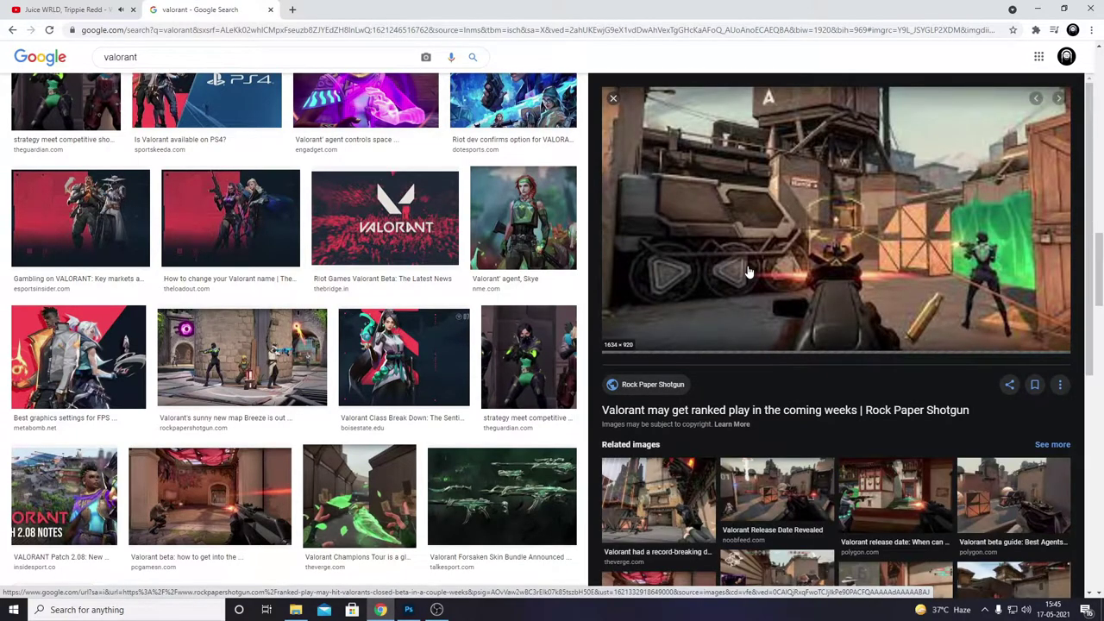
{"action": "right_click", "coordinate": [875, 186]}
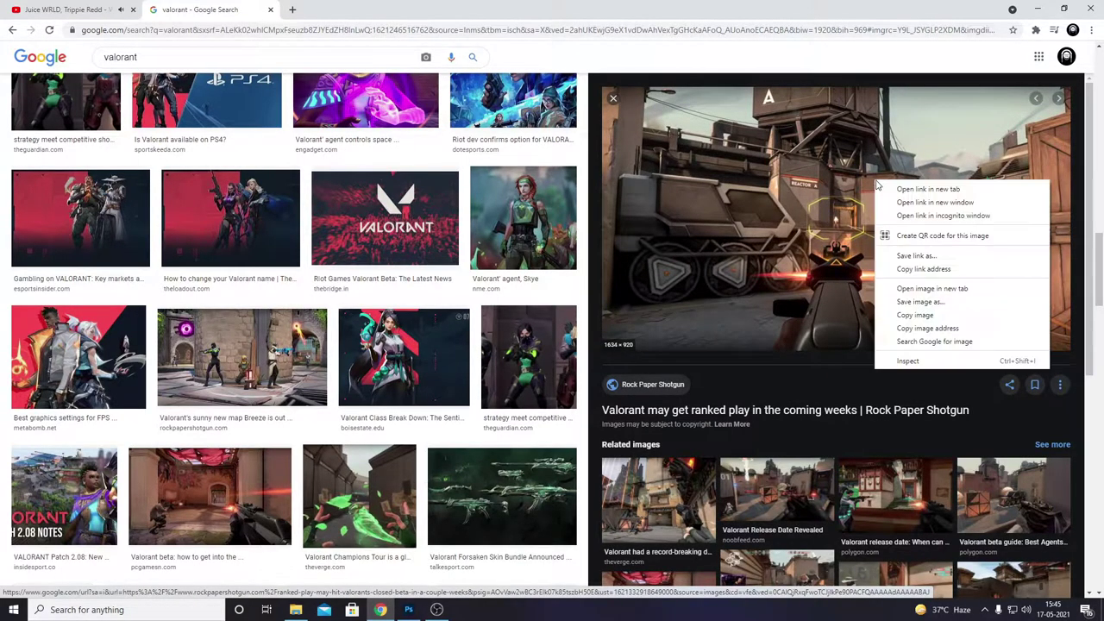
Step: Copy the gameplay screenshot and paste it into the thumbnail, stretched to fill the canvas
{"action": "left_click", "coordinate": [938, 321]}
{"action": "key", "text": "alt+Tab"}
{"action": "key", "text": "ctrl+v"}
{"action": "key", "text": "ctrl+t"}
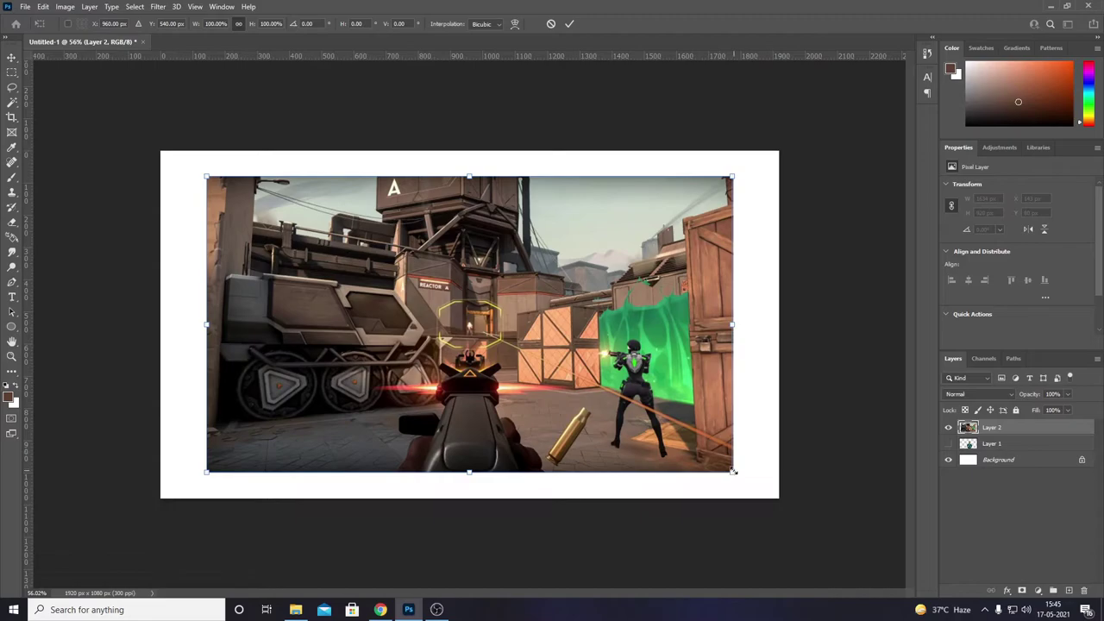
{"action": "left_click_drag", "start_coordinate": [732, 469], "coordinate": [779, 498]}
{"action": "left_click_drag", "start_coordinate": [206, 176], "coordinate": [158, 148]}
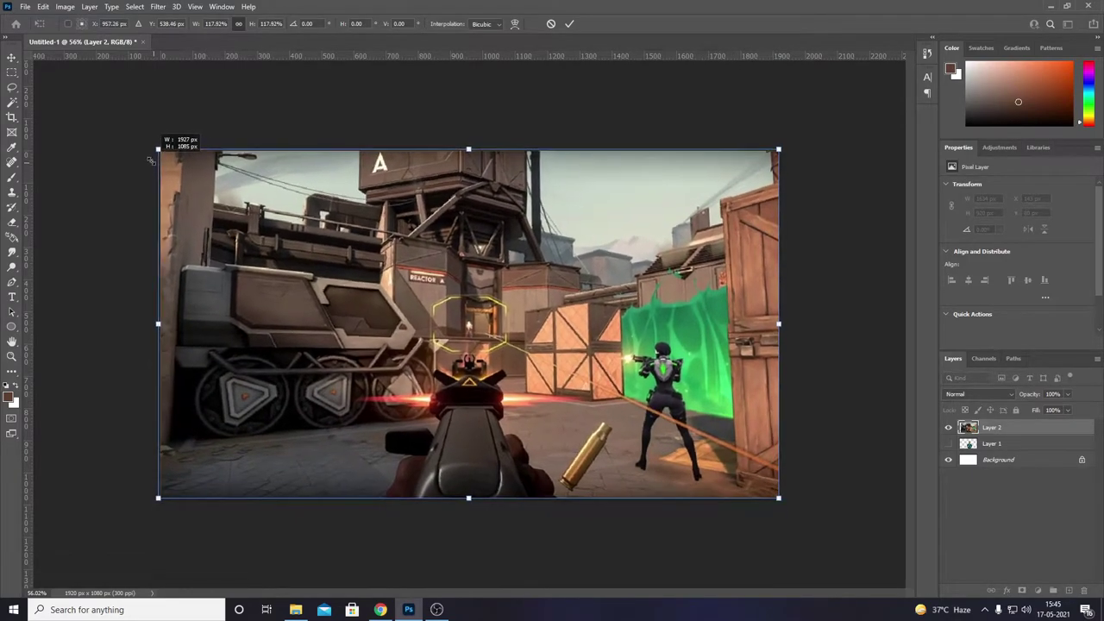
{"action": "left_click", "coordinate": [569, 24]}
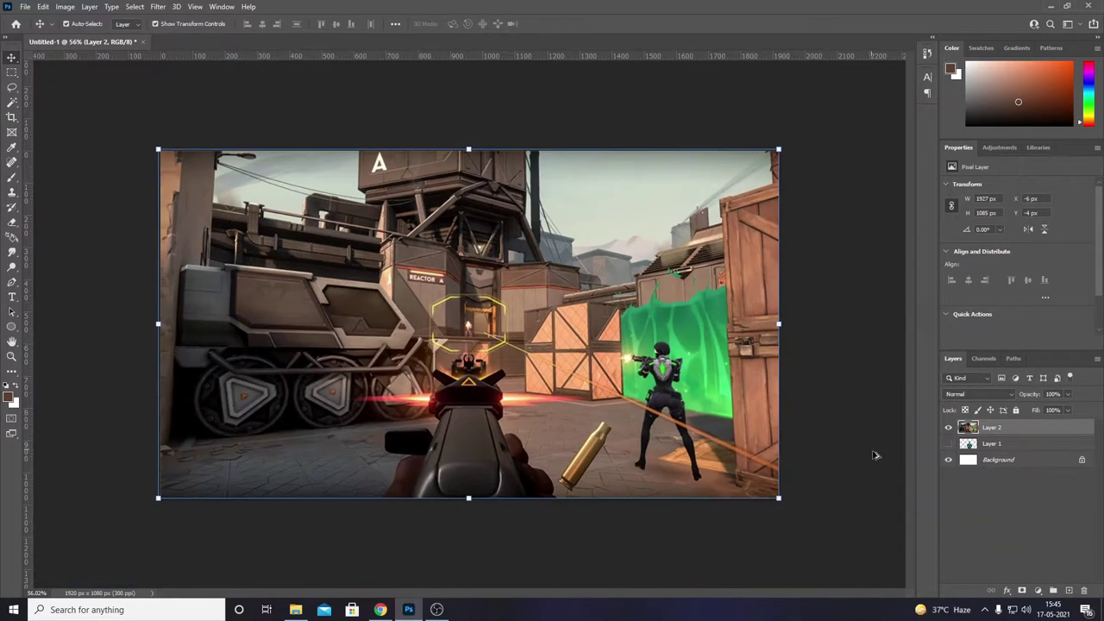
Step: Move the man's Layer 1 above the screenshot layer and hide the rulers
{"action": "left_click_drag", "start_coordinate": [1003, 444], "coordinate": [1001, 423]}
{"action": "left_click", "coordinate": [998, 460]}
{"action": "key", "text": "ctrl+r"}
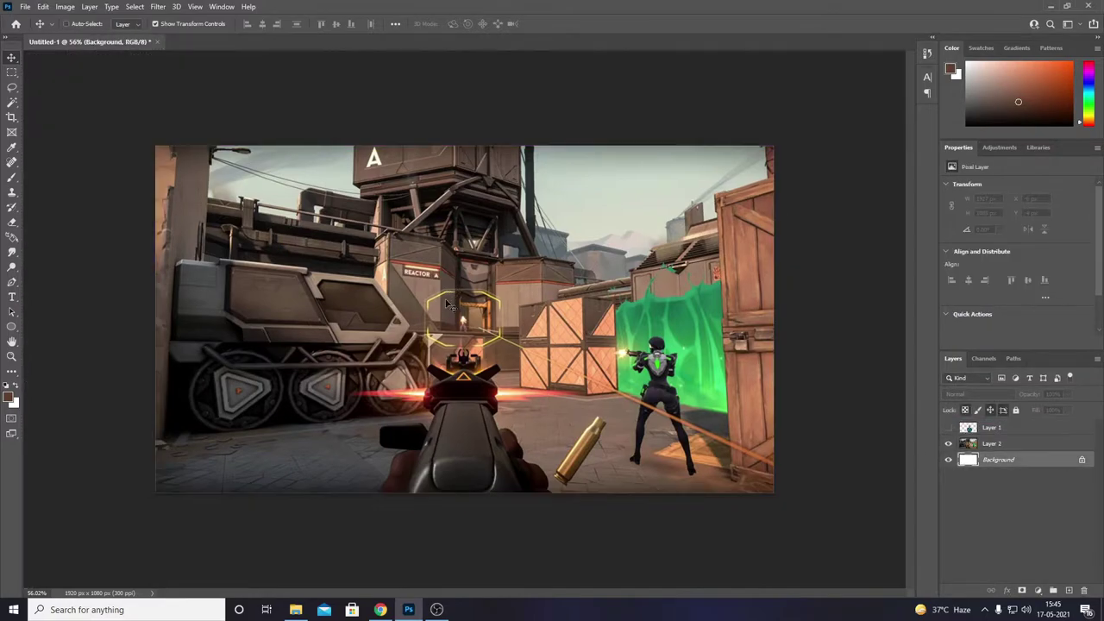
{"action": "left_click", "coordinate": [1045, 443]}
{"action": "key", "text": "ctrl+t"}
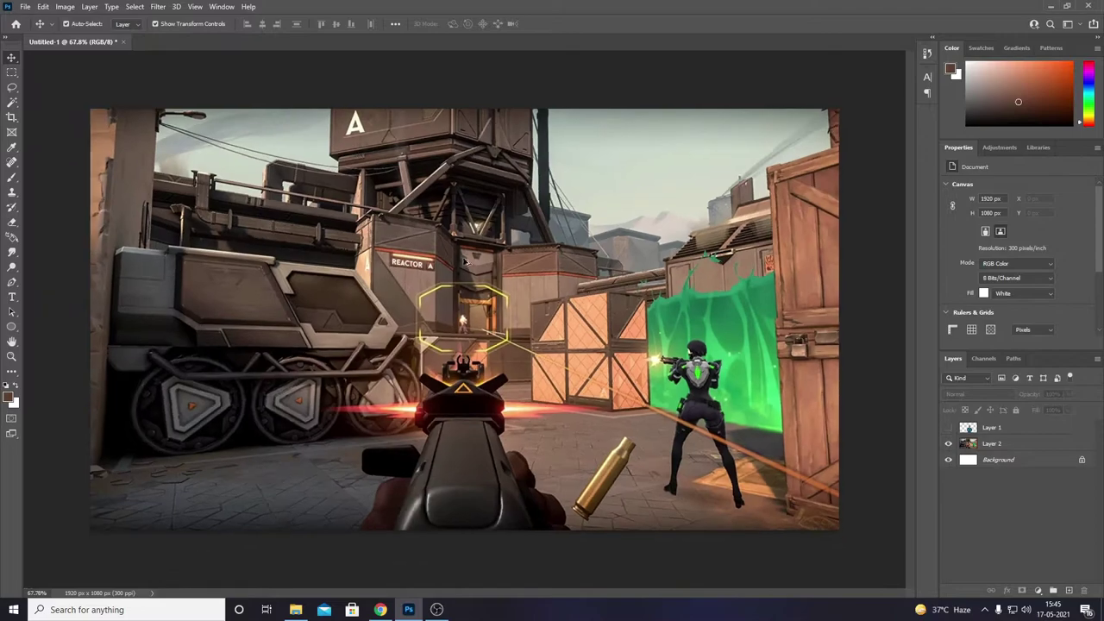
Step: Add a Gradient Overlay to the screenshot layer at 42% opacity in Normal blend mode
{"action": "left_click", "coordinate": [1000, 444]}
{"action": "left_click", "coordinate": [1005, 590]}
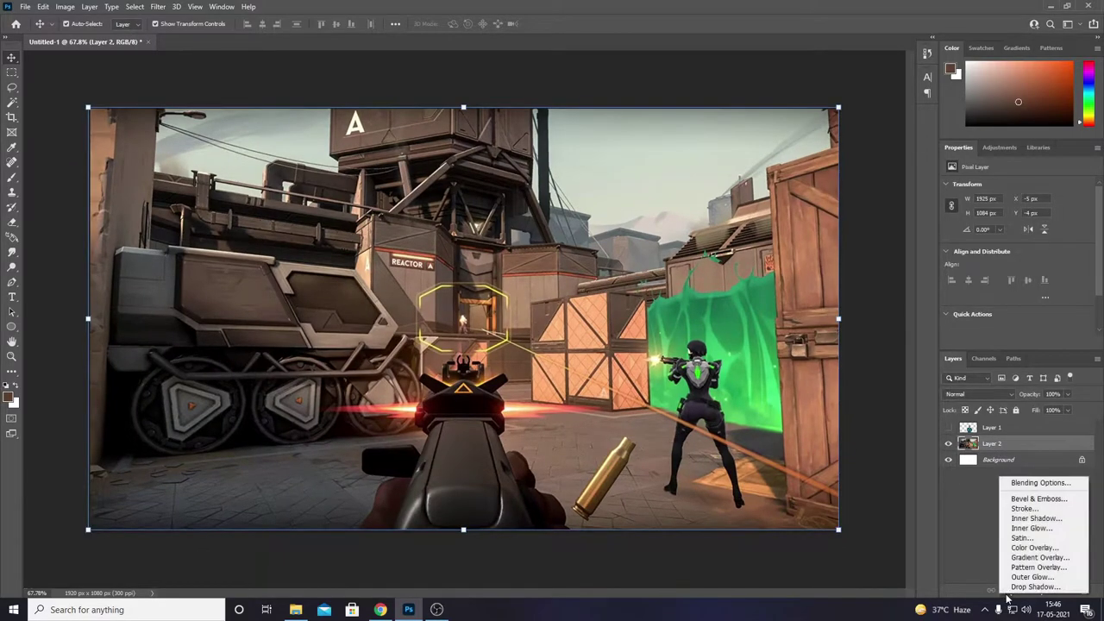
{"action": "left_click", "coordinate": [1033, 548]}
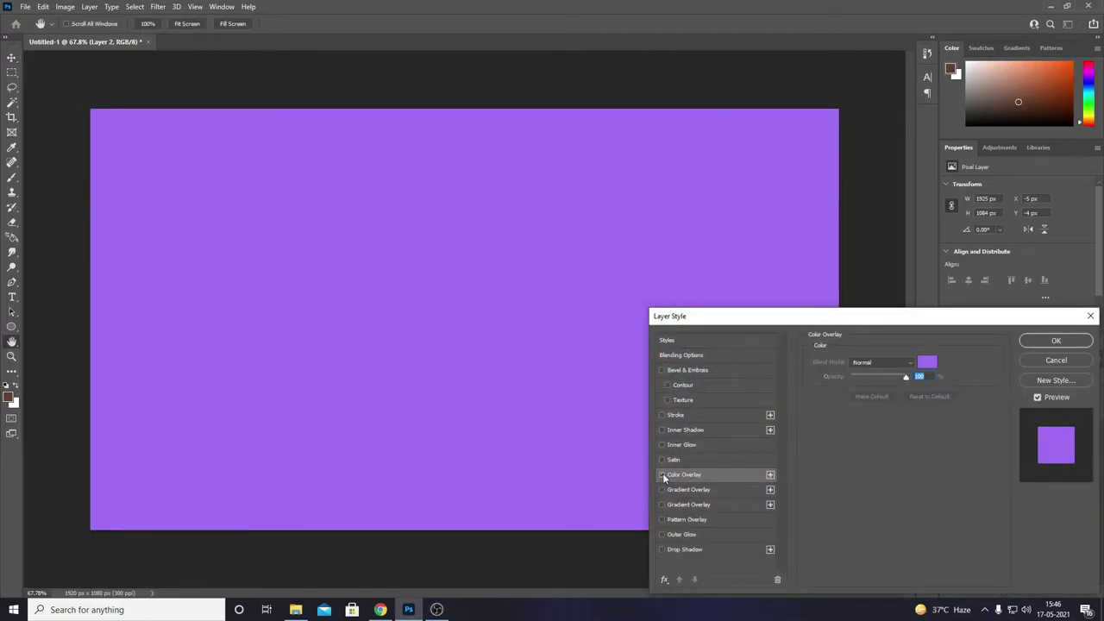
{"action": "left_click", "coordinate": [663, 475]}
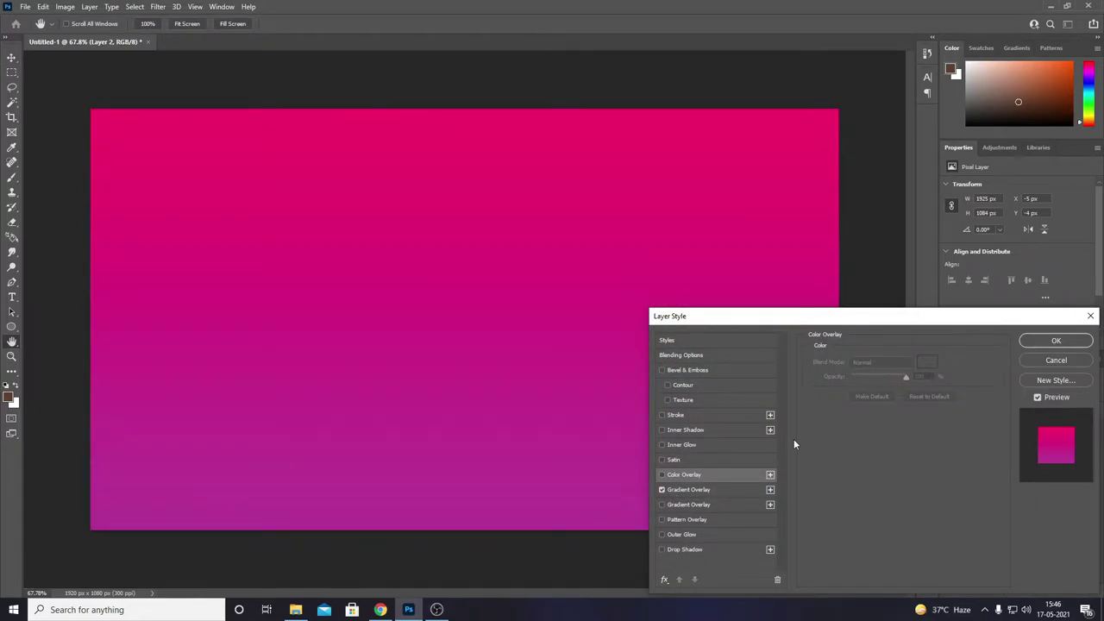
{"action": "left_click", "coordinate": [729, 490]}
{"action": "left_click_drag", "start_coordinate": [902, 375], "coordinate": [886, 375]}
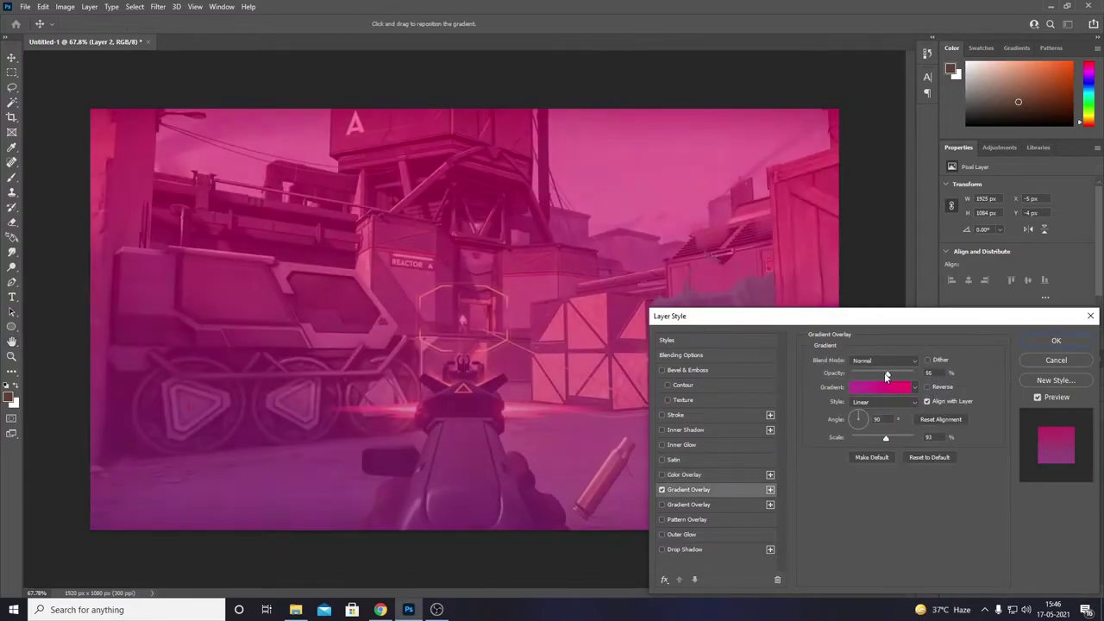
{"action": "left_click", "coordinate": [879, 361]}
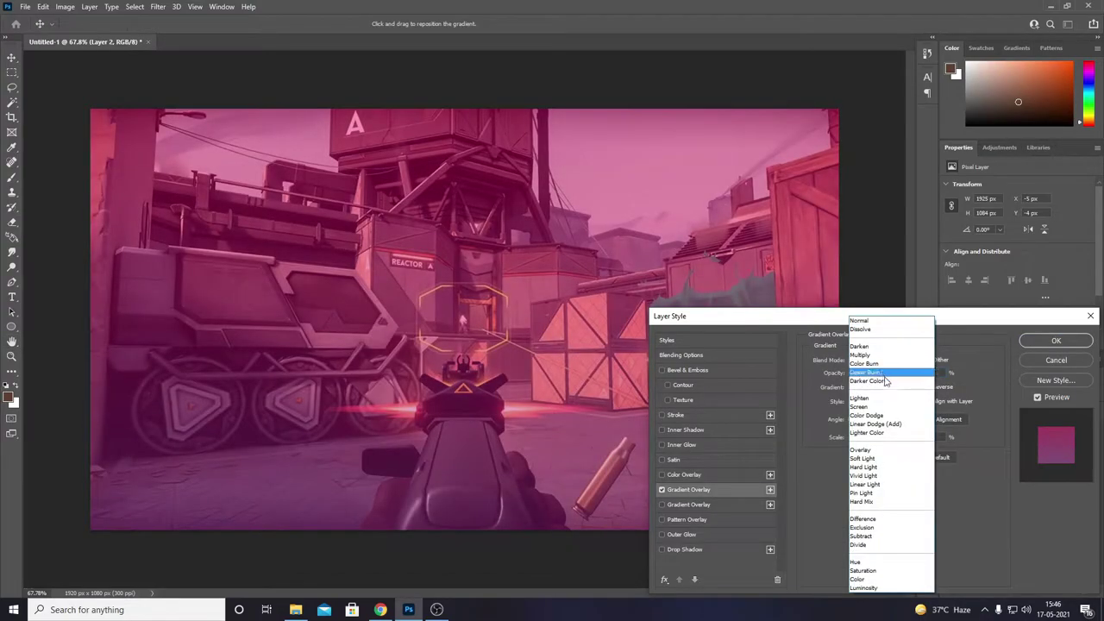
{"action": "left_click", "coordinate": [840, 437]}
Step: Choose a lavender-pink gradient from the Pinks presets and apply the overlay
{"action": "left_click", "coordinate": [915, 389]}
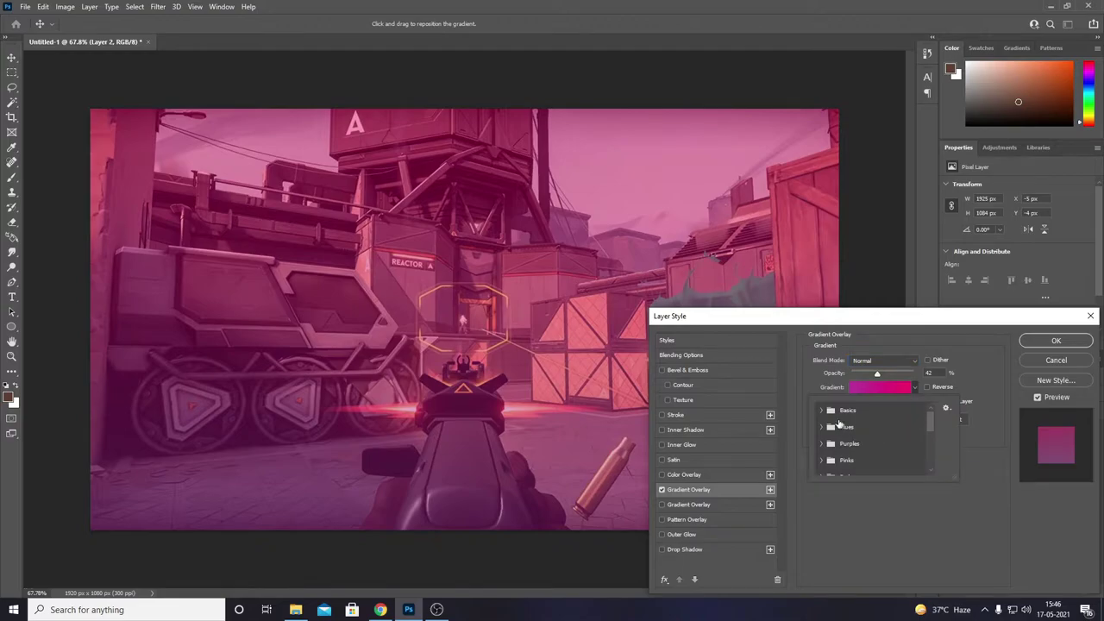
{"action": "left_click", "coordinate": [821, 413]}
{"action": "left_click", "coordinate": [835, 407]}
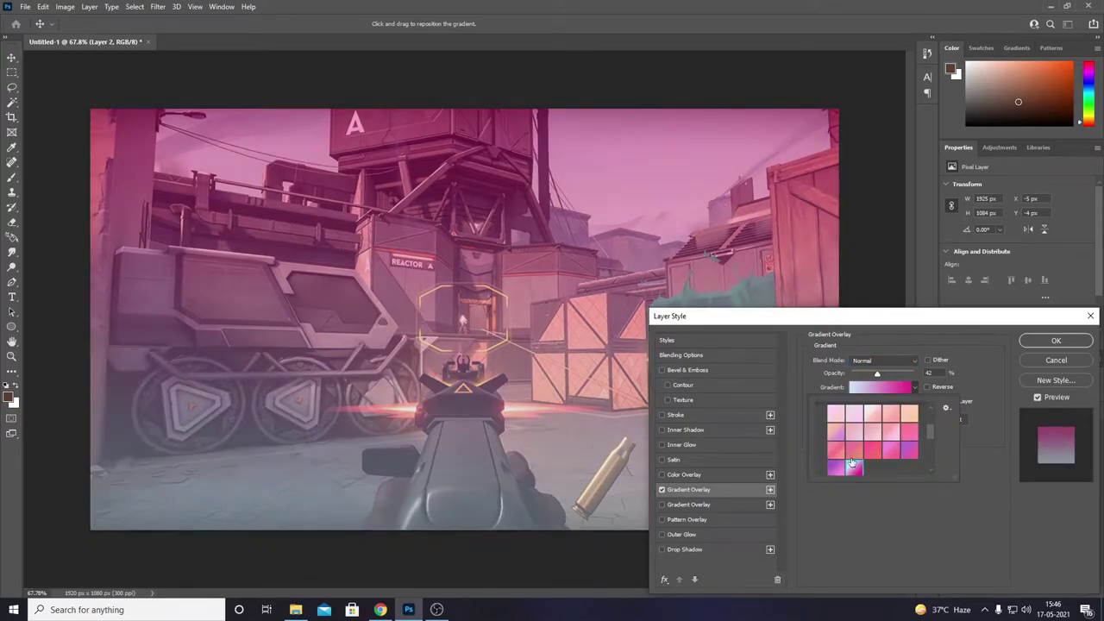
{"action": "left_click", "coordinate": [873, 407]}
{"action": "left_click", "coordinate": [904, 423]}
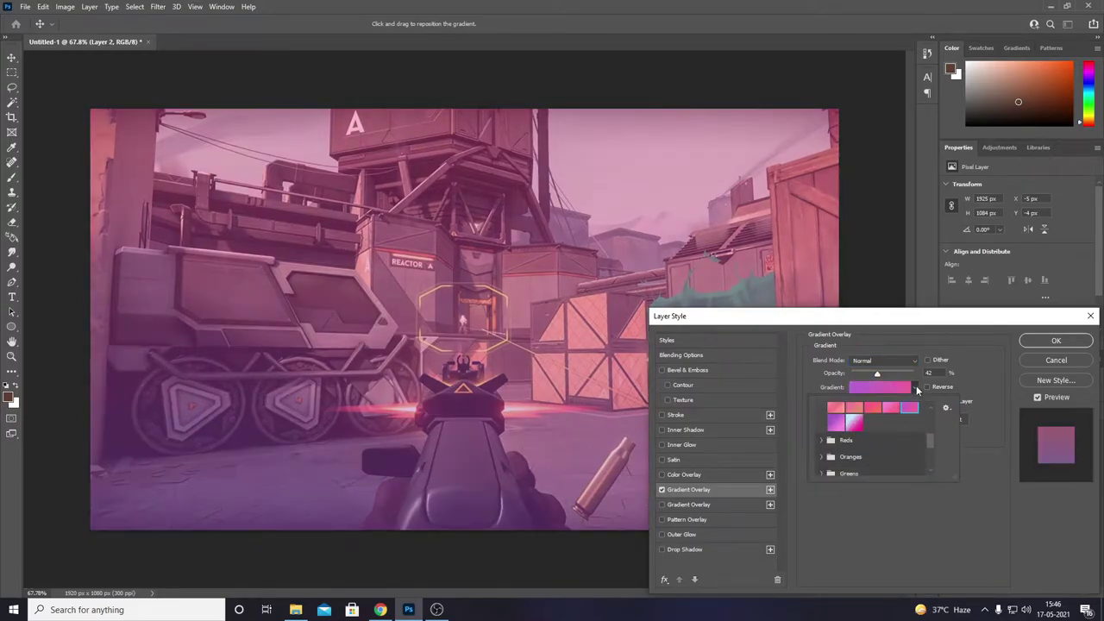
{"action": "left_click", "coordinate": [916, 385]}
{"action": "left_click", "coordinate": [1055, 339]}
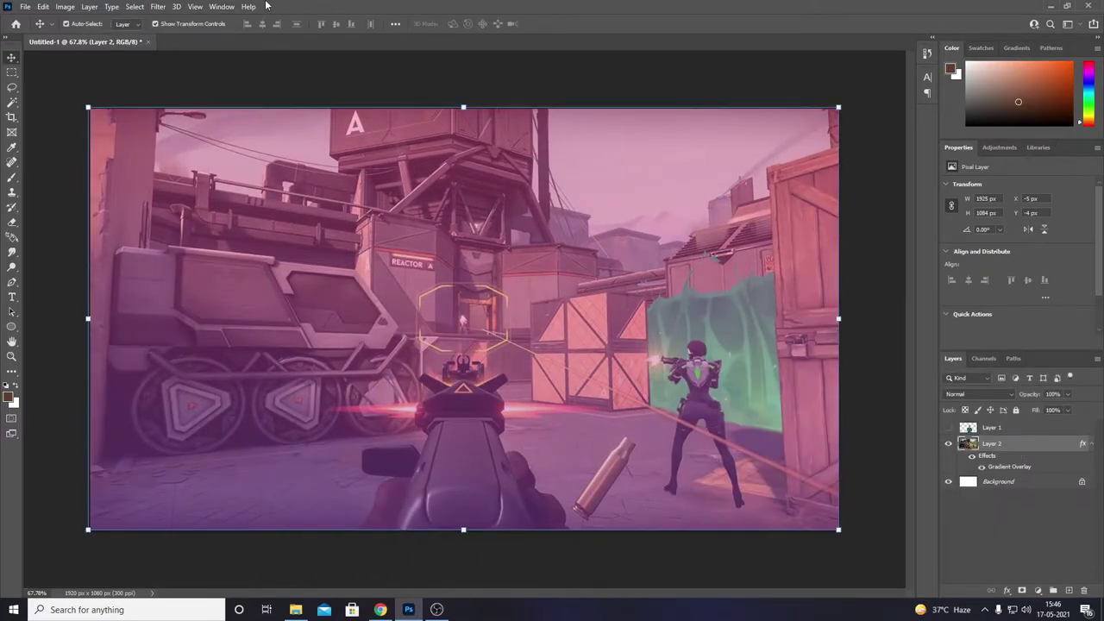
Step: Apply a Spin radial blur to the background and make the man's Layer 1 visible
{"action": "left_click", "coordinate": [158, 6]}
{"action": "mouse_move", "coordinate": [165, 154]}
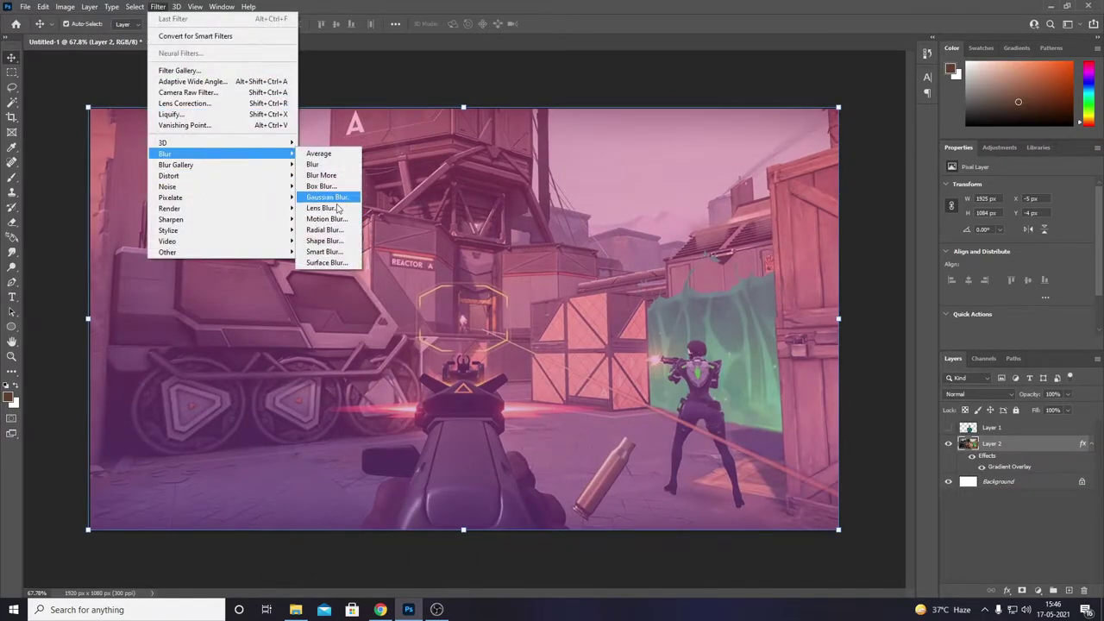
{"action": "left_click", "coordinate": [324, 230]}
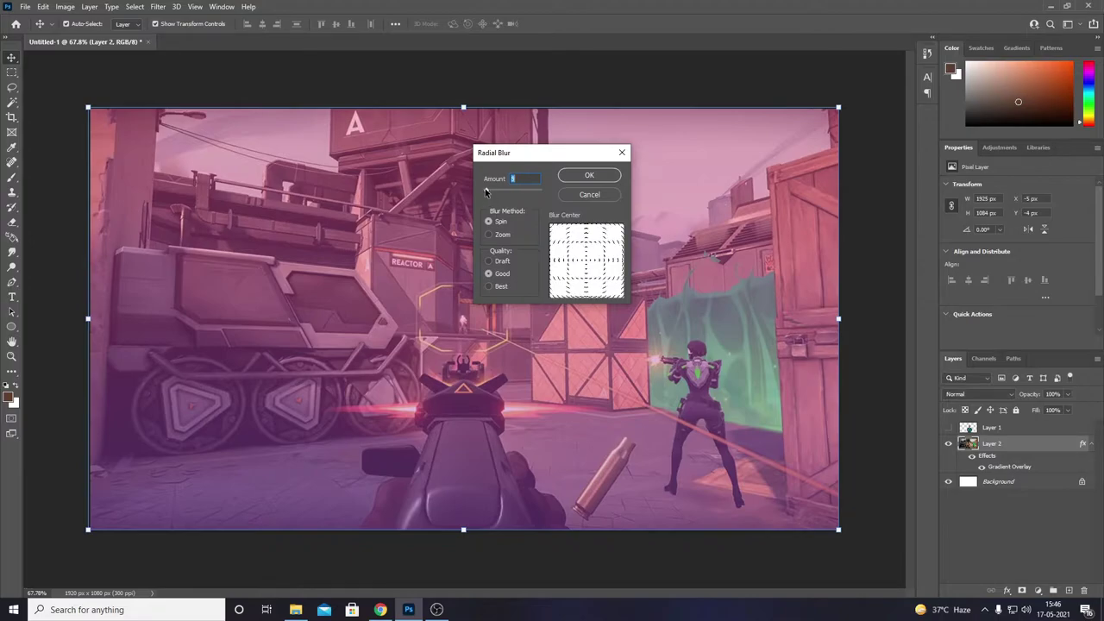
{"action": "left_click", "coordinate": [582, 176]}
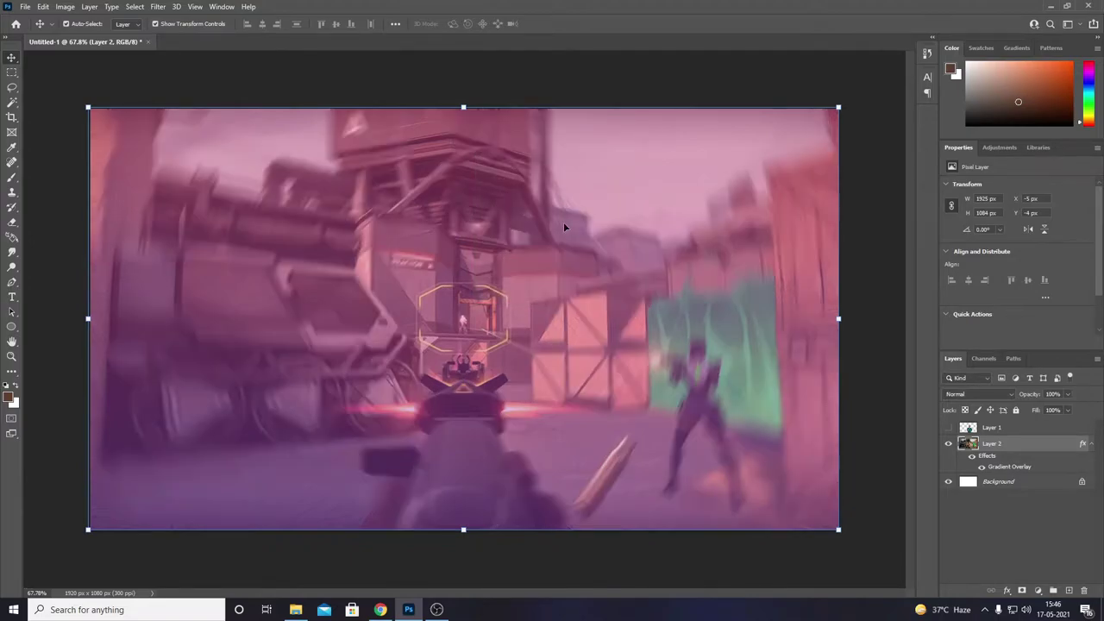
{"action": "left_click", "coordinate": [1028, 530]}
{"action": "left_click", "coordinate": [948, 428]}
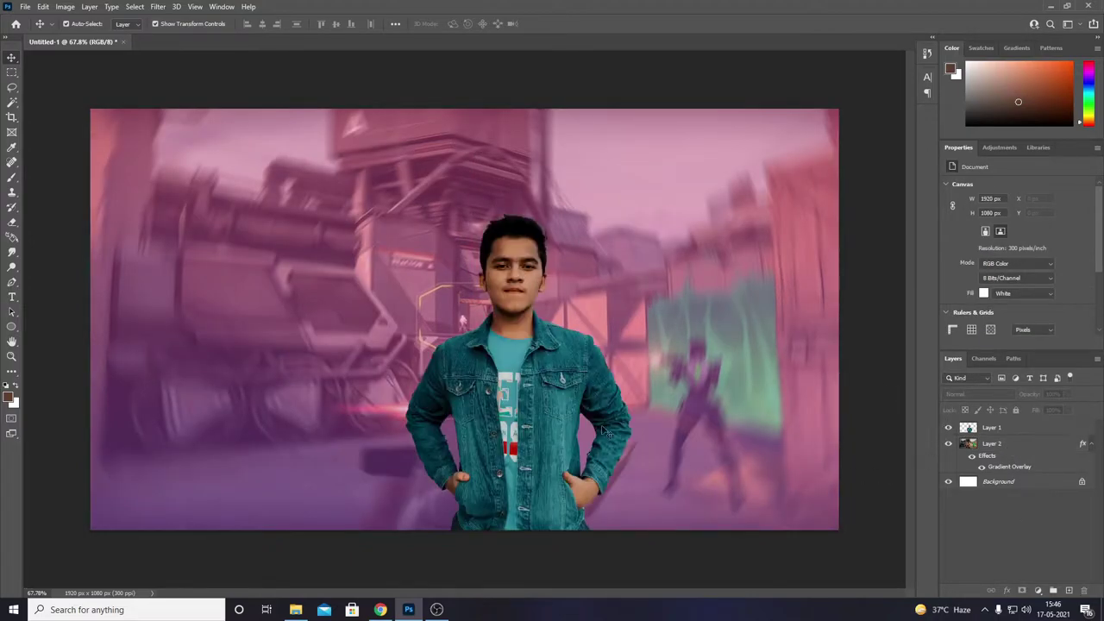
Step: Shift the man left, scale him to about 116%, and drag ReynaRender1 into the document
{"action": "left_click_drag", "start_coordinate": [548, 353], "coordinate": [393, 370]}
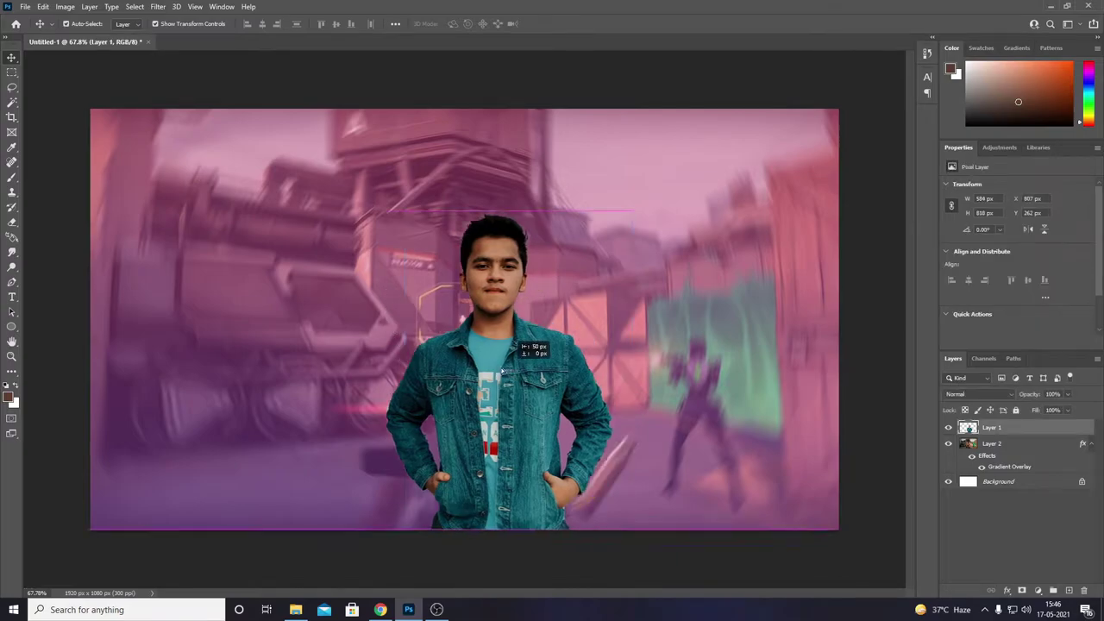
{"action": "left_click_drag", "start_coordinate": [375, 530], "coordinate": [376, 561]}
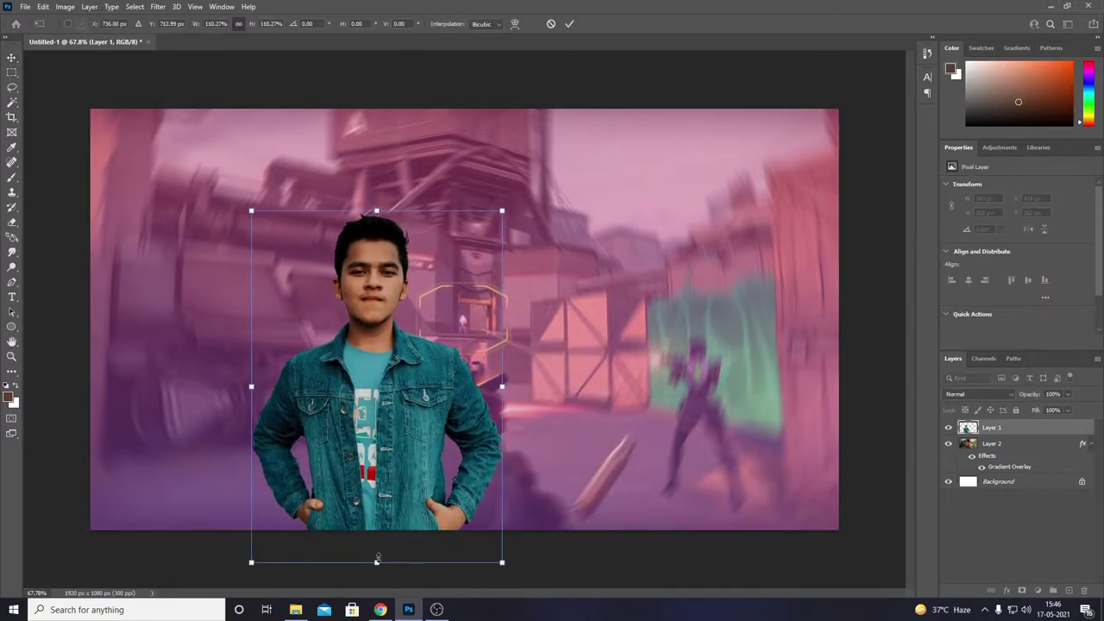
{"action": "left_click_drag", "start_coordinate": [414, 443], "coordinate": [420, 392]}
{"action": "left_click_drag", "start_coordinate": [382, 510], "coordinate": [379, 529]}
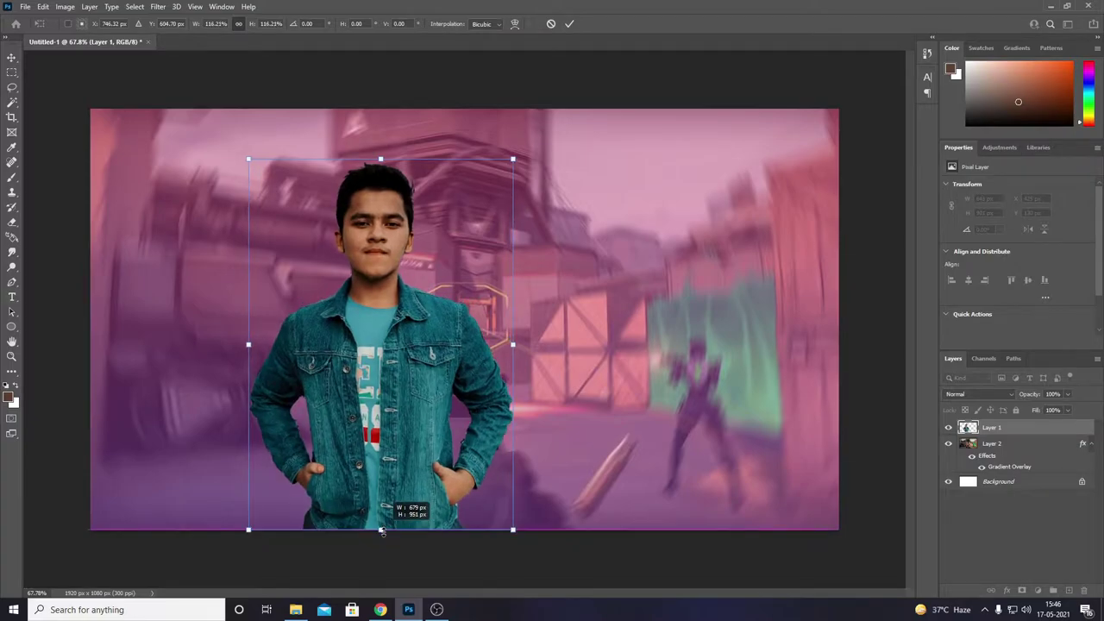
{"action": "left_click_drag", "start_coordinate": [448, 457], "coordinate": [437, 458]}
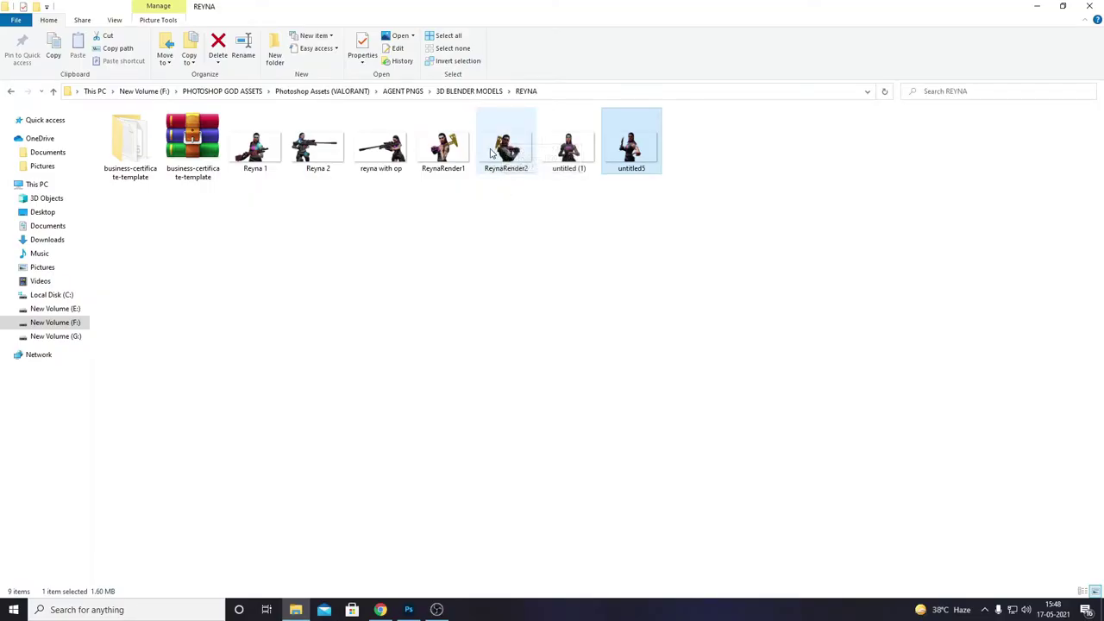
{"action": "mouse_move", "coordinate": [441, 151]}
{"action": "left_mouse_down"}
{"action": "mouse_move", "coordinate": [414, 609]}
{"action": "mouse_move", "coordinate": [518, 448]}
{"action": "left_mouse_up"}
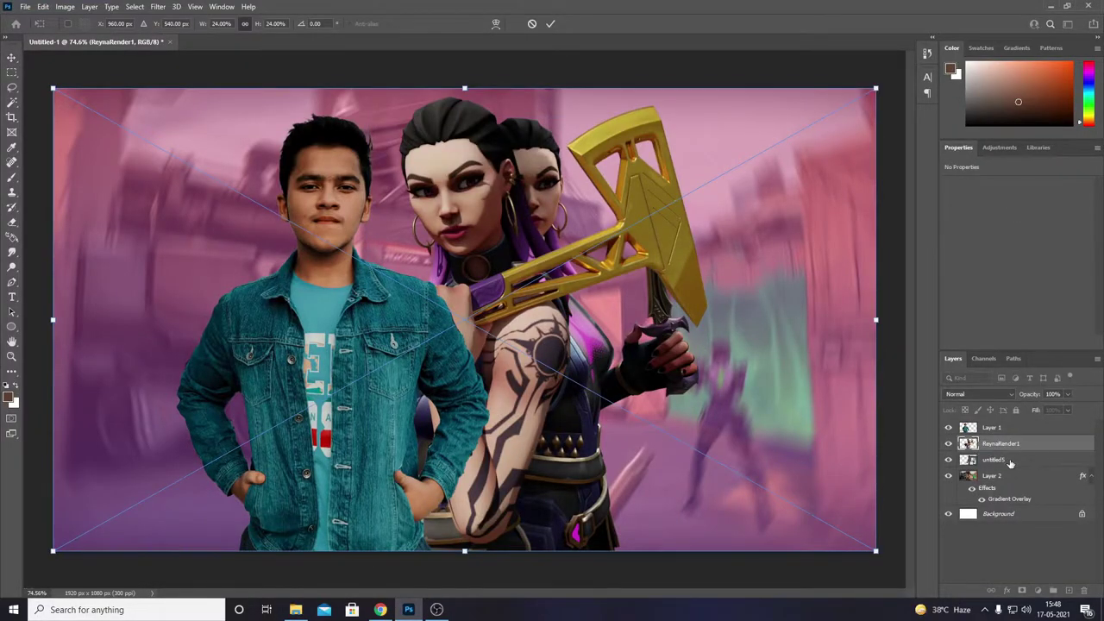
Step: Delete the extra Reyna layer and flip ReynaRender1 horizontally
{"action": "left_click", "coordinate": [1010, 460]}
{"action": "key", "text": "Delete"}
{"action": "key", "text": "Delete"}
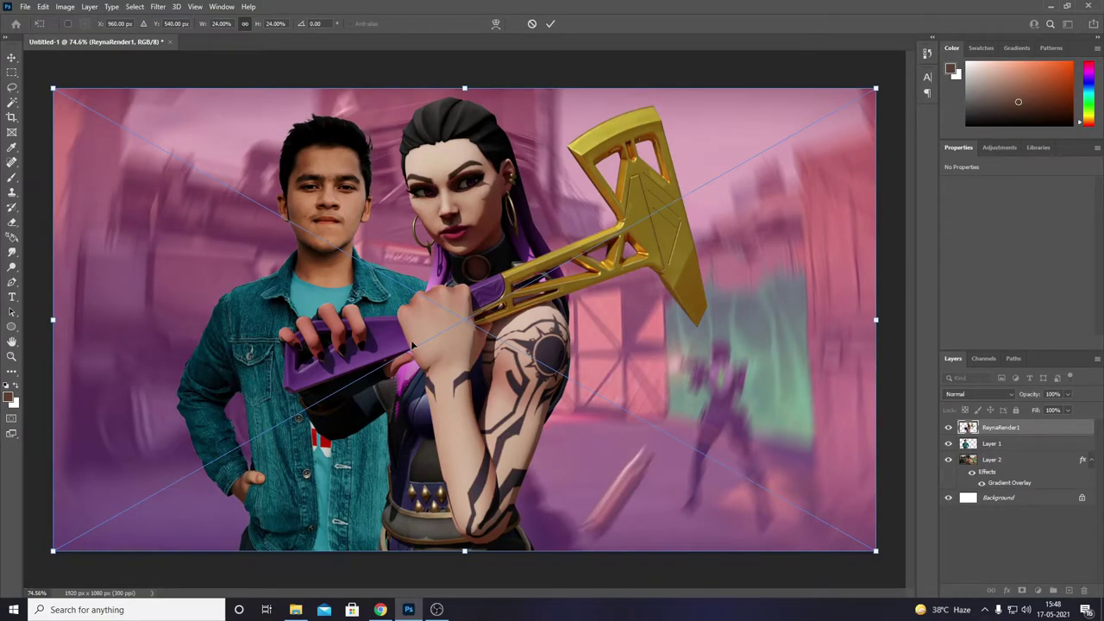
{"action": "right_click", "coordinate": [412, 343]}
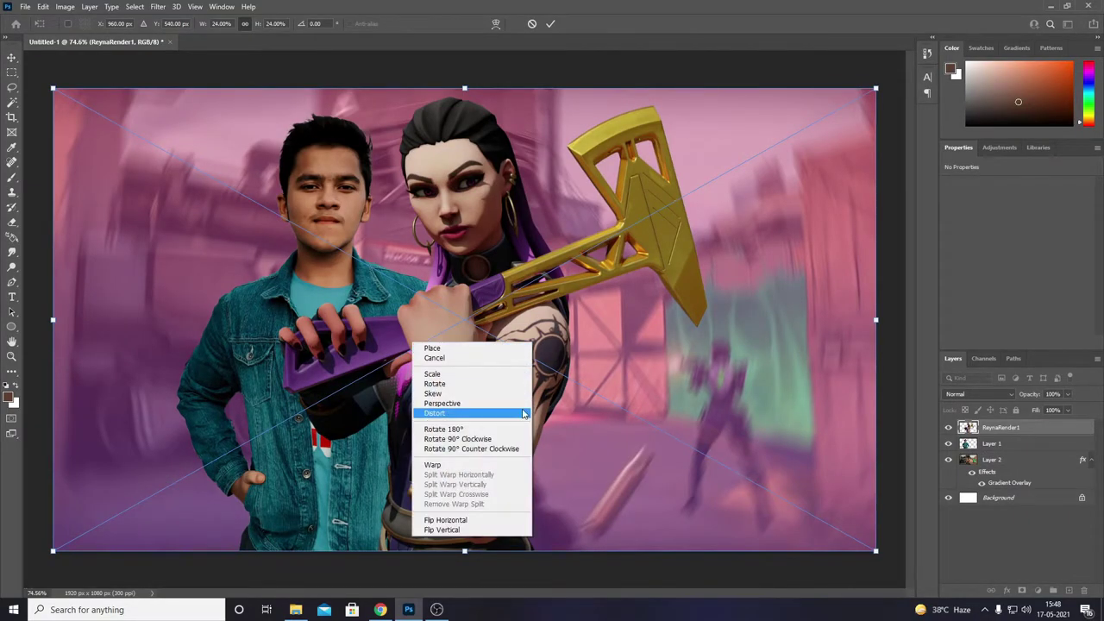
{"action": "left_click", "coordinate": [473, 520]}
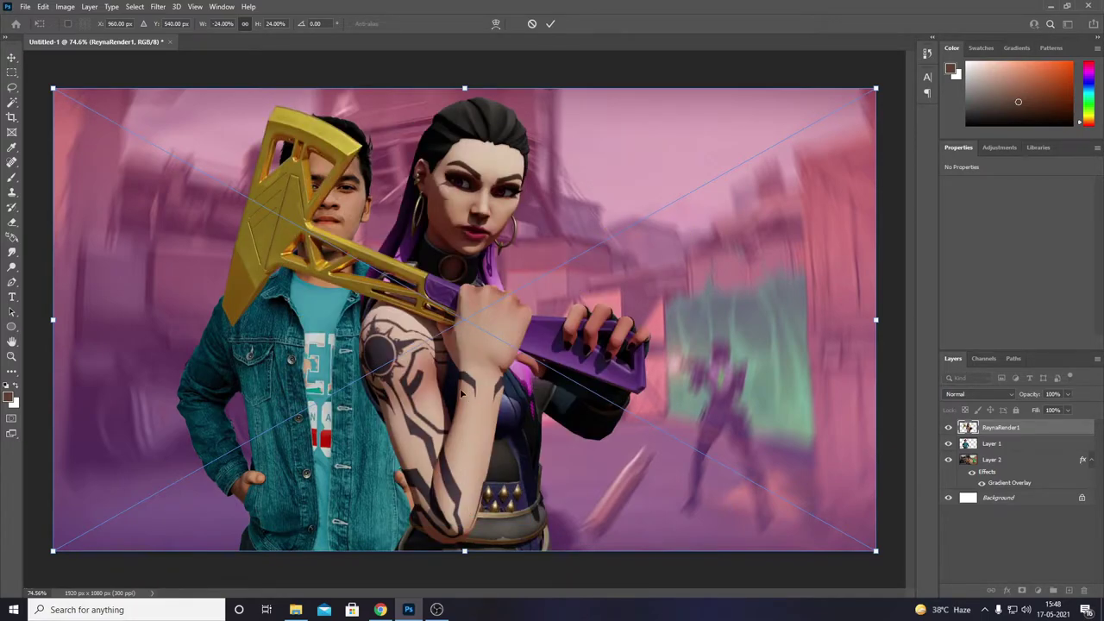
Step: Scale ReynaRender1 to about 22%, shift it down-left, and place it behind the man
{"action": "left_click_drag", "start_coordinate": [52, 319], "coordinate": [187, 324]}
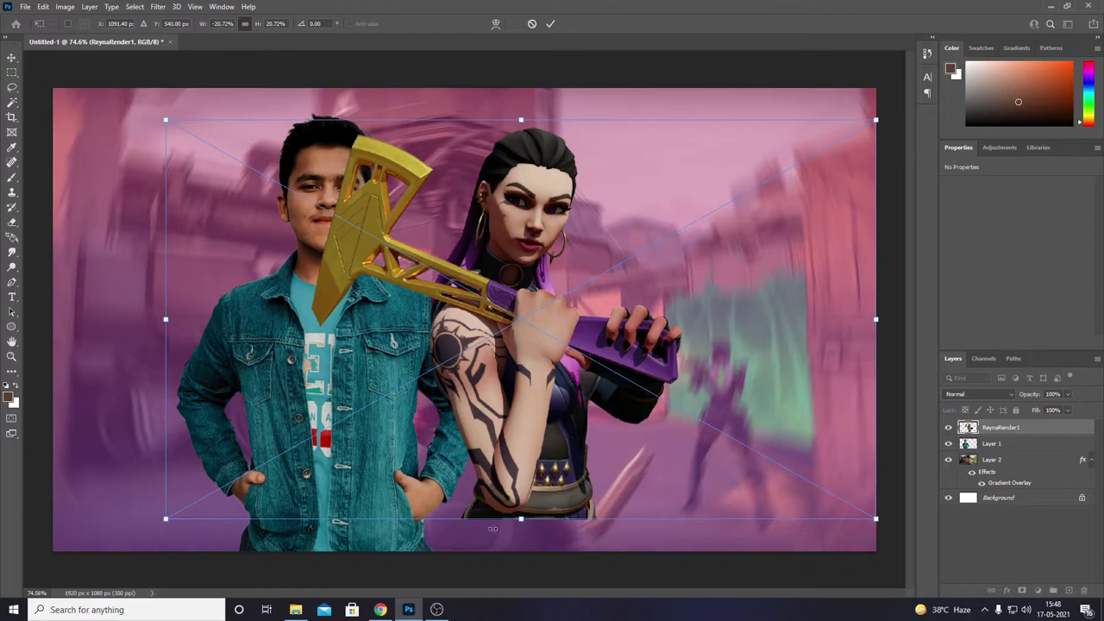
{"action": "left_click_drag", "start_coordinate": [519, 518], "coordinate": [518, 551]}
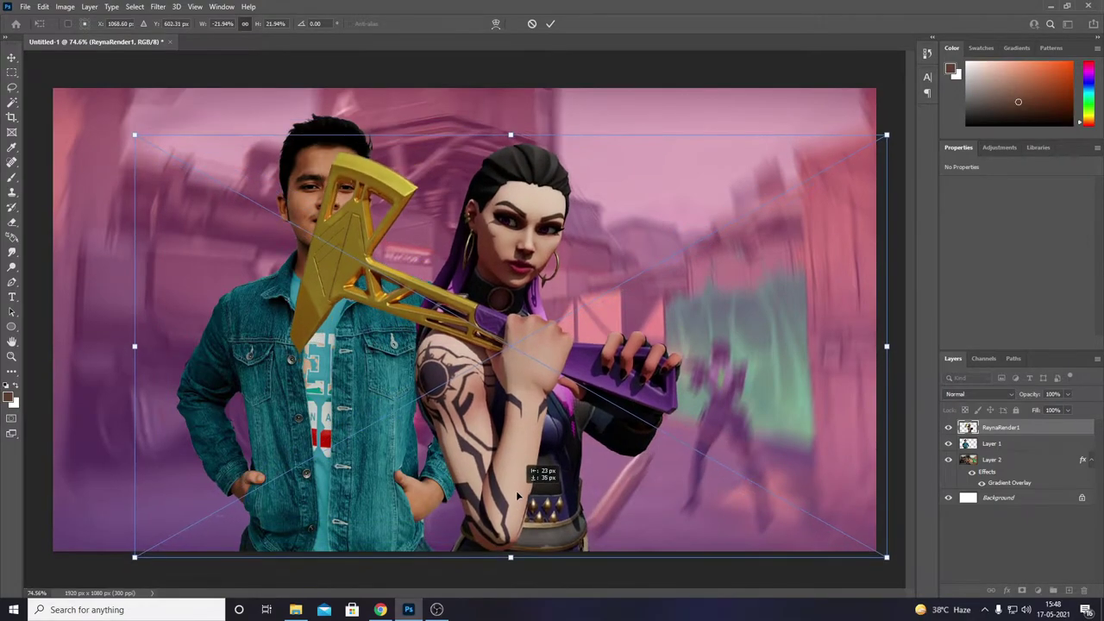
{"action": "left_click_drag", "start_coordinate": [515, 497], "coordinate": [515, 483]}
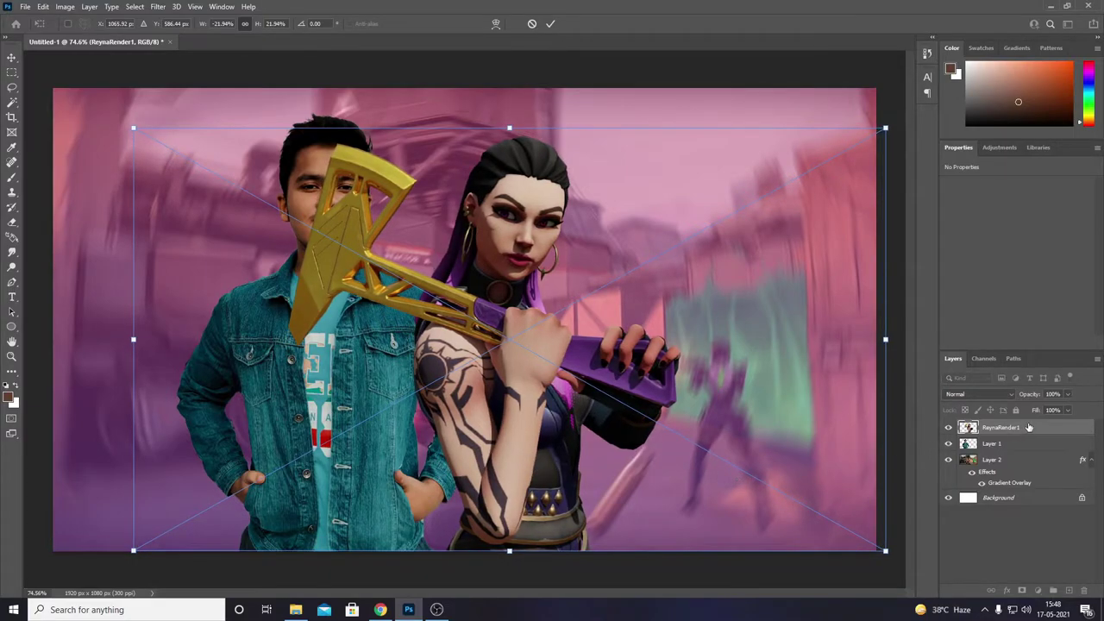
{"action": "left_click_drag", "start_coordinate": [1028, 427], "coordinate": [1014, 446]}
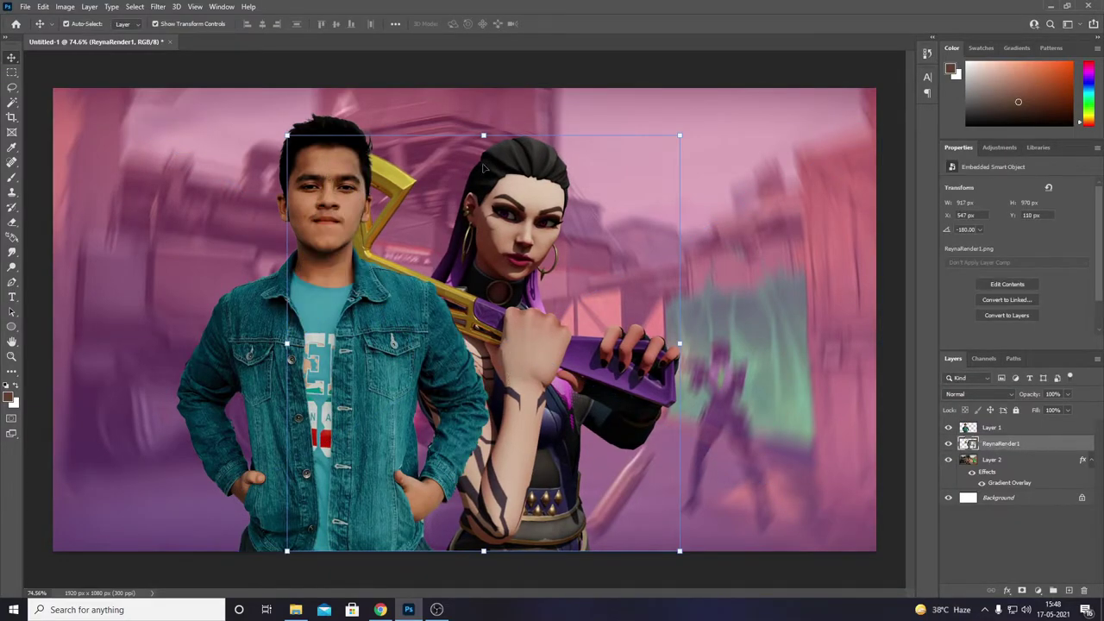
Step: Shrink the man slightly, nudge Reyna 19 px right, then move both right together
{"action": "left_click", "coordinate": [1010, 430]}
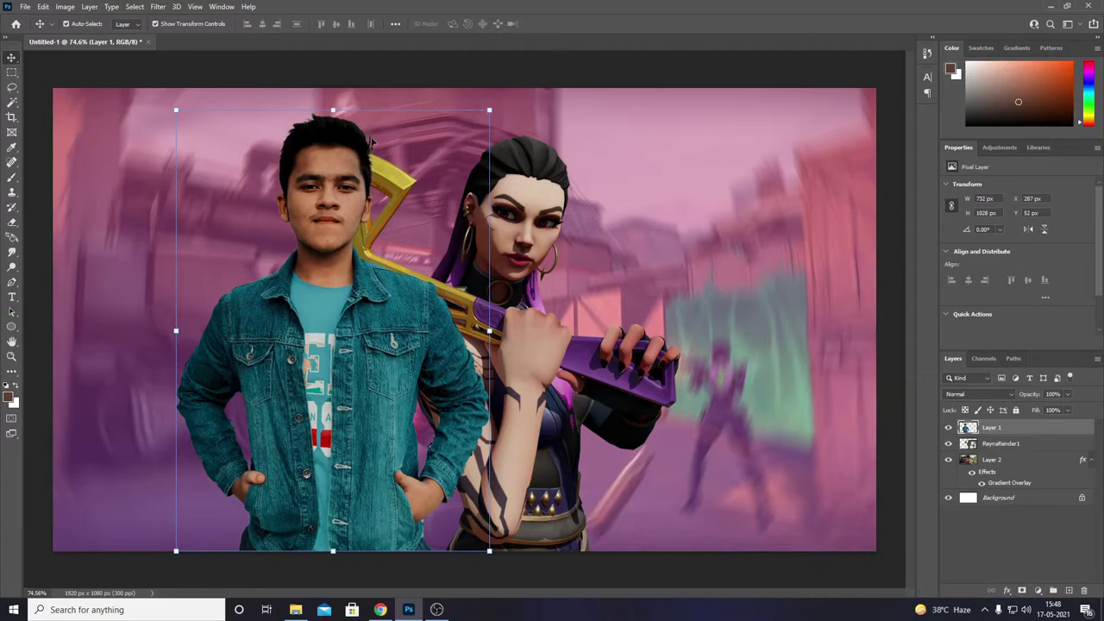
{"action": "left_click_drag", "start_coordinate": [345, 109], "coordinate": [345, 122]}
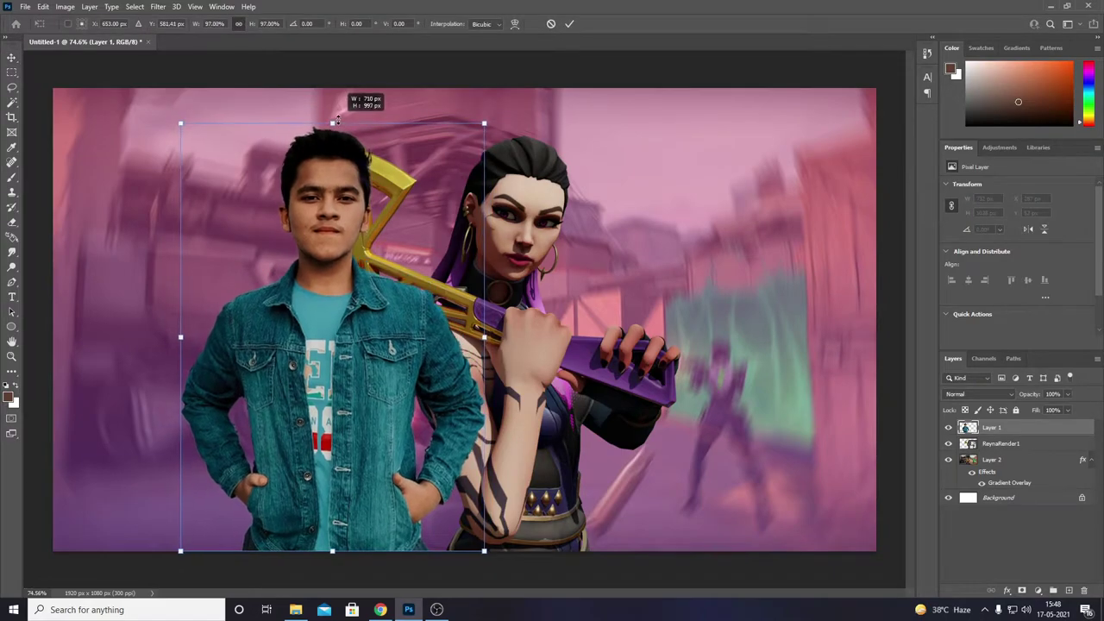
{"action": "left_click", "coordinate": [1034, 443]}
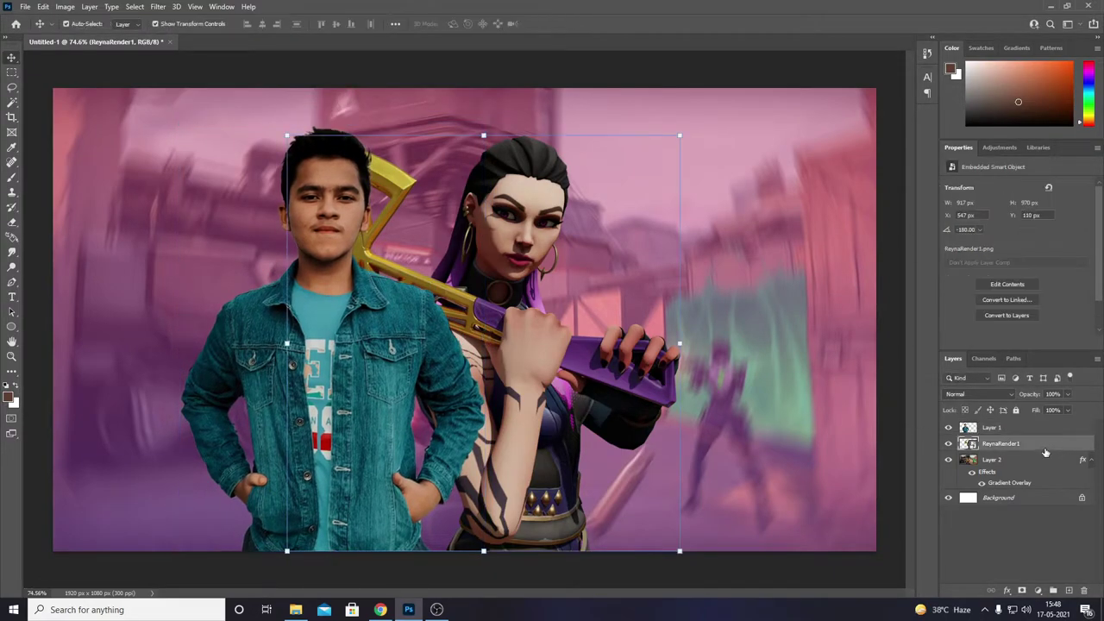
{"action": "left_click_drag", "start_coordinate": [587, 343], "coordinate": [607, 342]}
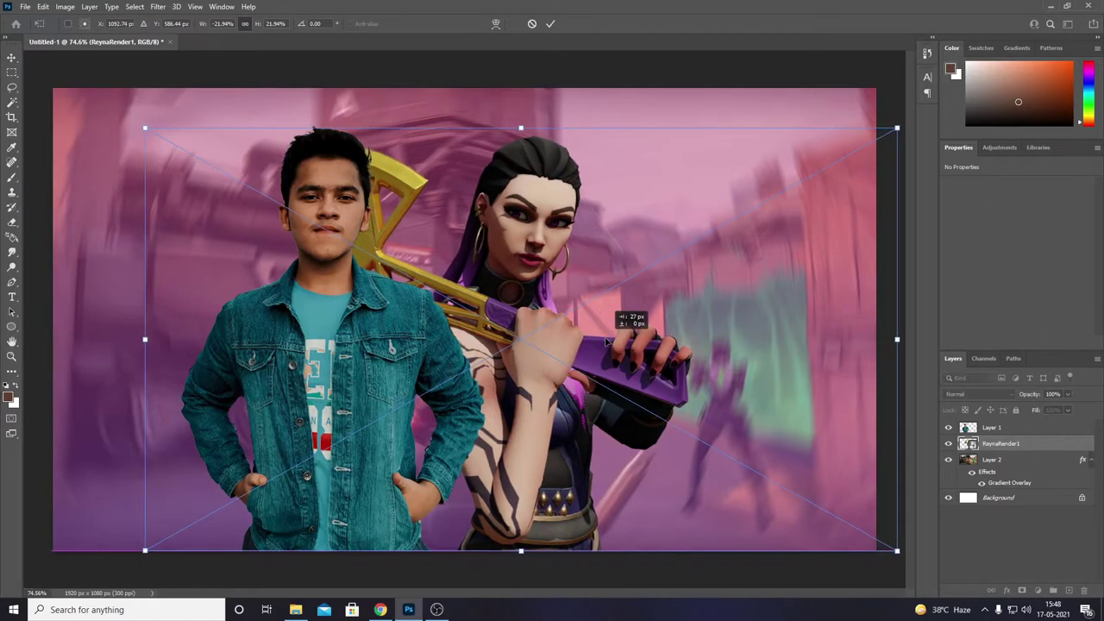
{"action": "left_click", "coordinate": [991, 426]}
{"action": "key", "text": "ctrl+minus"}
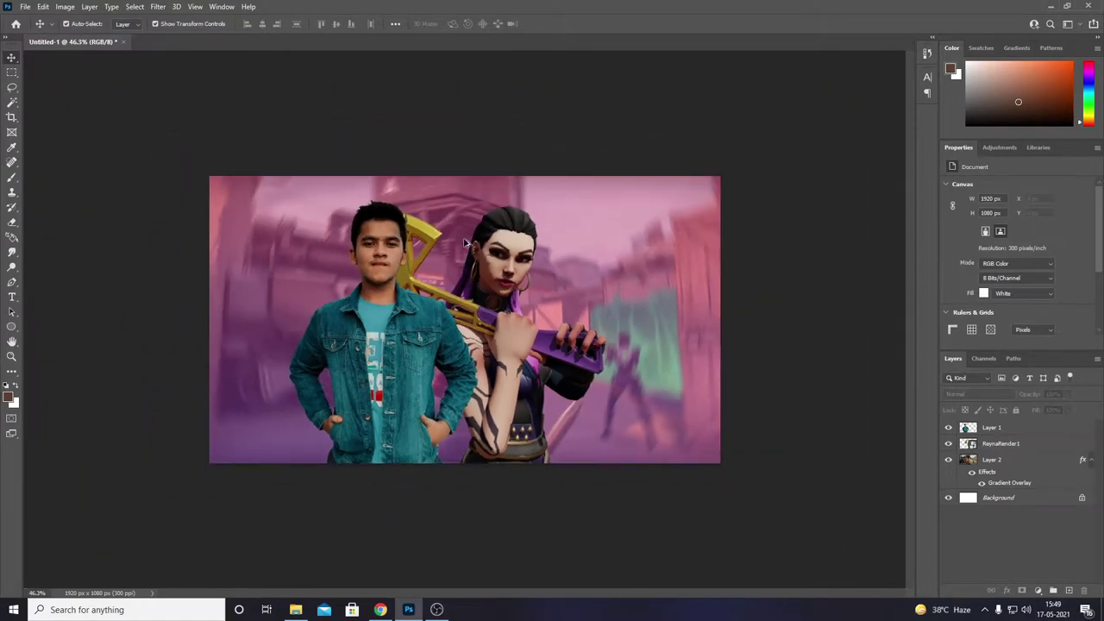
{"action": "left_click", "coordinate": [1015, 443], "text": "ctrl"}
{"action": "left_click_drag", "start_coordinate": [483, 349], "coordinate": [513, 352]}
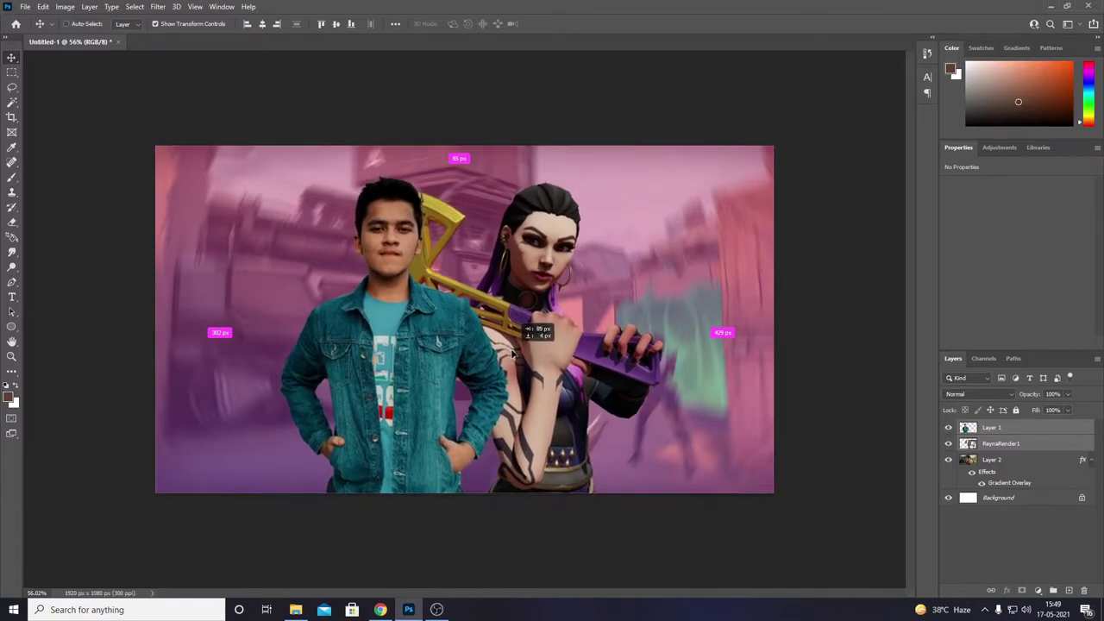
{"action": "left_click_drag", "start_coordinate": [513, 353], "coordinate": [506, 353]}
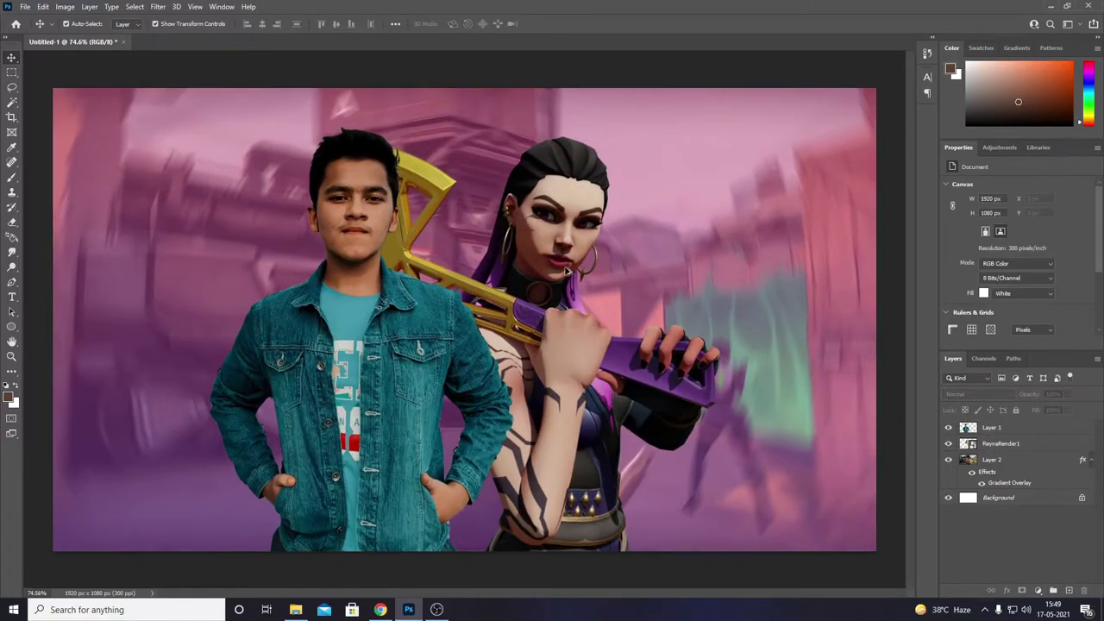
{"action": "key", "text": "ctrl+0"}
Step: Add a Brightness/Contrast adjustment to the man with brightness 26 and contrast 14
{"action": "left_click", "coordinate": [992, 427]}
{"action": "left_click", "coordinate": [997, 148]}
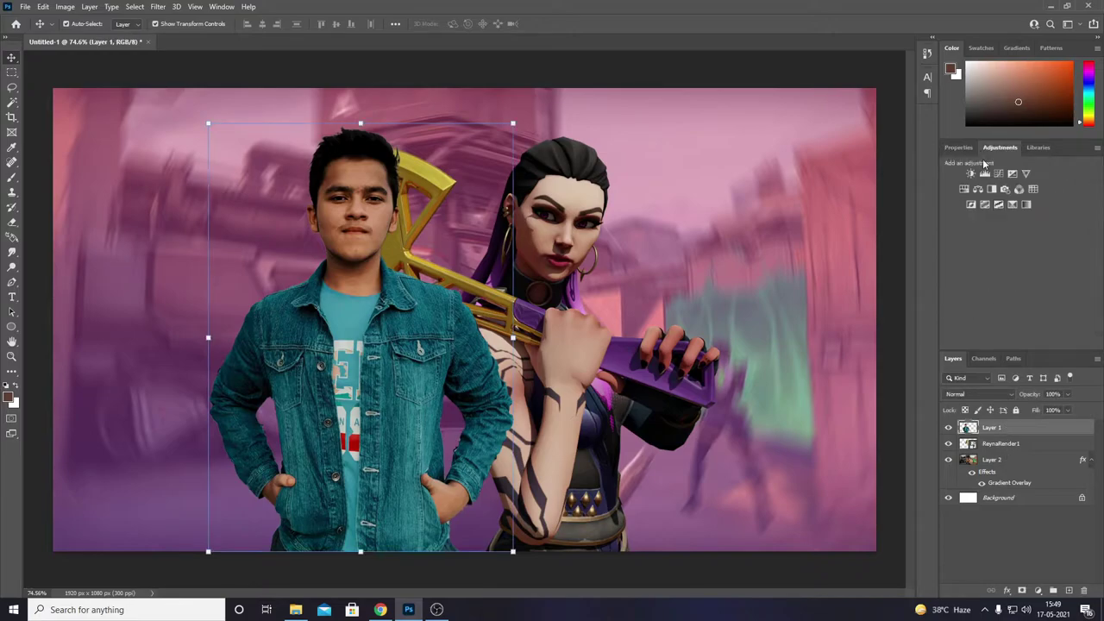
{"action": "left_click", "coordinate": [971, 175]}
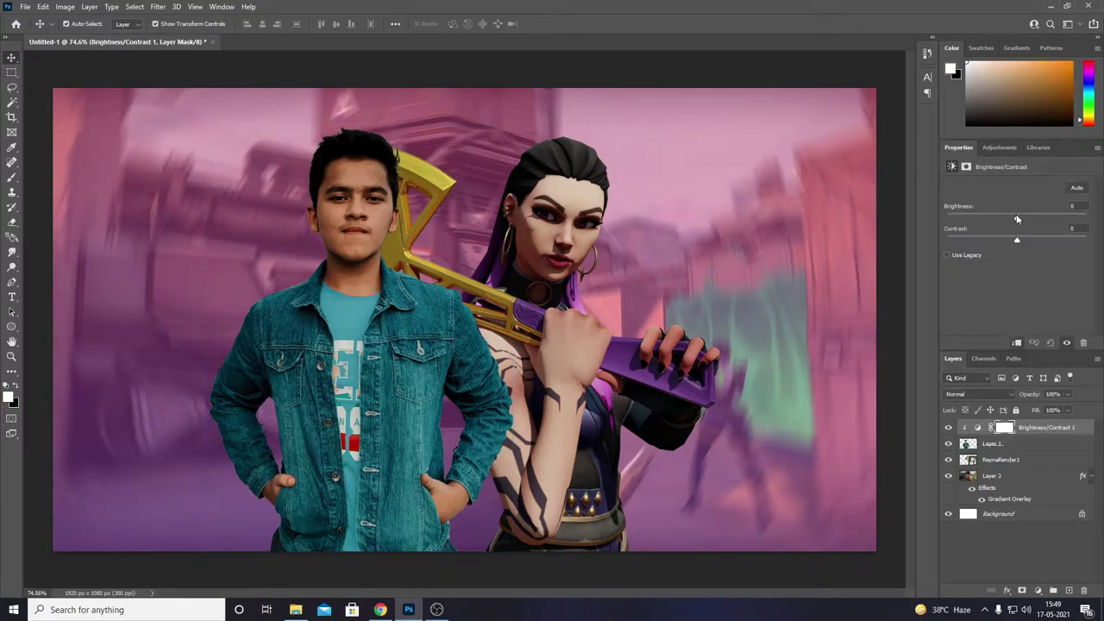
{"action": "mouse_move", "coordinate": [1015, 218]}
{"action": "left_mouse_down"}
{"action": "mouse_move", "coordinate": [1028, 221]}
{"action": "mouse_move", "coordinate": [1031, 245]}
{"action": "left_mouse_up"}
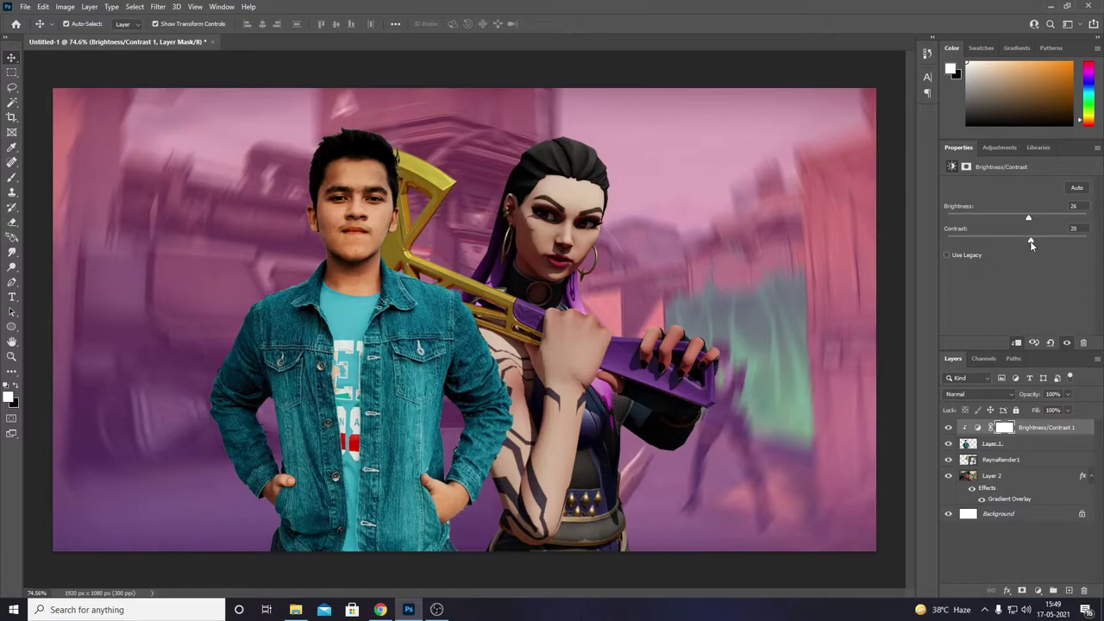
Step: Add a Brightness/Contrast adjustment to Reyna with brightness 9 and contrast 14
{"action": "left_click", "coordinate": [1011, 458]}
{"action": "left_click", "coordinate": [951, 181]}
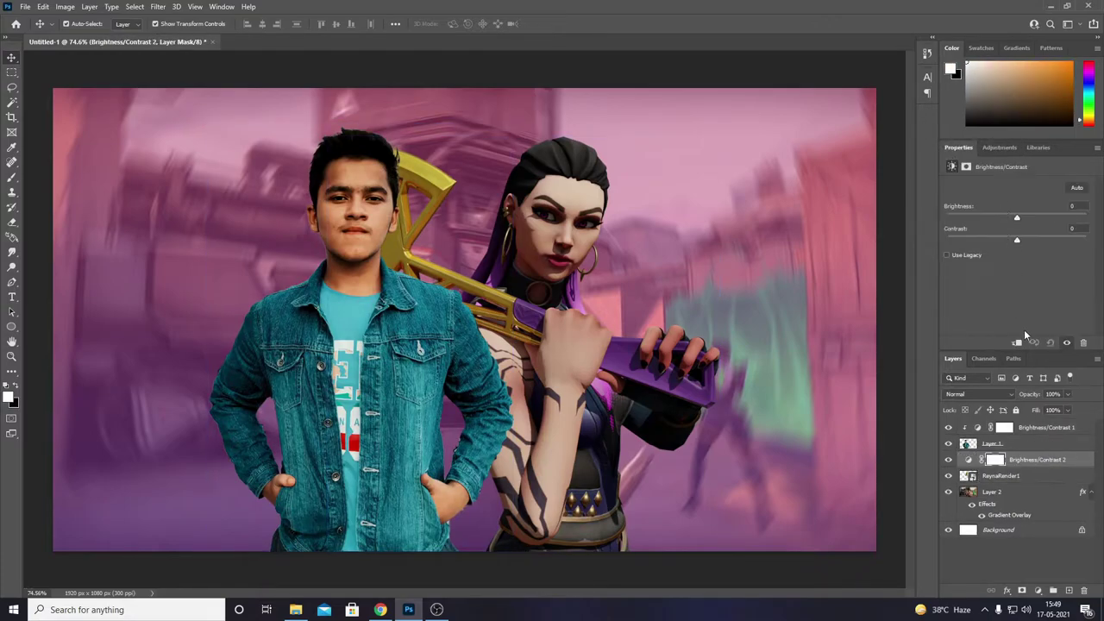
{"action": "left_click_drag", "start_coordinate": [1020, 216], "coordinate": [1020, 217]}
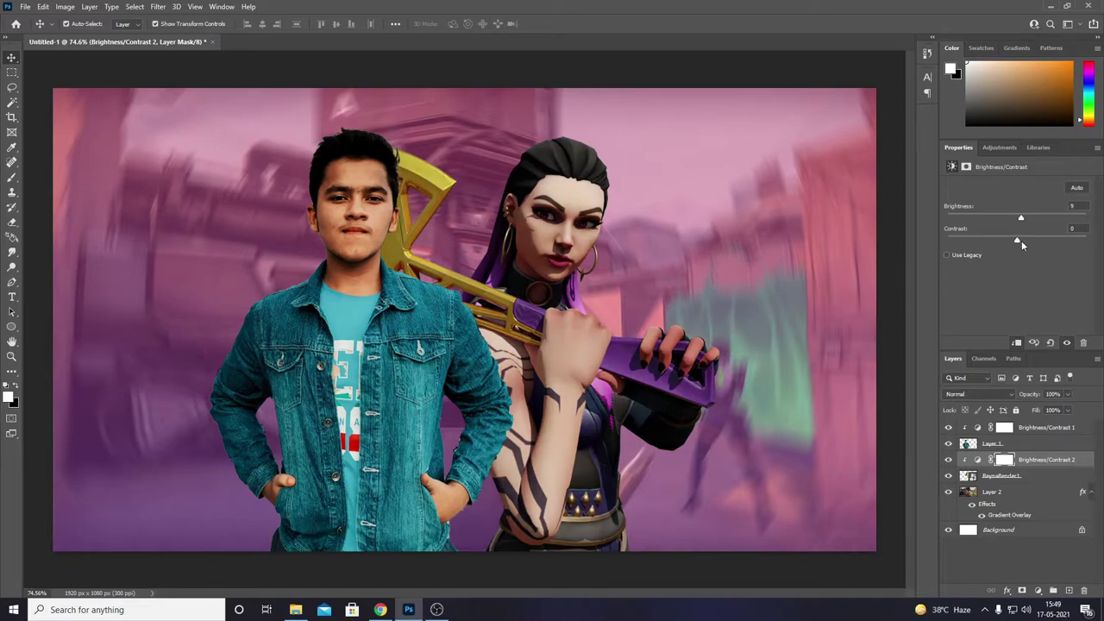
{"action": "scroll", "coordinate": [638, 312], "scroll_direction": "up", "scroll_amount": 3}
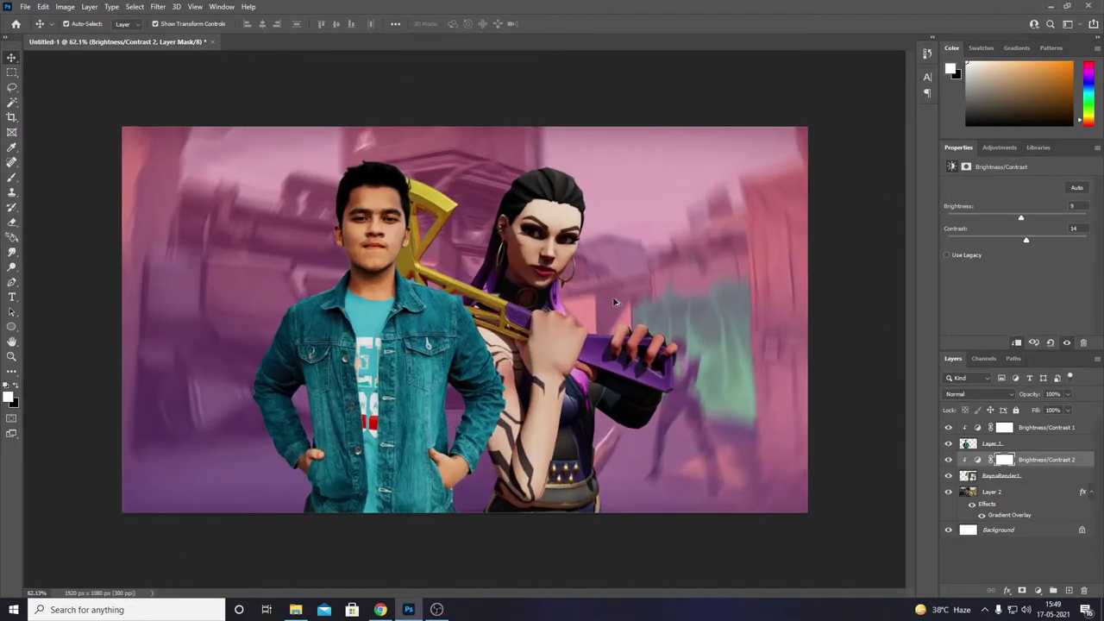
{"action": "key", "text": "alt+bracketright"}
{"action": "left_click", "coordinate": [785, 118]}
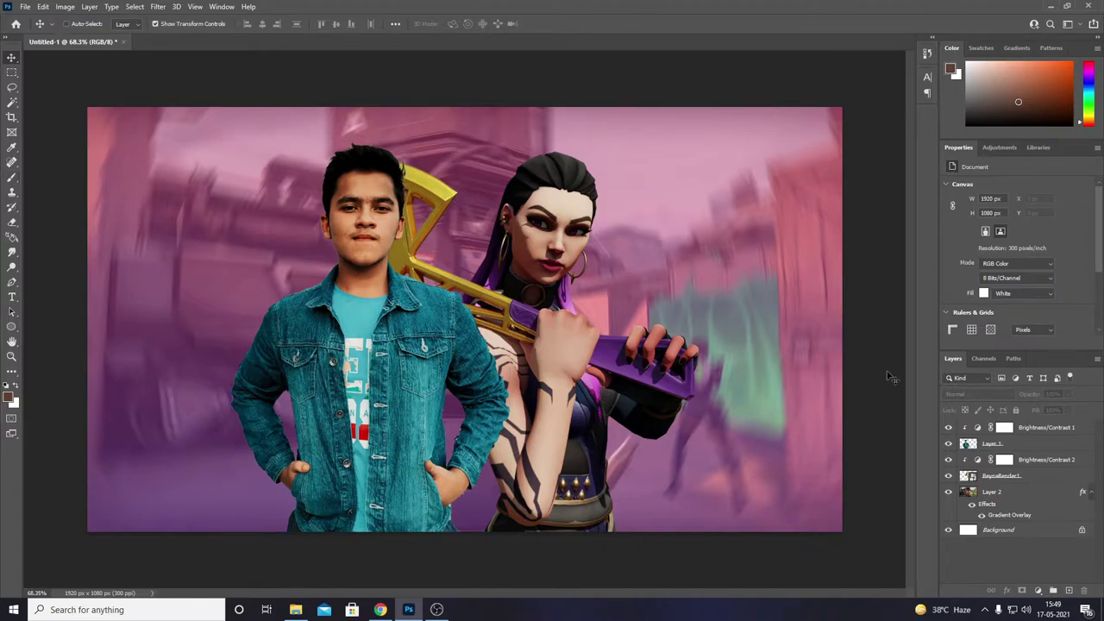
Step: Add a new Layer 3 below ReynaRender1 and set it to Soft Light blending
{"action": "key", "text": "ctrl+shift+n"}
{"action": "left_click", "coordinate": [654, 177]}
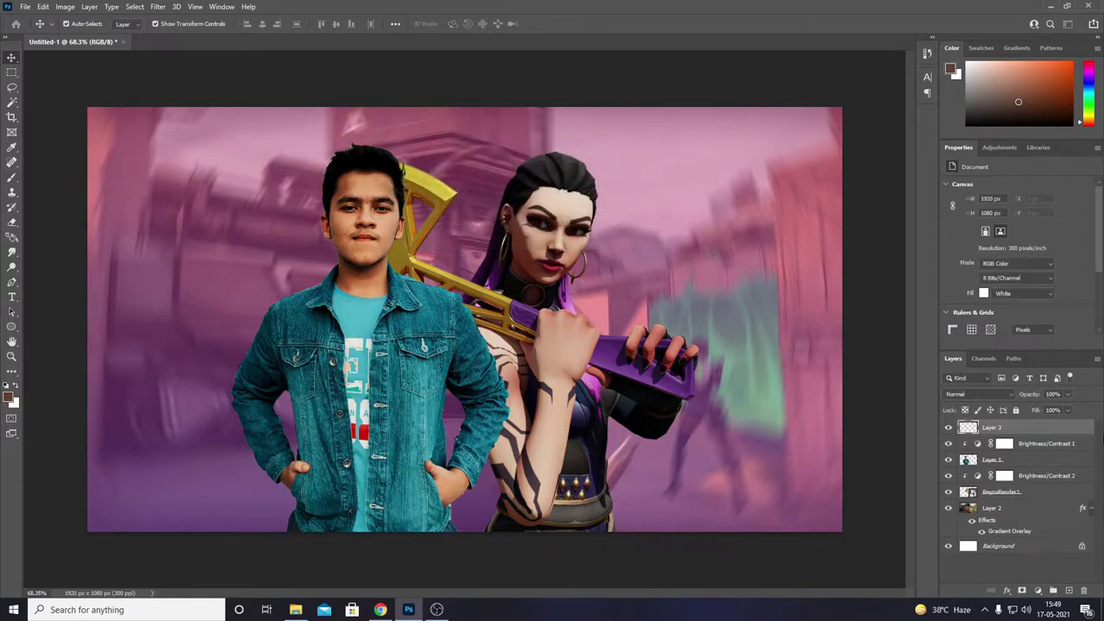
{"action": "mouse_move", "coordinate": [1026, 427]}
{"action": "left_mouse_down"}
{"action": "mouse_move", "coordinate": [1027, 494]}
{"action": "mouse_move", "coordinate": [1018, 495]}
{"action": "left_mouse_up"}
{"action": "right_click", "coordinate": [1016, 495]}
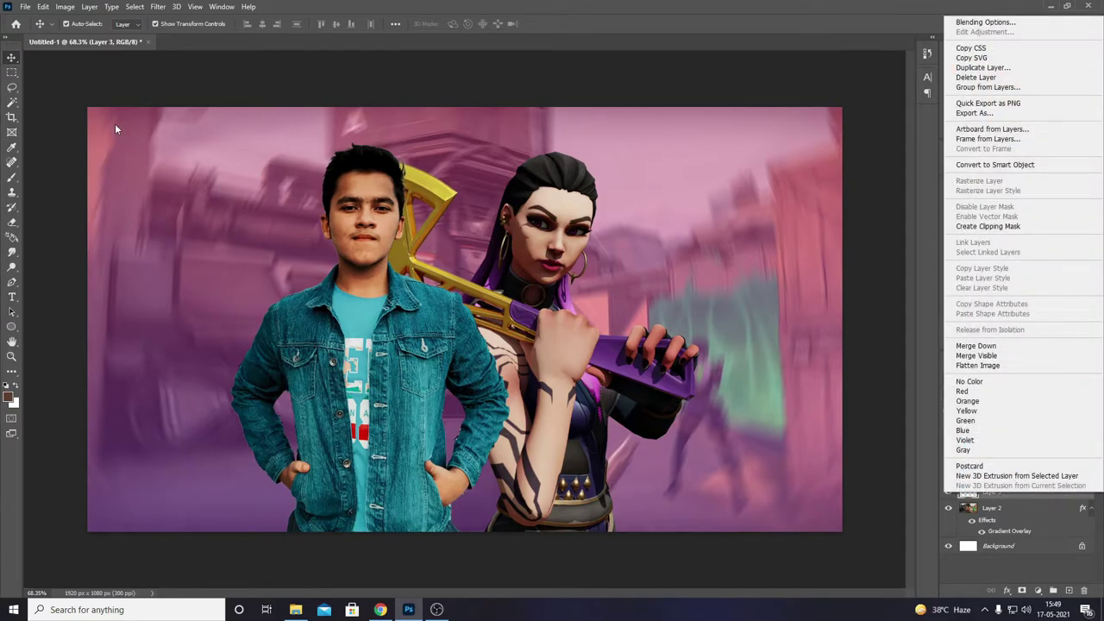
{"action": "left_click", "coordinate": [11, 178]}
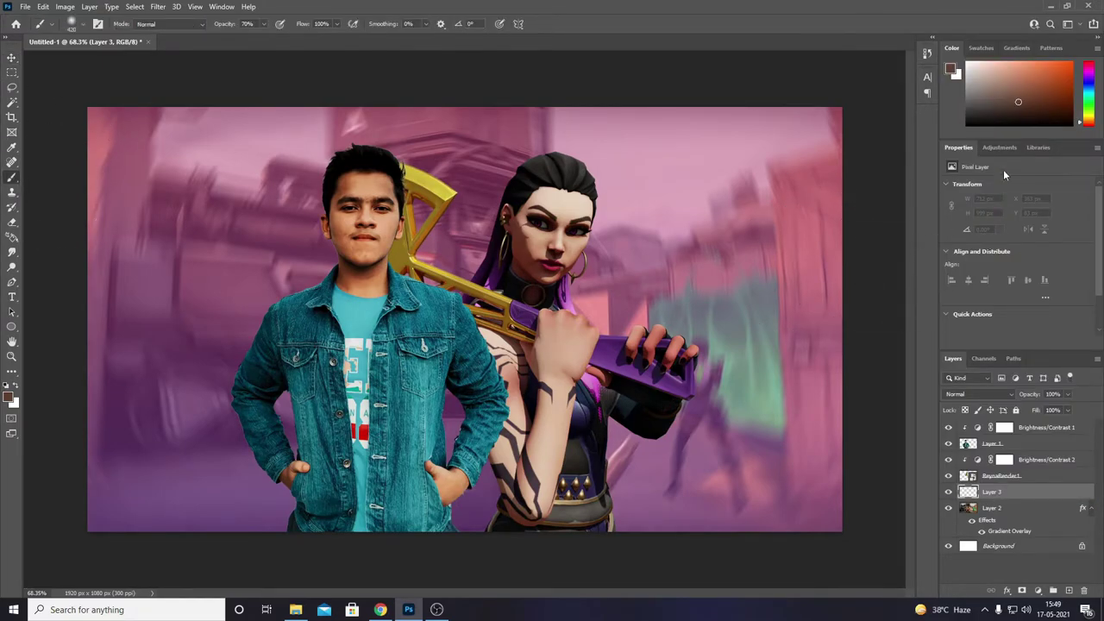
{"action": "left_click", "coordinate": [1005, 394]}
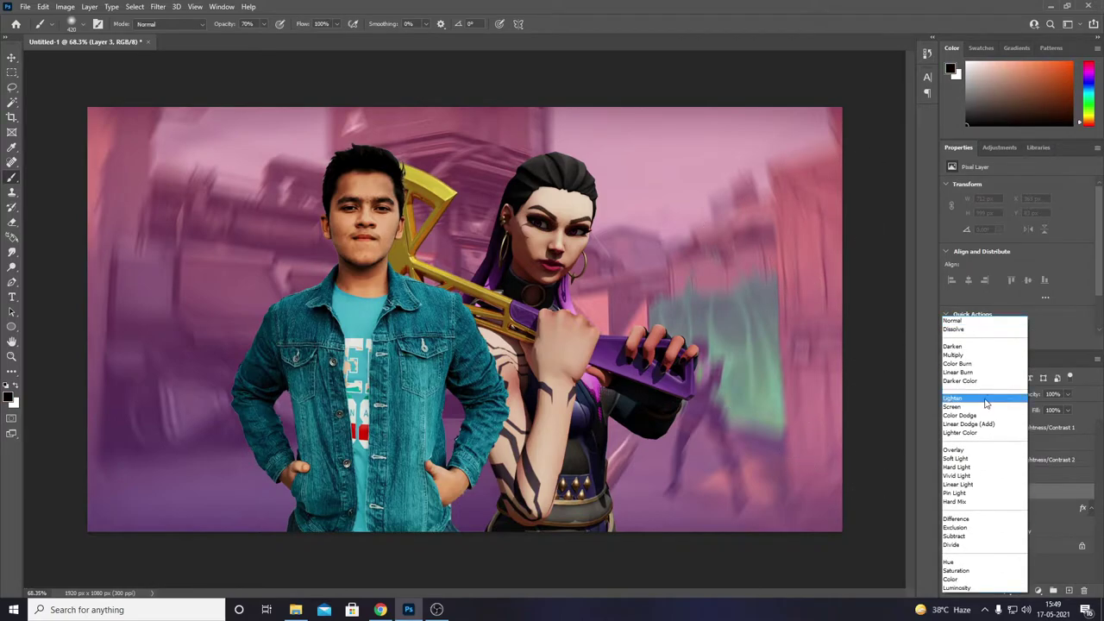
{"action": "left_click", "coordinate": [968, 459]}
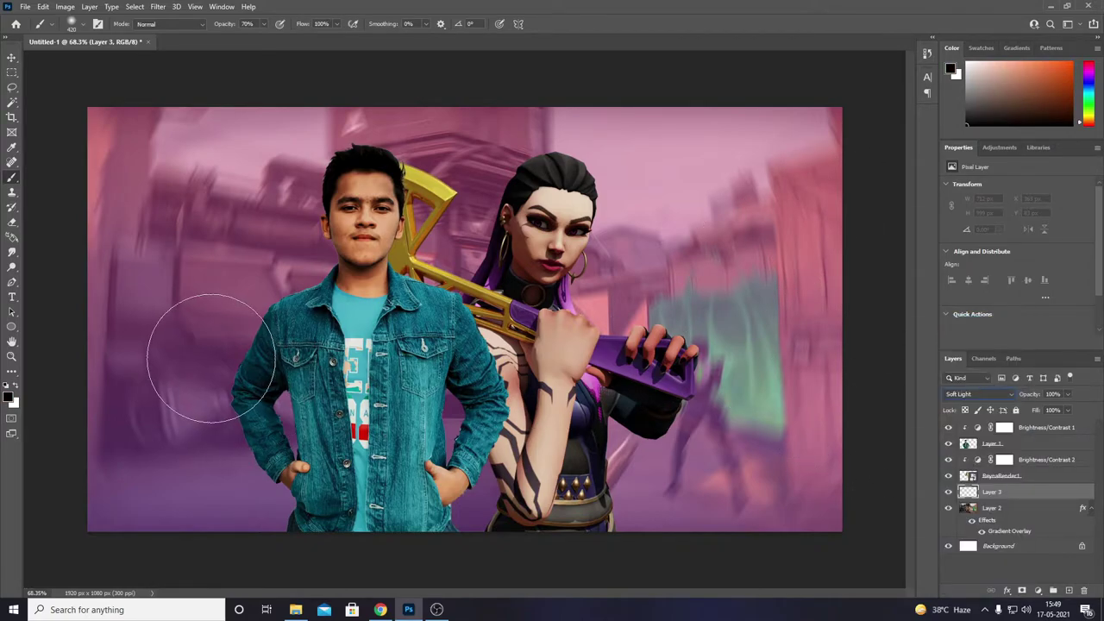
Step: Brush black over the left and right background sides on Layer 3
{"action": "left_click_drag", "start_coordinate": [198, 419], "coordinate": [167, 419]}
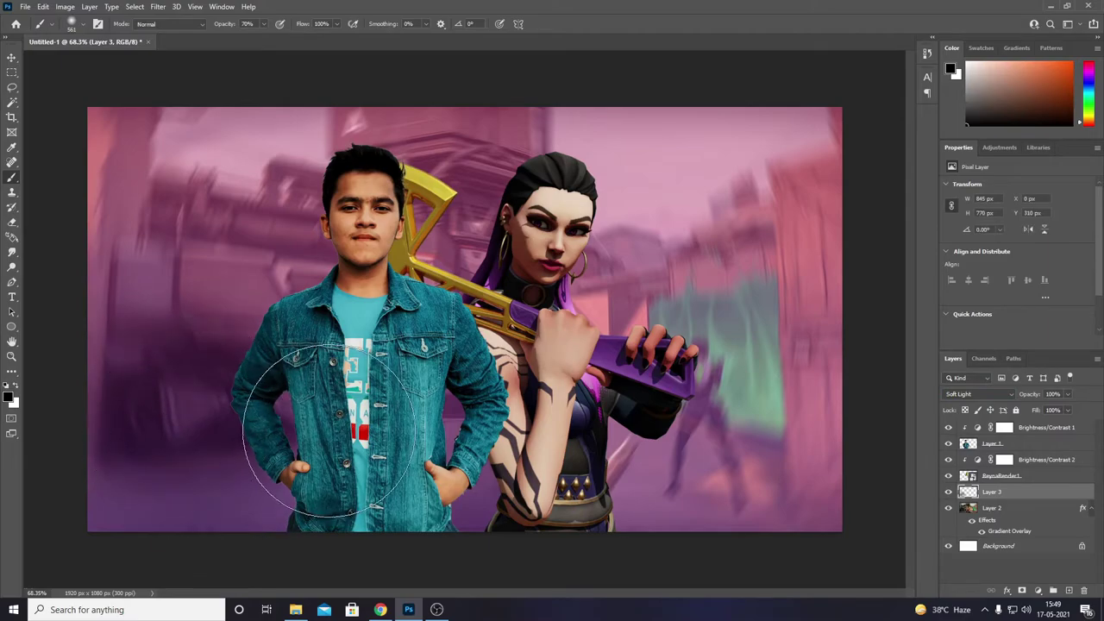
{"action": "mouse_move", "coordinate": [327, 432]}
{"action": "left_mouse_down"}
{"action": "mouse_move", "coordinate": [772, 422]}
{"action": "mouse_move", "coordinate": [799, 469]}
{"action": "left_mouse_up"}
{"action": "mouse_move", "coordinate": [291, 468]}
{"action": "left_mouse_down"}
{"action": "mouse_move", "coordinate": [123, 497]}
{"action": "mouse_move", "coordinate": [148, 406]}
{"action": "left_mouse_up"}
{"action": "left_click_drag", "start_coordinate": [715, 357], "coordinate": [778, 468]}
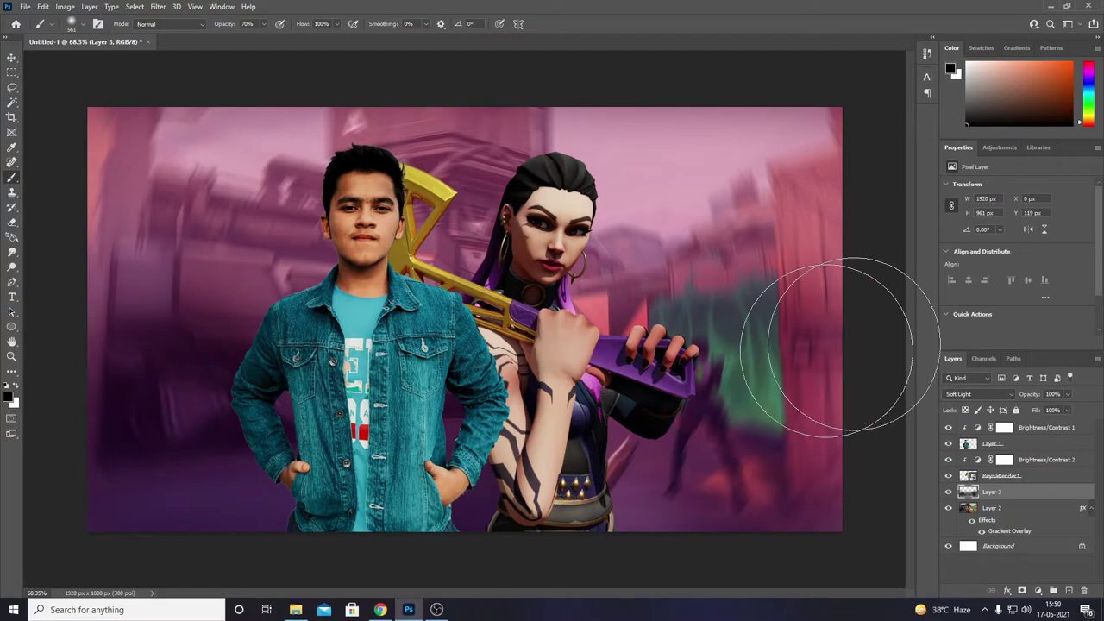
{"action": "left_click", "coordinate": [8, 59]}
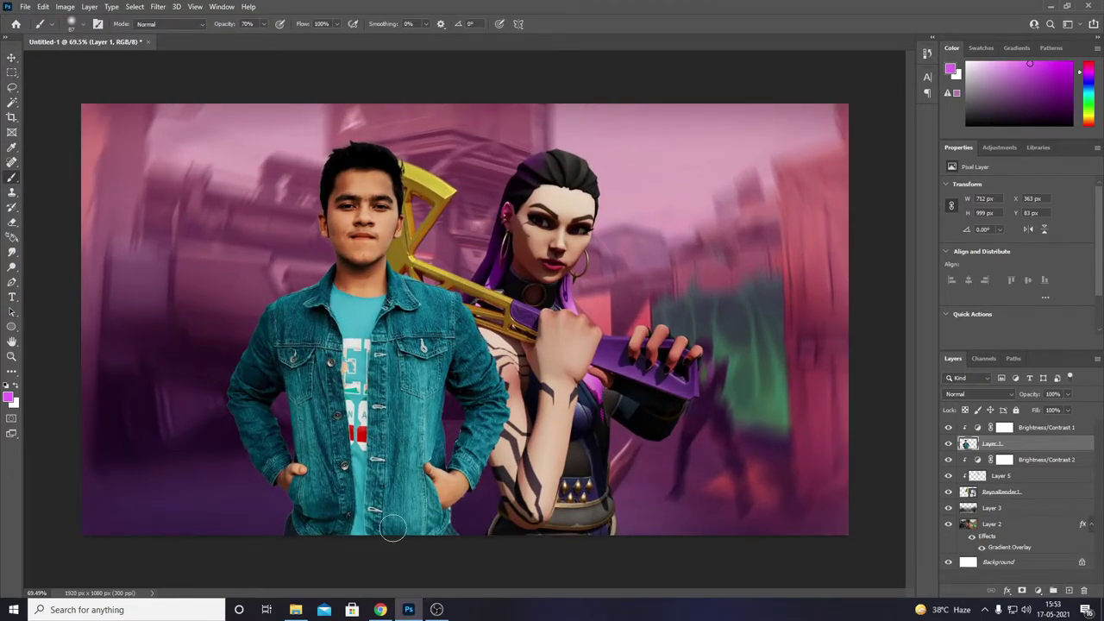
Step: Browse to the PHOTOSHOP GOD ASSETS folder and its Brushes folder in File Explorer
{"action": "left_click", "coordinate": [381, 609]}
{"action": "left_click", "coordinate": [295, 609]}
{"action": "left_click", "coordinate": [304, 89]}
{"action": "left_click", "coordinate": [233, 90]}
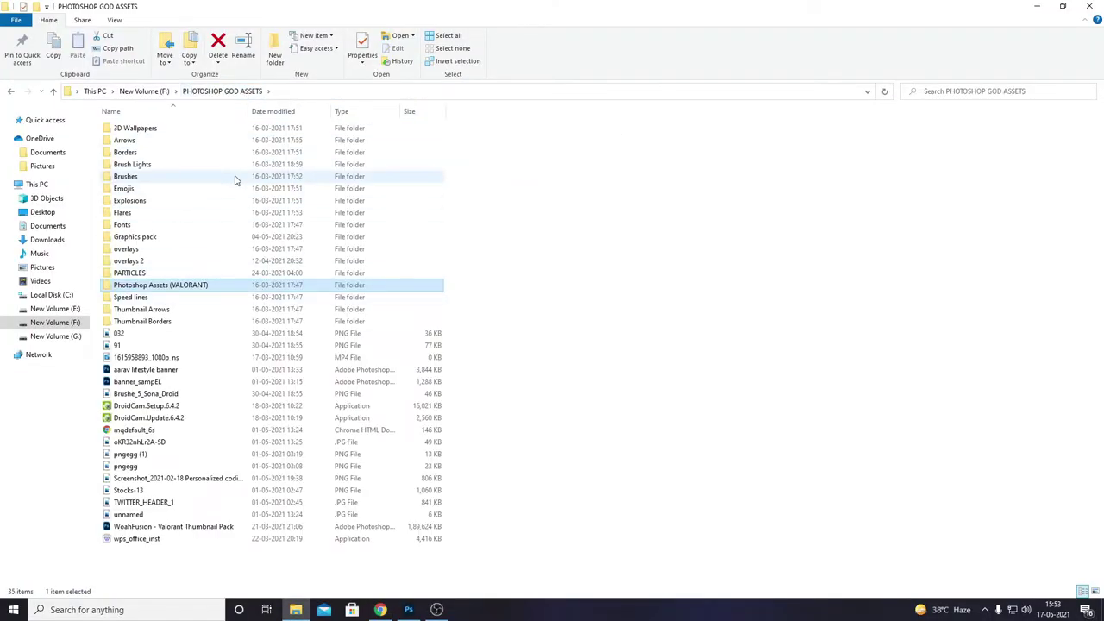
{"action": "double_click", "coordinate": [236, 177]}
{"action": "left_click", "coordinate": [221, 90]}
{"action": "double_click", "coordinate": [212, 173]}
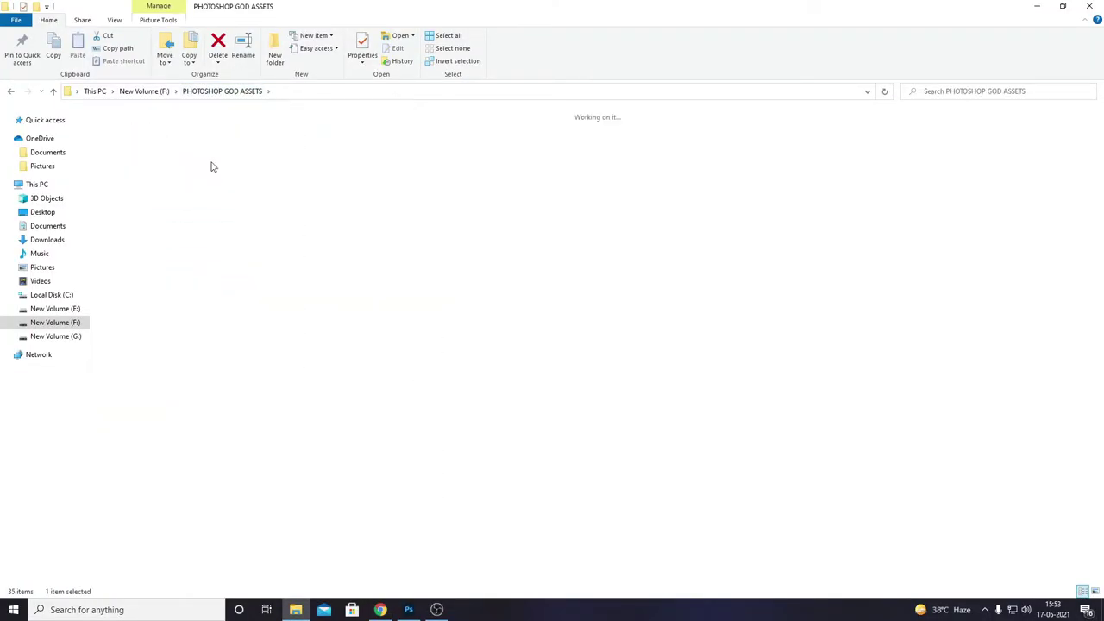
Step: Place the white top image beneath the Reyna render at 30% opacity
{"action": "left_click_drag", "start_coordinate": [944, 205], "coordinate": [442, 402]}
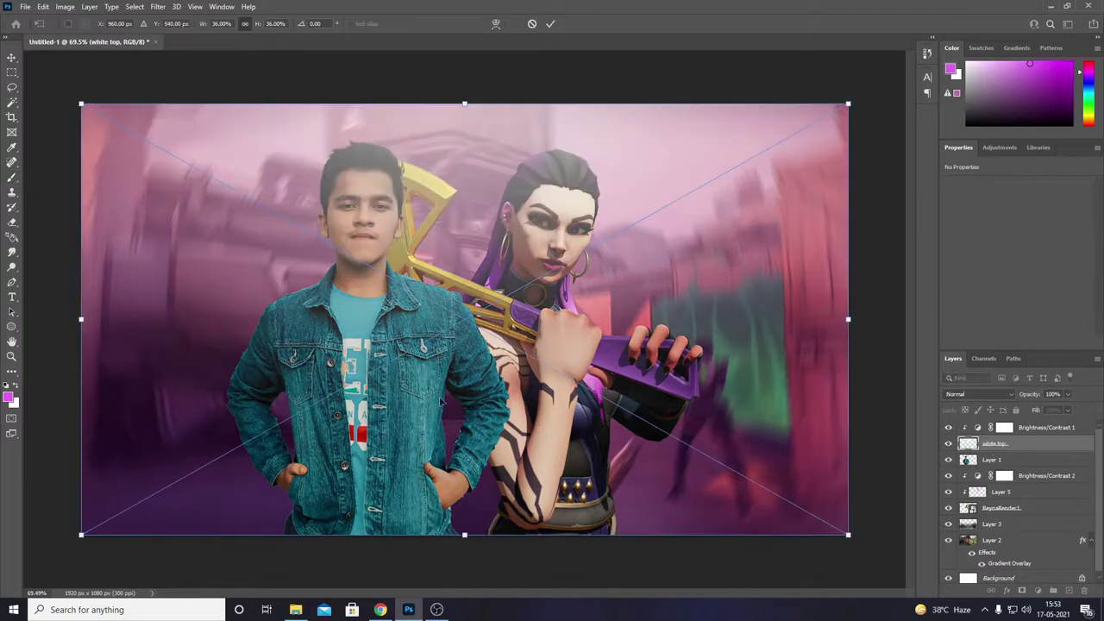
{"action": "key", "text": "Return"}
{"action": "left_click_drag", "start_coordinate": [991, 443], "coordinate": [992, 515]}
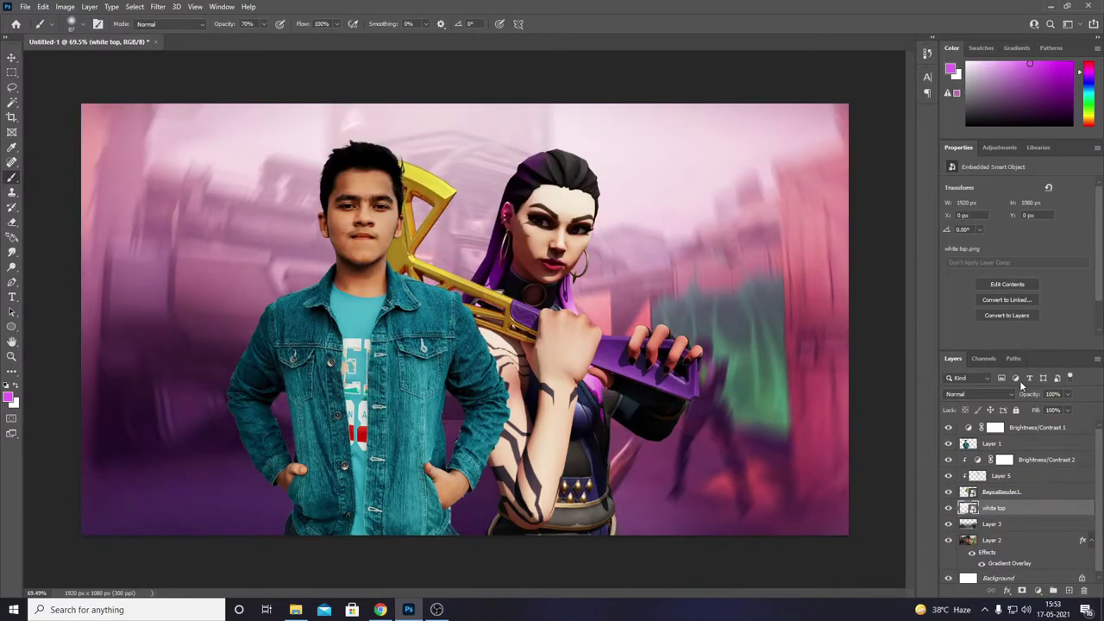
{"action": "mouse_move", "coordinate": [1039, 394]}
{"action": "left_mouse_down"}
{"action": "mouse_move", "coordinate": [1028, 394]}
{"action": "mouse_move", "coordinate": [1041, 394]}
{"action": "left_mouse_up"}
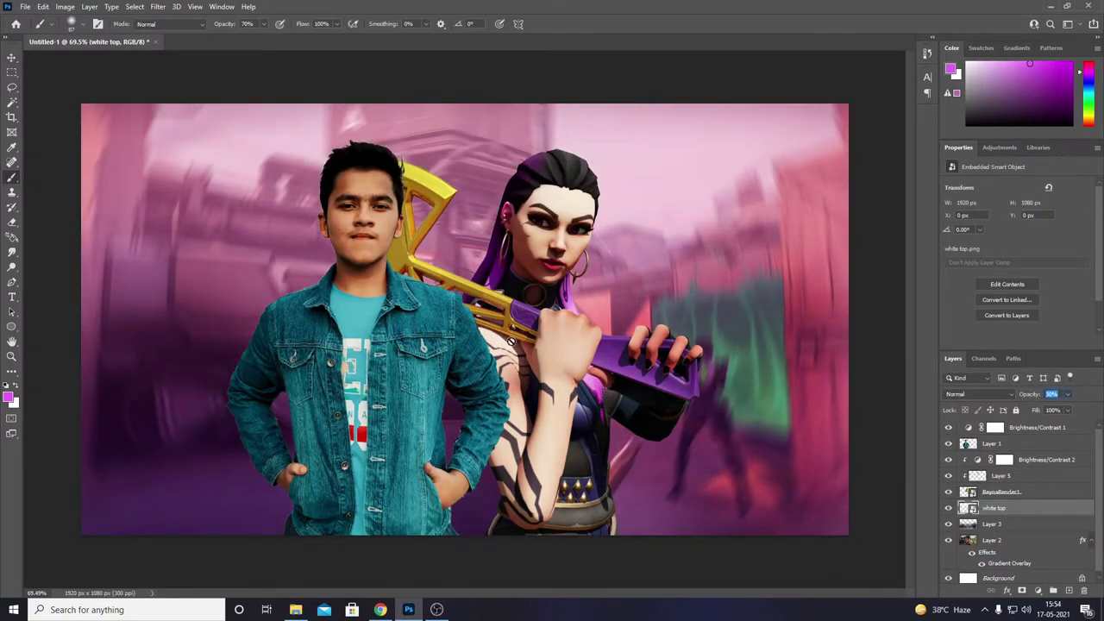
Step: Place a pink sparkle image from Brush Lights across the thumbnail as Light (1)
{"action": "left_click", "coordinate": [295, 609]}
{"action": "left_click_drag", "start_coordinate": [250, 203], "coordinate": [473, 517]}
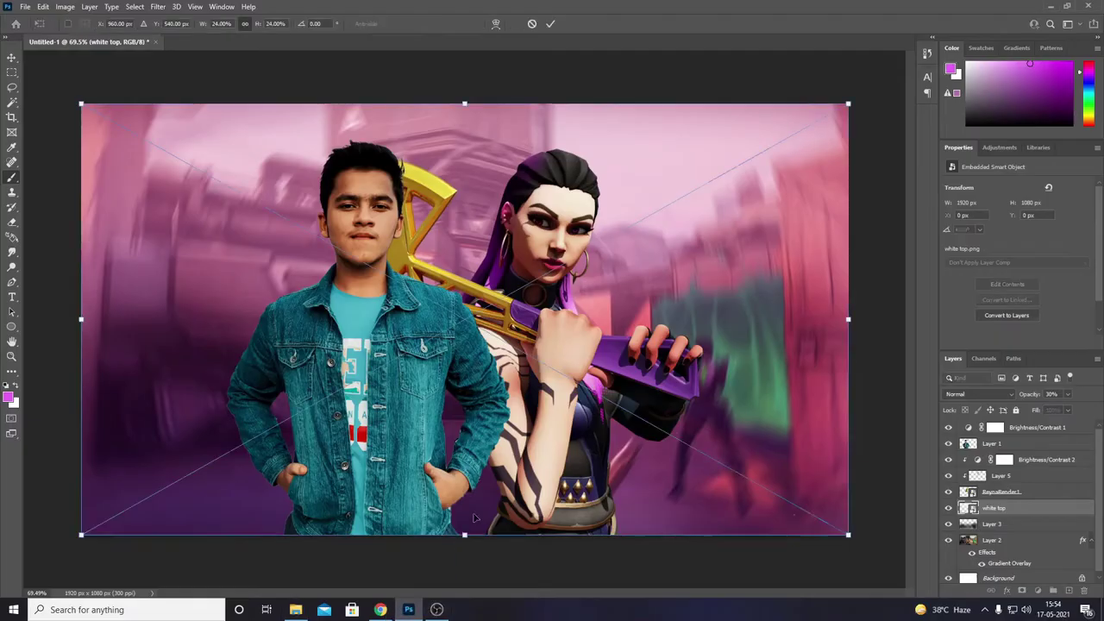
{"action": "key", "text": "Return"}
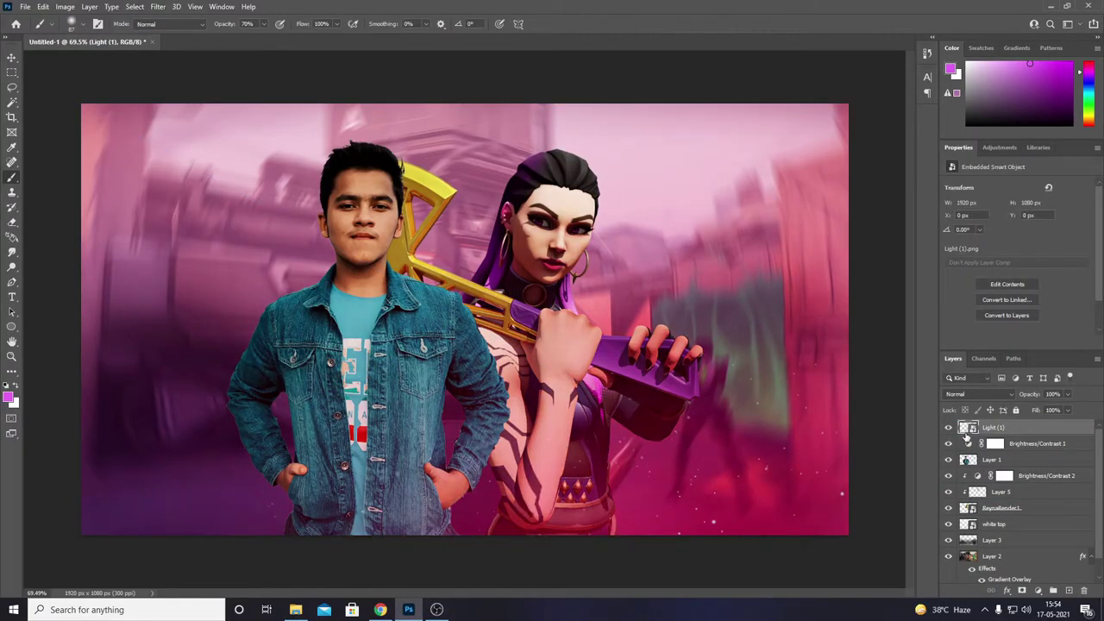
Step: Duplicate the Light (1) sparkle overlay layer
{"action": "key", "text": "ctrl+t"}
{"action": "right_click", "coordinate": [621, 217]}
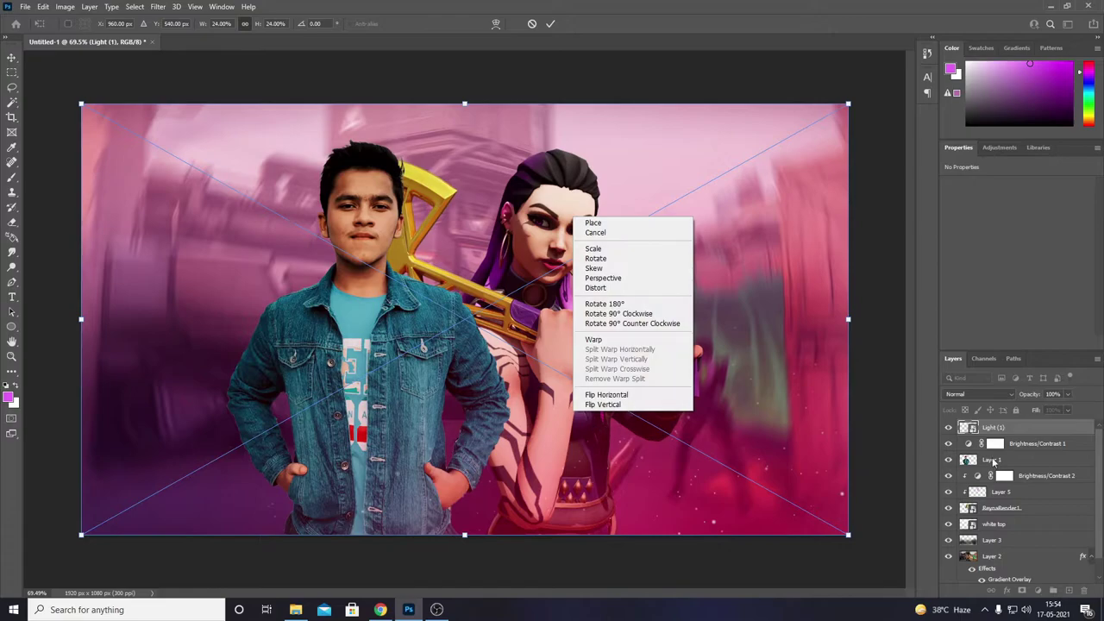
{"action": "key", "text": "Escape"}
{"action": "key", "text": "Return"}
{"action": "right_click", "coordinate": [1034, 429]}
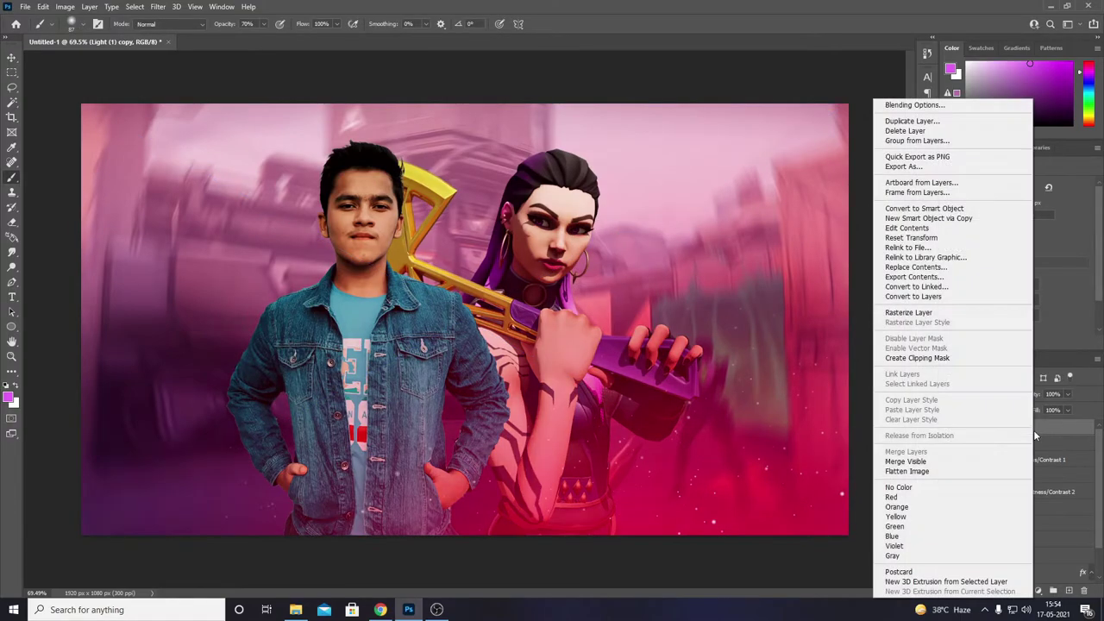
{"action": "right_click", "coordinate": [569, 390]}
{"action": "key", "text": "Escape"}
{"action": "key", "text": "ctrl+j"}
Step: Flip the light copy horizontally, merge it down, and erase light off the figures
{"action": "key", "text": "ctrl+t"}
{"action": "right_click", "coordinate": [755, 403]}
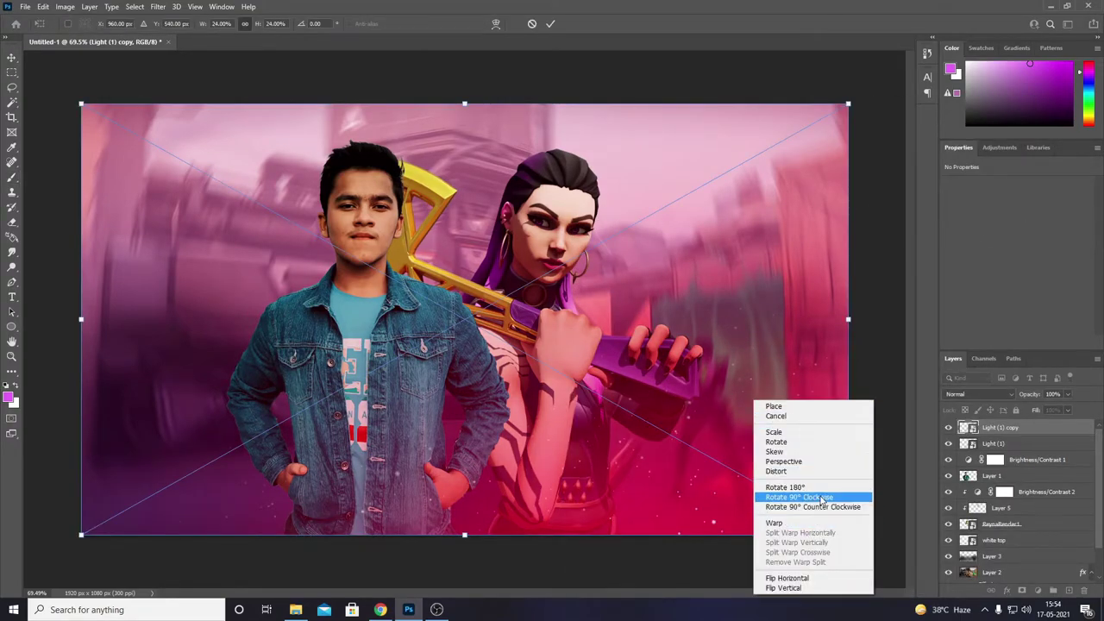
{"action": "left_click", "coordinate": [821, 577]}
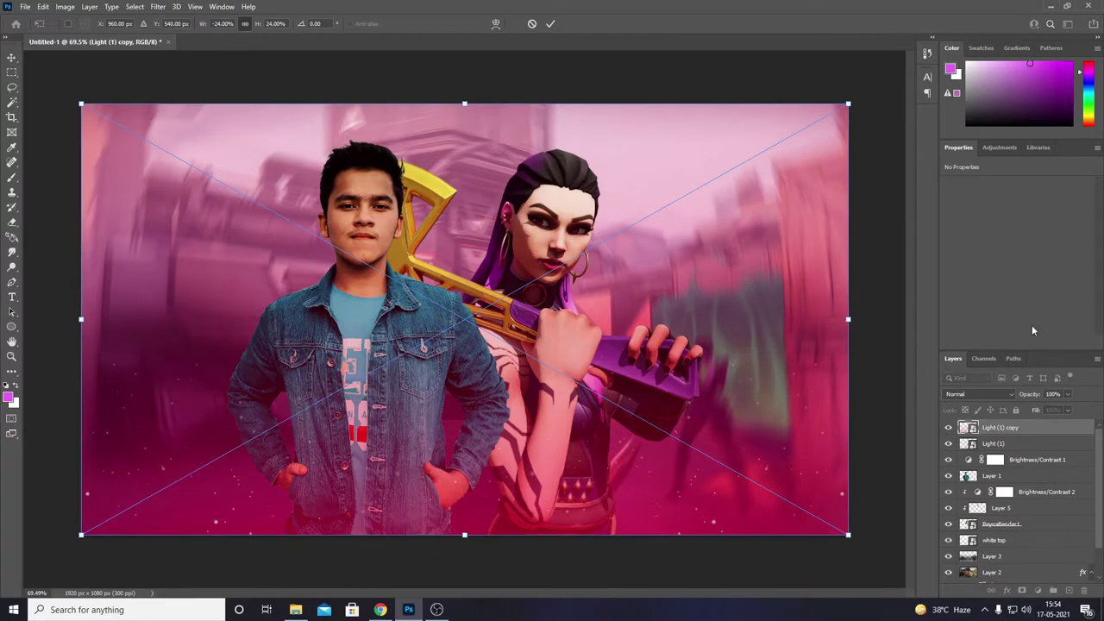
{"action": "left_click", "coordinate": [551, 25]}
{"action": "right_click", "coordinate": [998, 443]}
{"action": "left_click", "coordinate": [992, 449]}
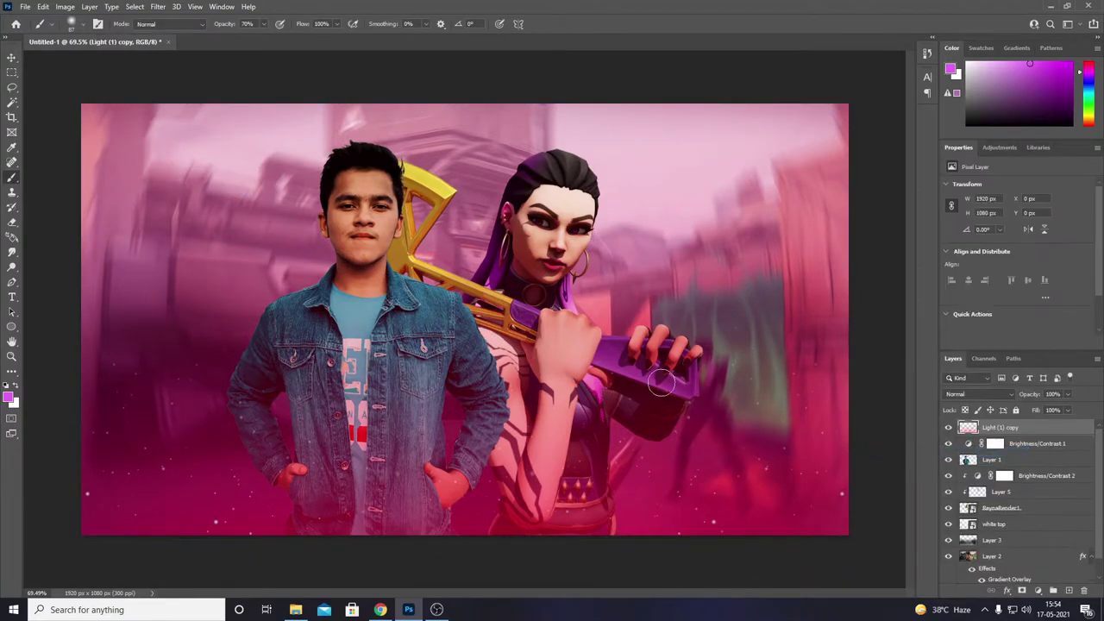
{"action": "left_click", "coordinate": [12, 222]}
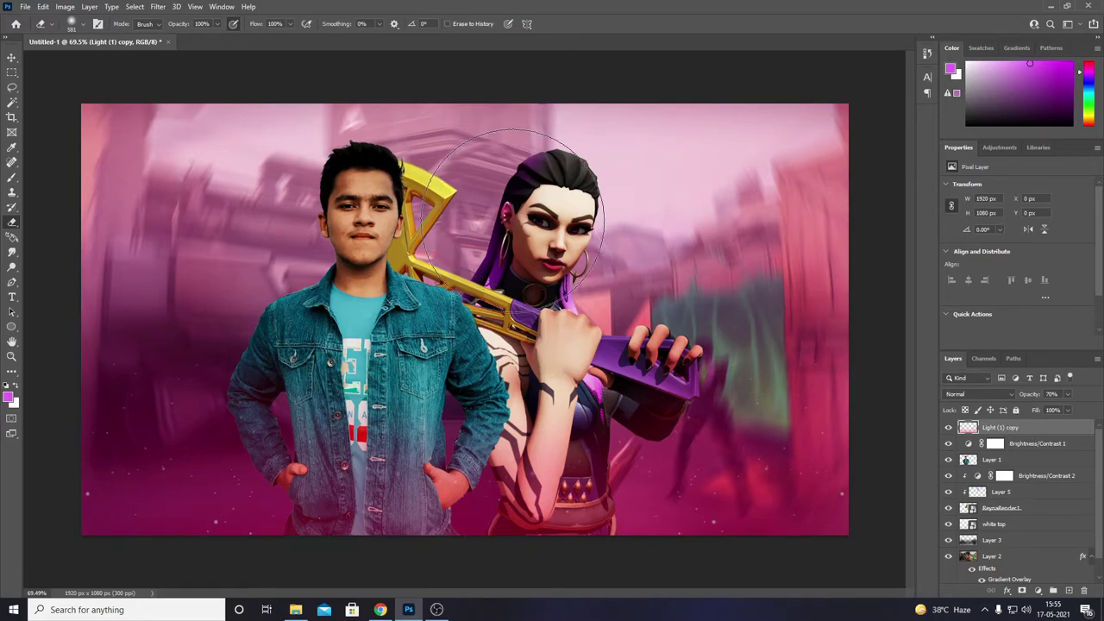
{"action": "left_click", "coordinate": [12, 177]}
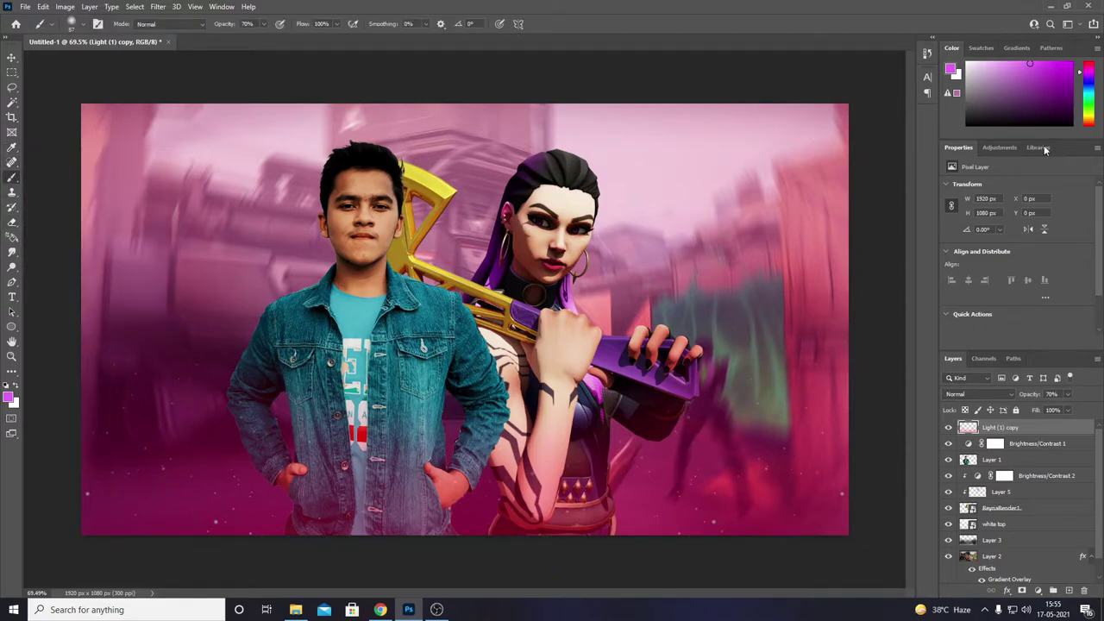
Step: Clip the new paint Layer 6 to the man's layer
{"action": "left_click", "coordinate": [1028, 442]}
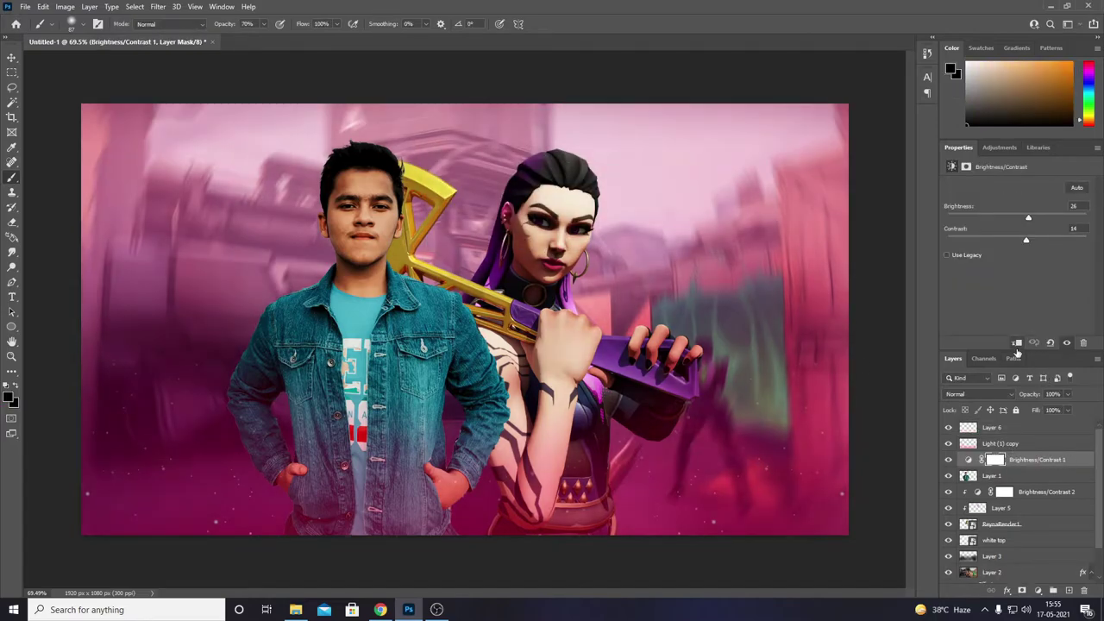
{"action": "right_click", "coordinate": [1026, 429]}
{"action": "left_click", "coordinate": [911, 369]}
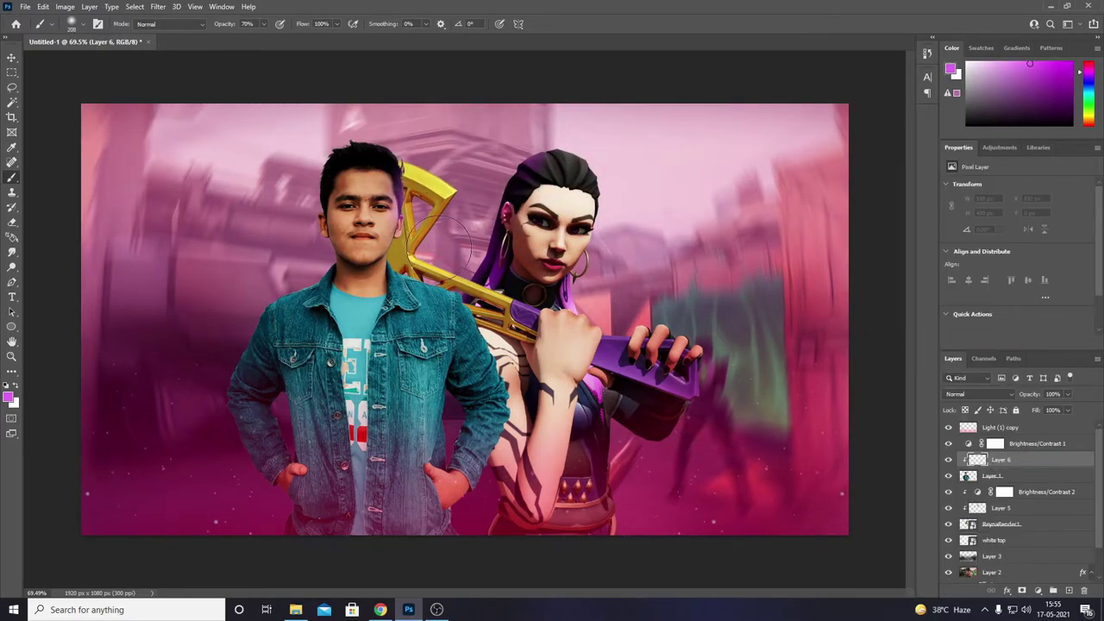
Step: Brush purple onto the man's hair and jacket edges and erase the overspill
{"action": "key", "text": "e"}
{"action": "scroll", "coordinate": [381, 184], "scroll_direction": "up", "scroll_amount": 3}
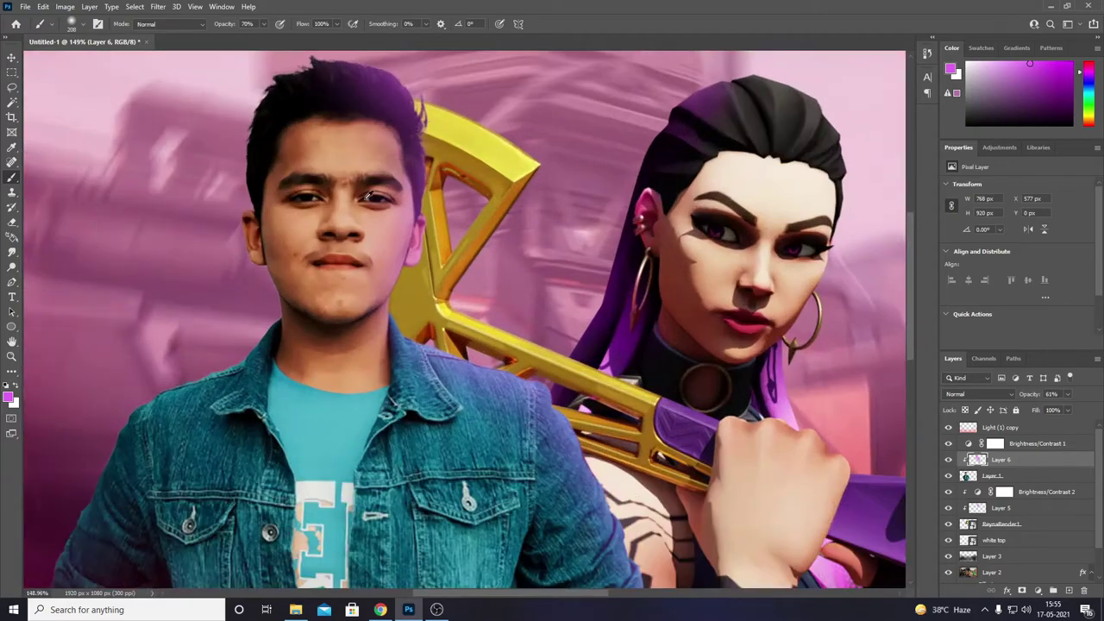
{"action": "key", "text": "b"}
{"action": "scroll", "coordinate": [603, 259], "scroll_direction": "down", "scroll_amount": 3}
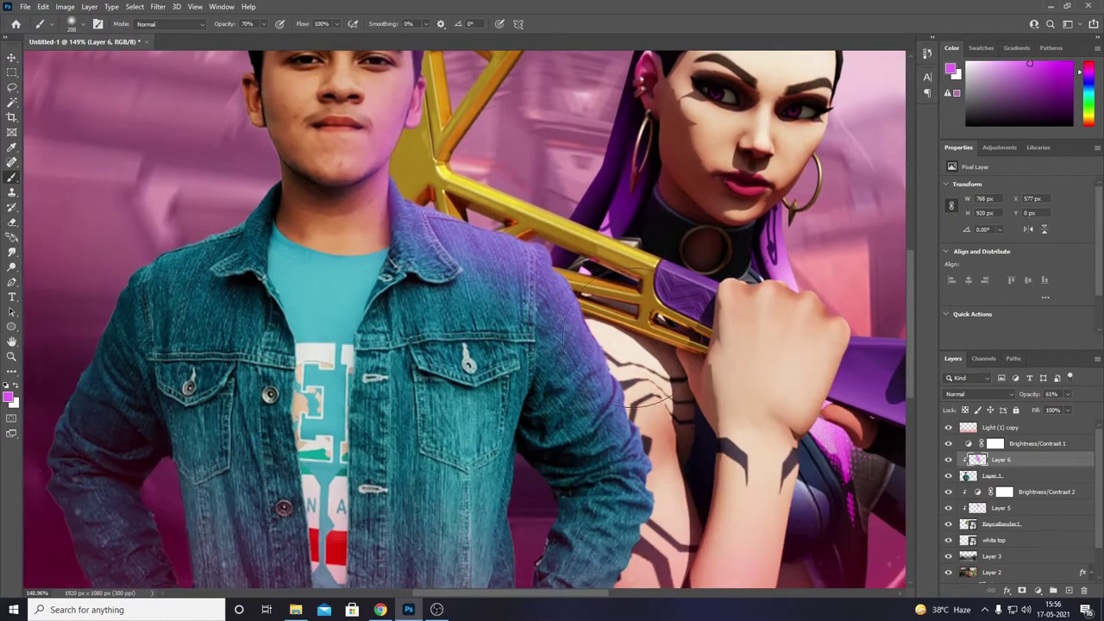
{"action": "scroll", "coordinate": [652, 233], "scroll_direction": "down", "scroll_amount": 2}
{"action": "scroll", "coordinate": [656, 237], "scroll_direction": "up", "scroll_amount": 3}
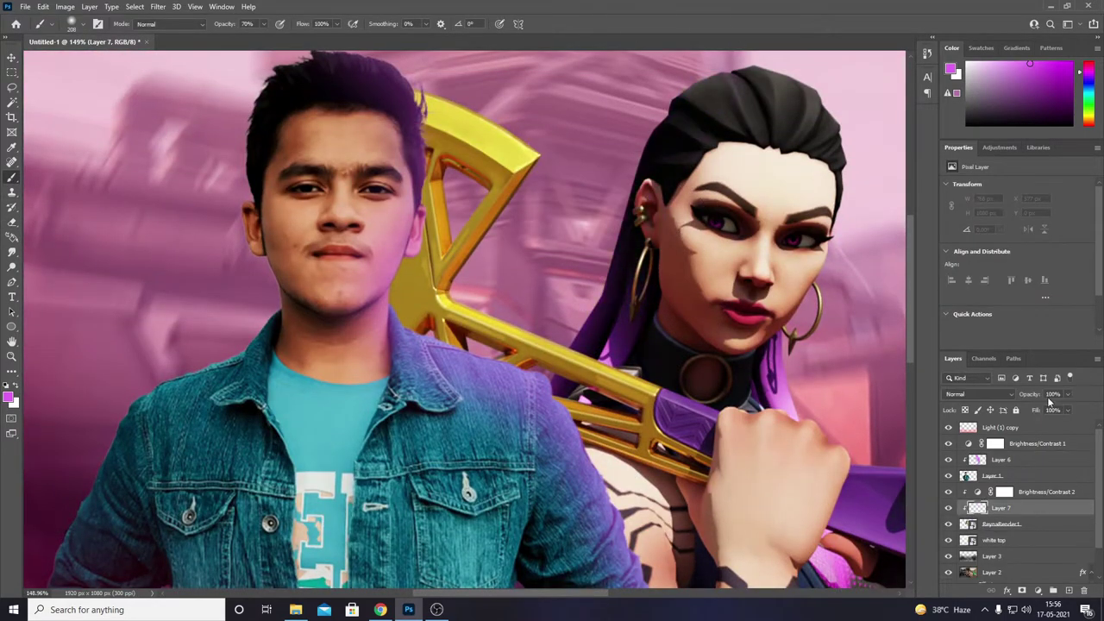
{"action": "left_click", "coordinate": [362, 199], "text": "ctrl"}
{"action": "key", "text": "e"}
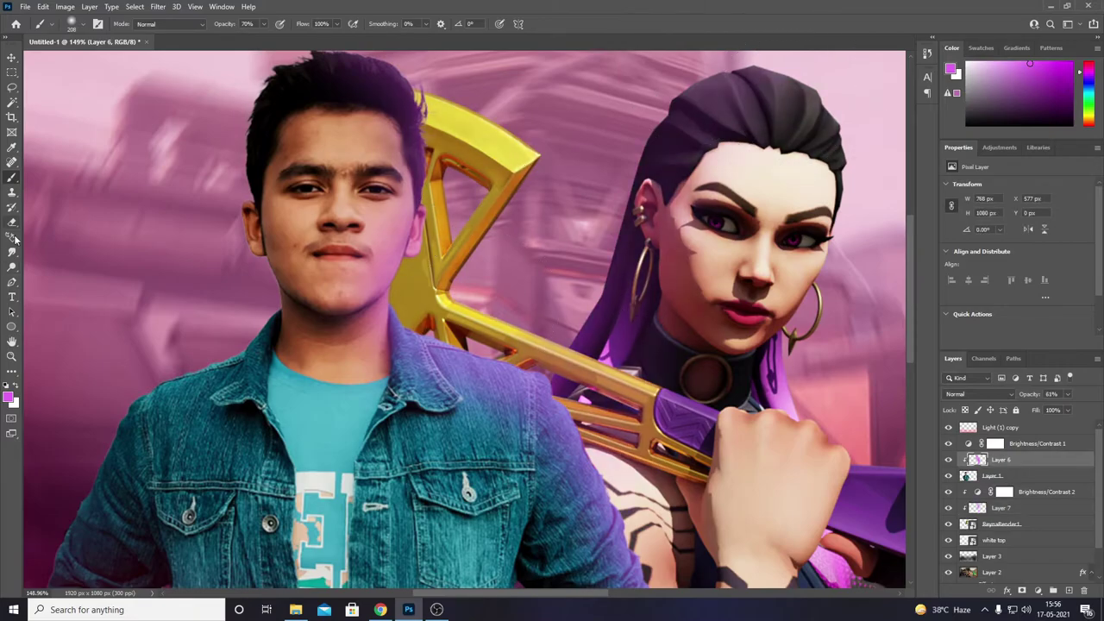
{"action": "key", "text": "ctrl+0"}
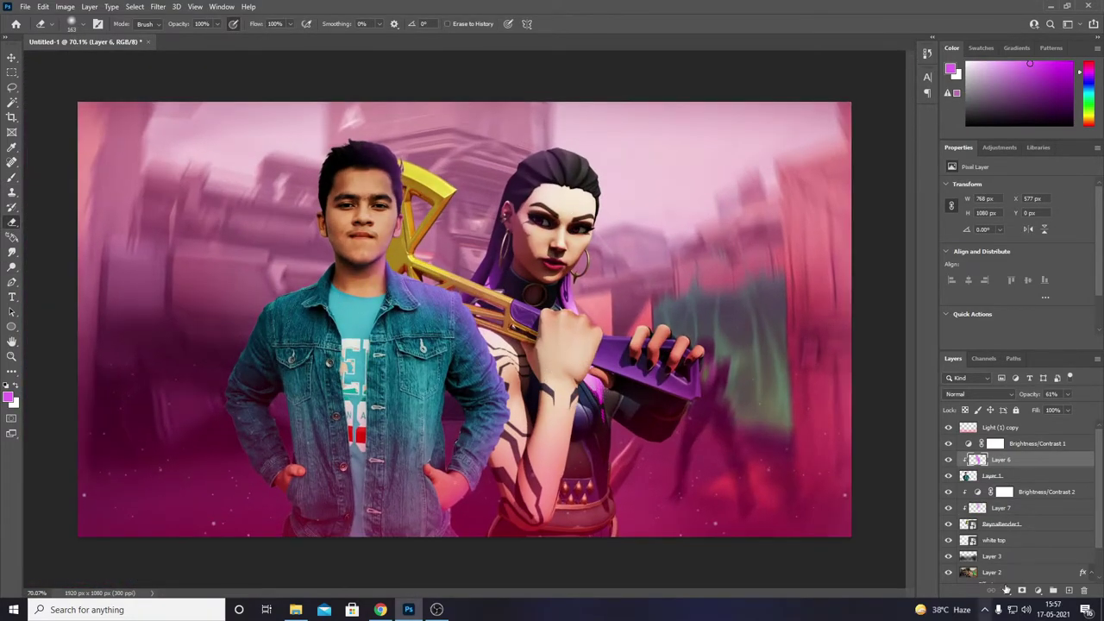
{"action": "left_click", "coordinate": [1001, 508]}
Step: Navigate Graphics pack > Amplify Android Version to the Astract Clean folder
{"action": "left_click", "coordinate": [296, 610]}
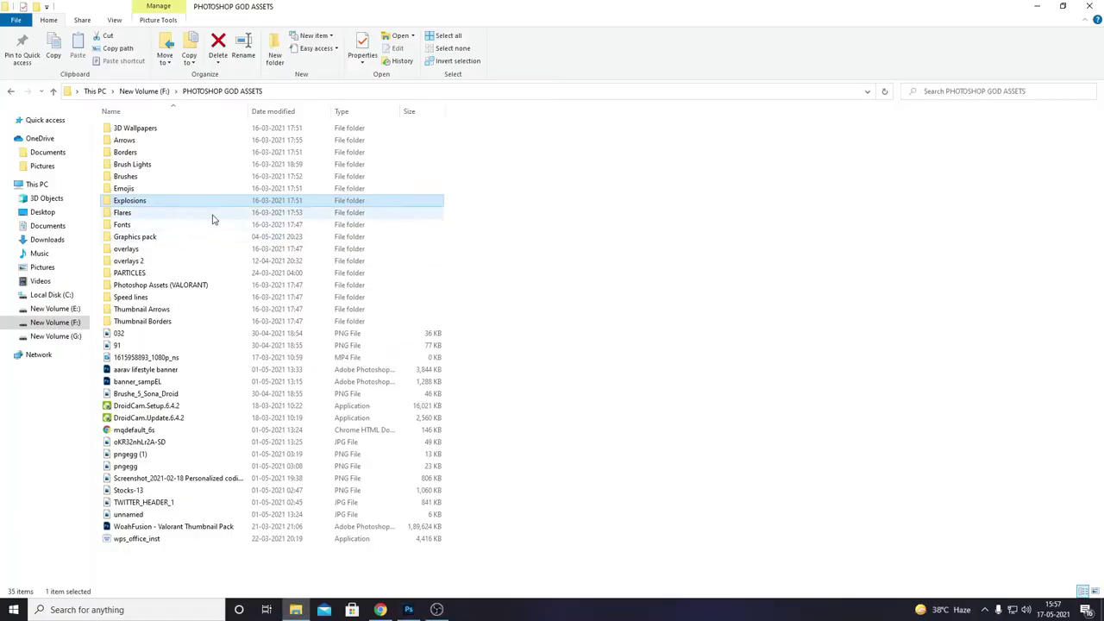
{"action": "double_click", "coordinate": [212, 218]}
{"action": "double_click", "coordinate": [239, 128]}
{"action": "double_click", "coordinate": [228, 187]}
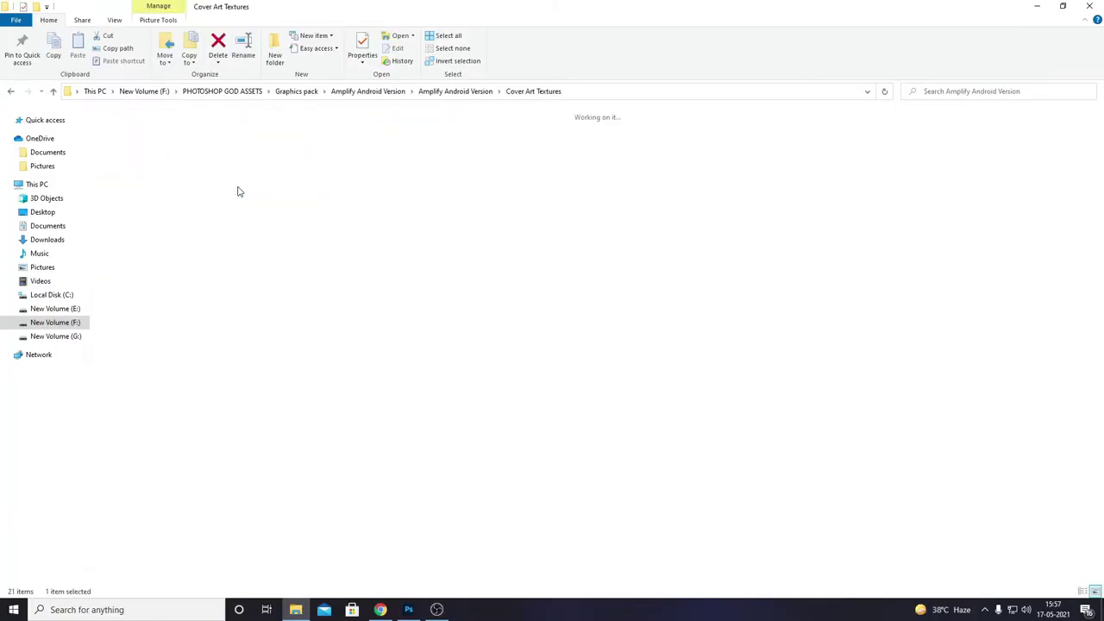
{"action": "key", "text": "alt+Left"}
{"action": "double_click", "coordinate": [234, 152]}
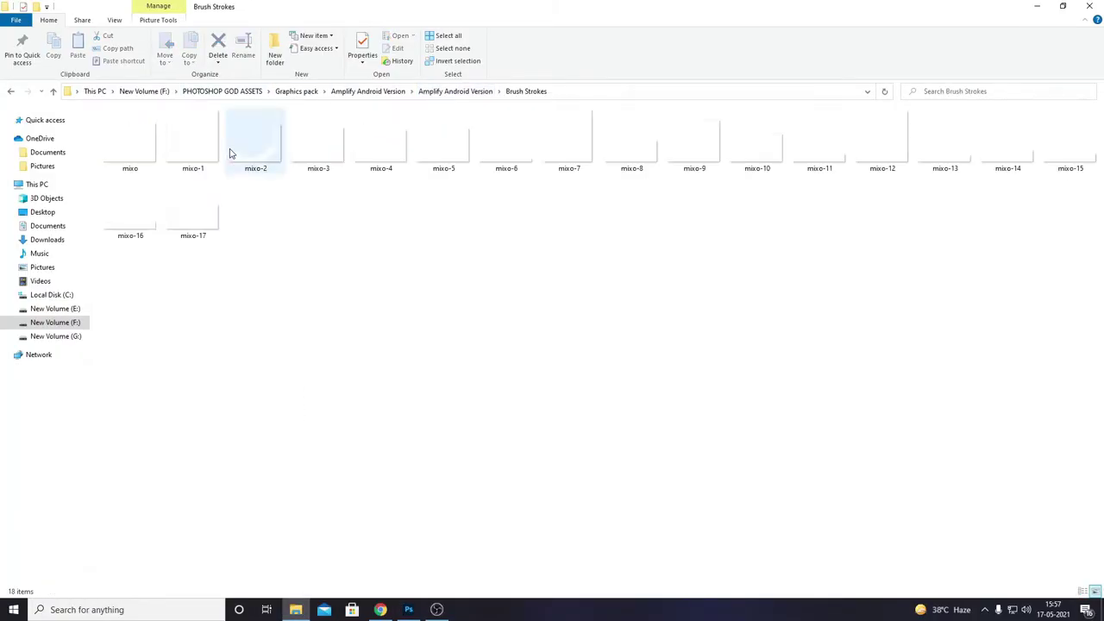
{"action": "key", "text": "alt+Left"}
{"action": "double_click", "coordinate": [235, 140]}
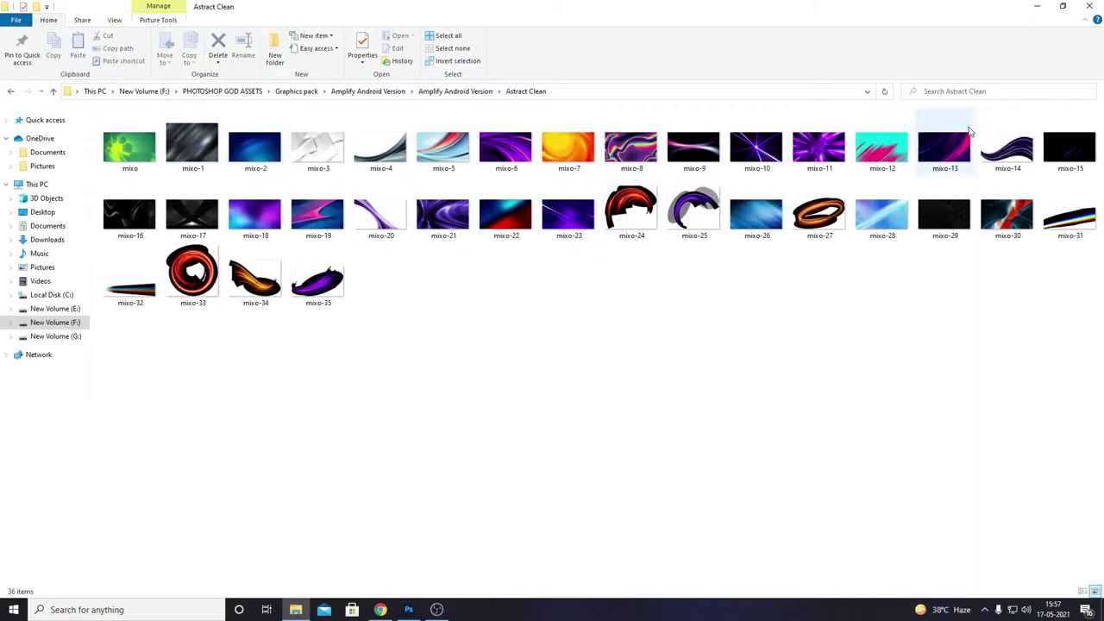
Step: Place the mixo-13 abstract texture across the whole thumbnail
{"action": "left_click_drag", "start_coordinate": [943, 147], "coordinate": [465, 310]}
{"action": "key", "text": "Return"}
{"action": "left_click", "coordinate": [1009, 394]}
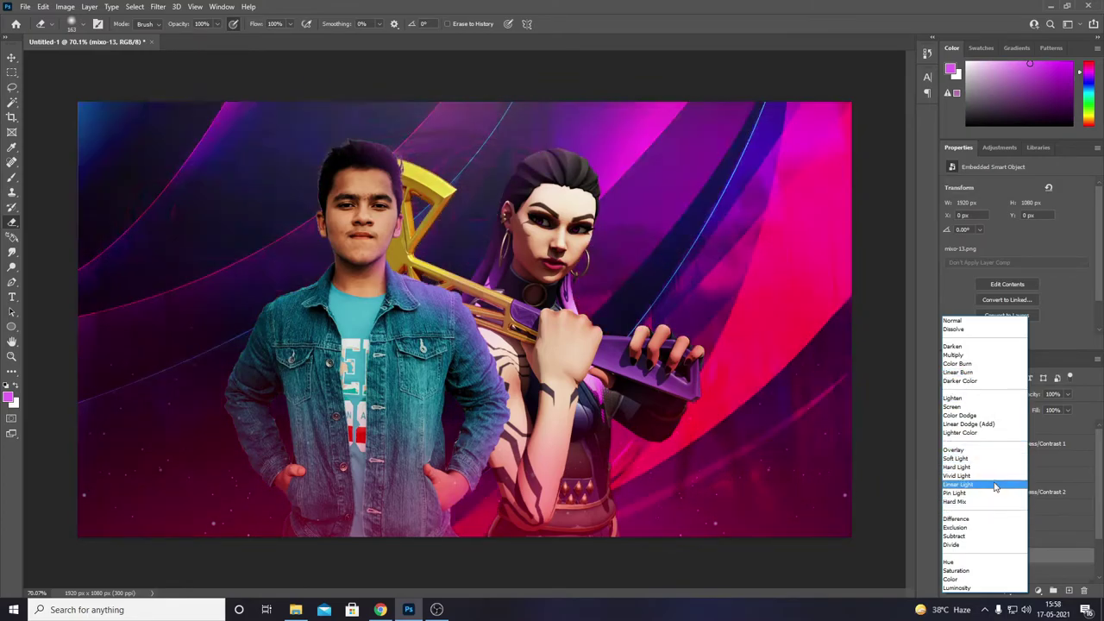
Step: Set mixo-13 to Soft Light and lower its opacity so faint dots show
{"action": "left_click", "coordinate": [994, 488]}
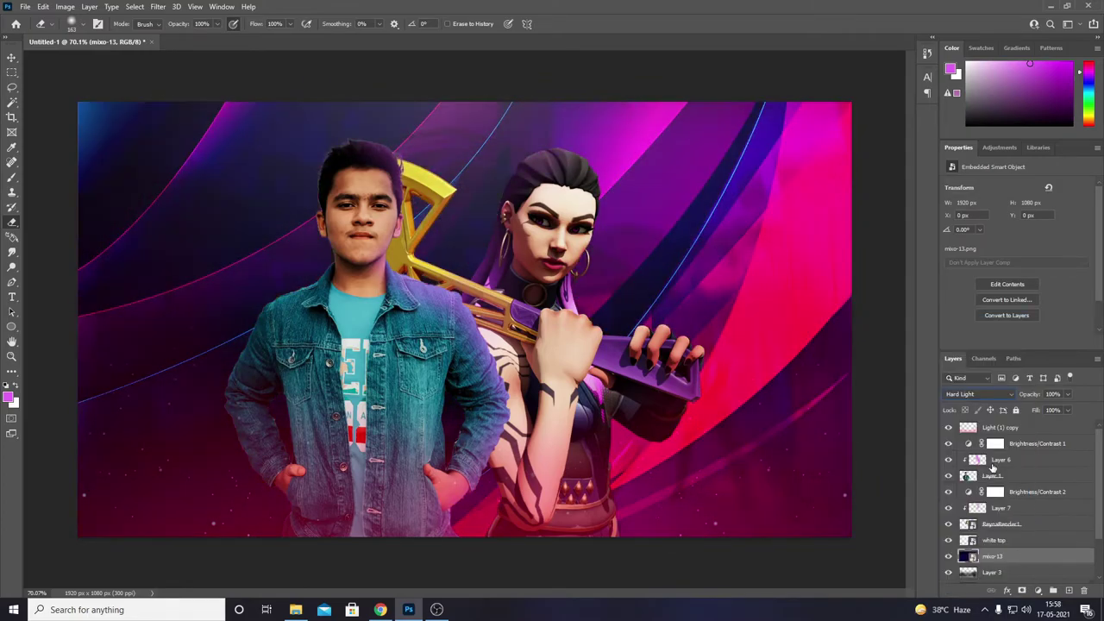
{"action": "left_click", "coordinate": [983, 394]}
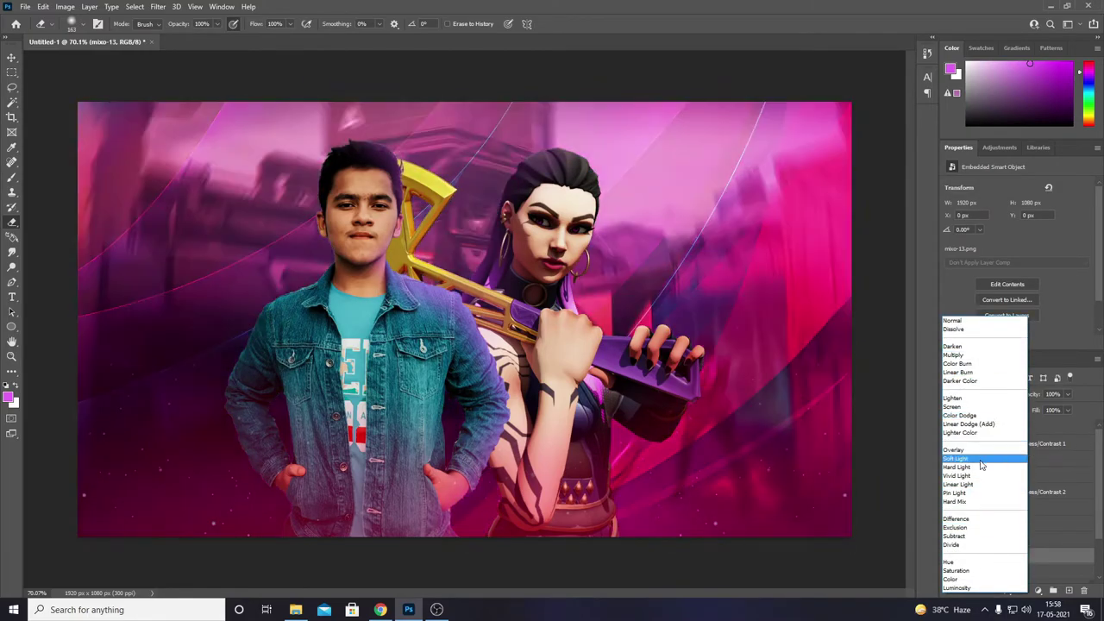
{"action": "left_click", "coordinate": [980, 465]}
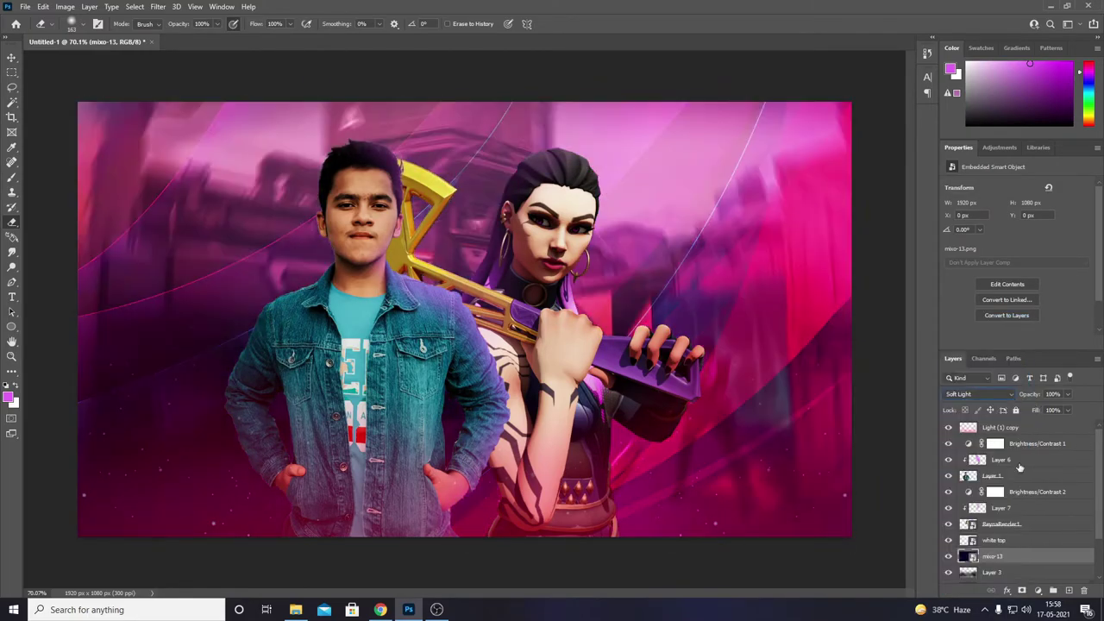
{"action": "scroll", "coordinate": [1000, 466], "scroll_direction": "down", "scroll_amount": 1}
{"action": "left_click_drag", "start_coordinate": [1031, 394], "coordinate": [1028, 393]}
{"action": "scroll", "coordinate": [998, 480], "scroll_direction": "up", "scroll_amount": 3}
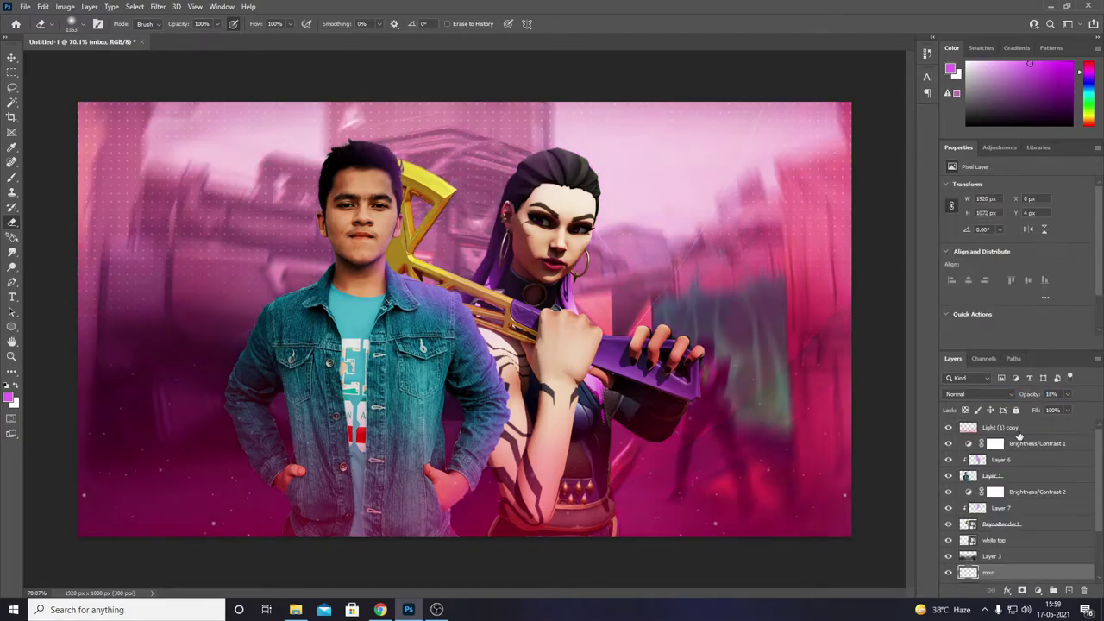
{"action": "left_click", "coordinate": [1026, 428]}
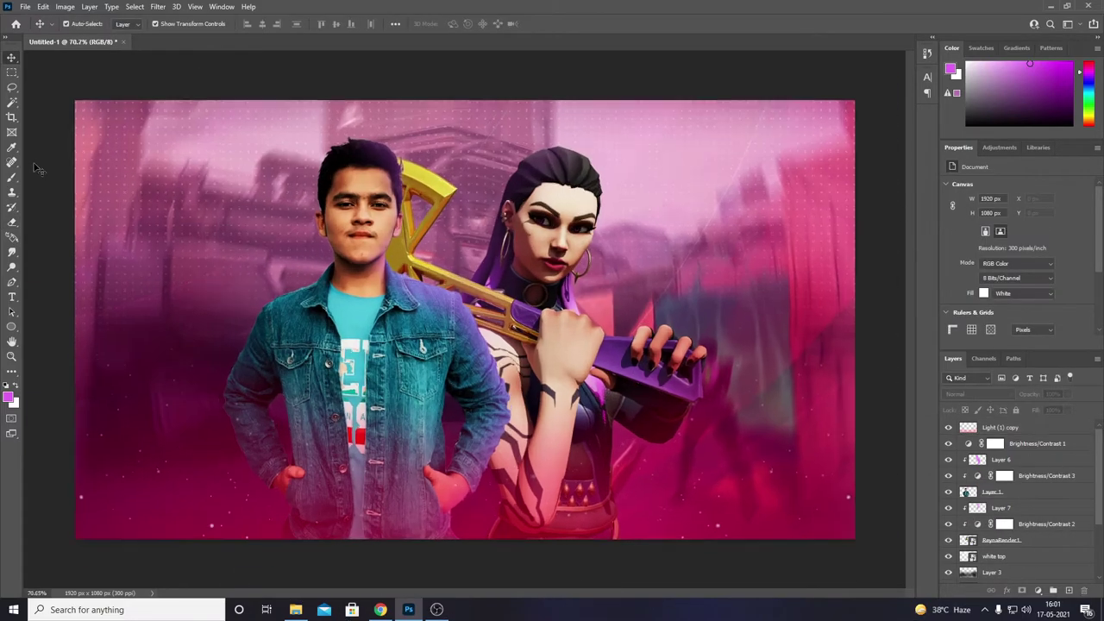
Step: Type a white VALORANT title in a text box at 72 pt
{"action": "key", "text": "t"}
{"action": "left_click_drag", "start_coordinate": [116, 264], "coordinate": [818, 505]}
{"action": "key", "text": "Delete"}
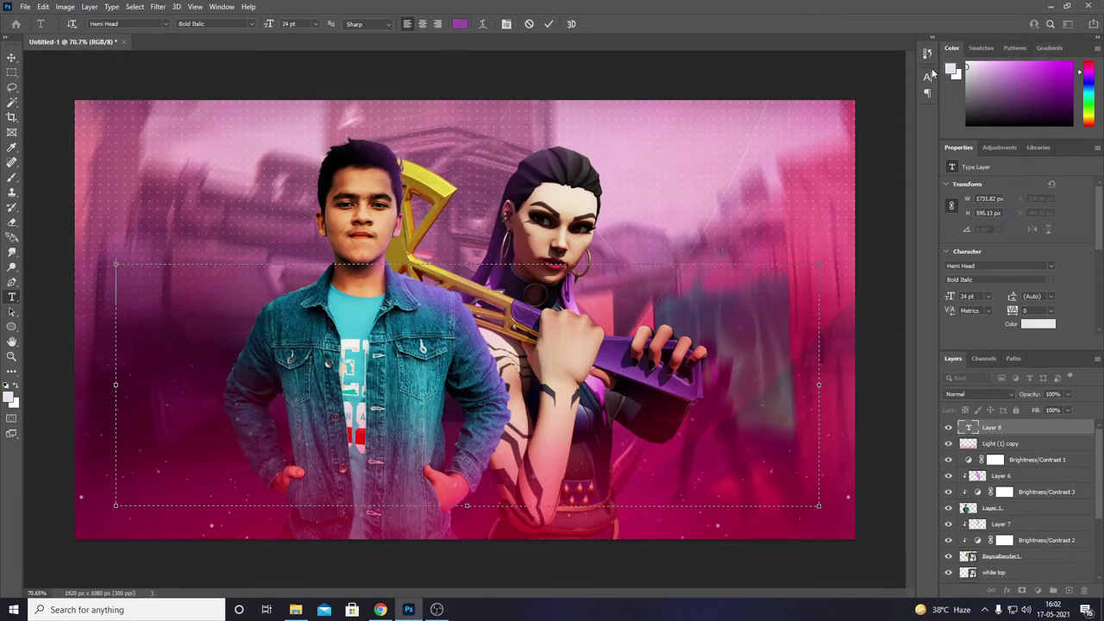
{"action": "type", "text": "va"}
{"action": "key", "text": "BackSpace"}
{"action": "key", "text": "BackSpace"}
{"action": "type", "text": "VA"}
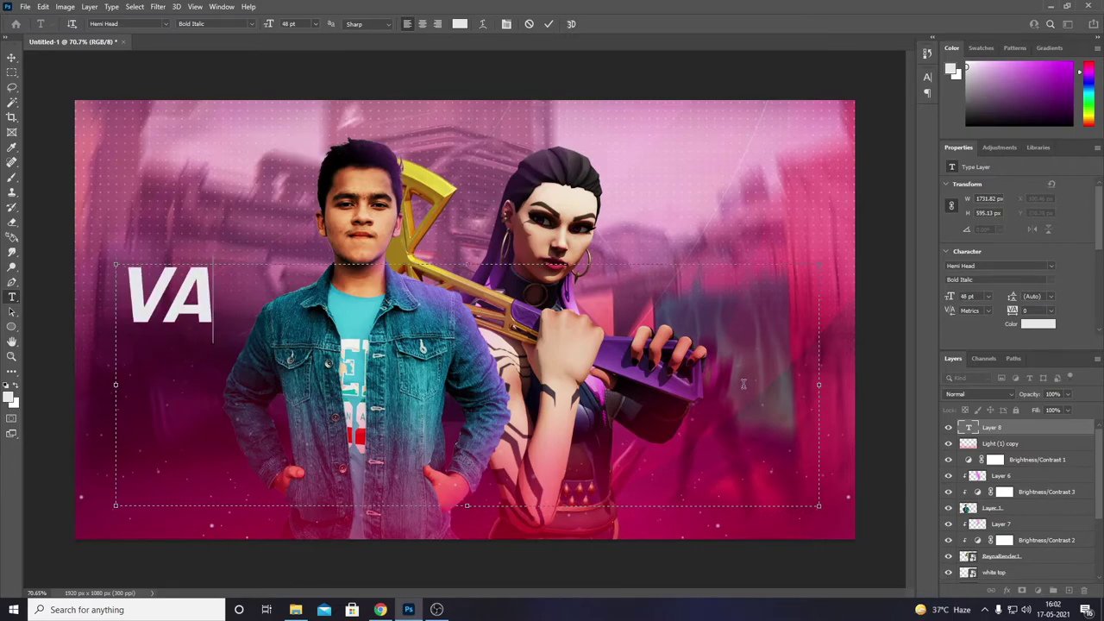
{"action": "type", "text": "LORANT"}
{"action": "key", "text": "ctrl+a"}
{"action": "left_click", "coordinate": [316, 23]}
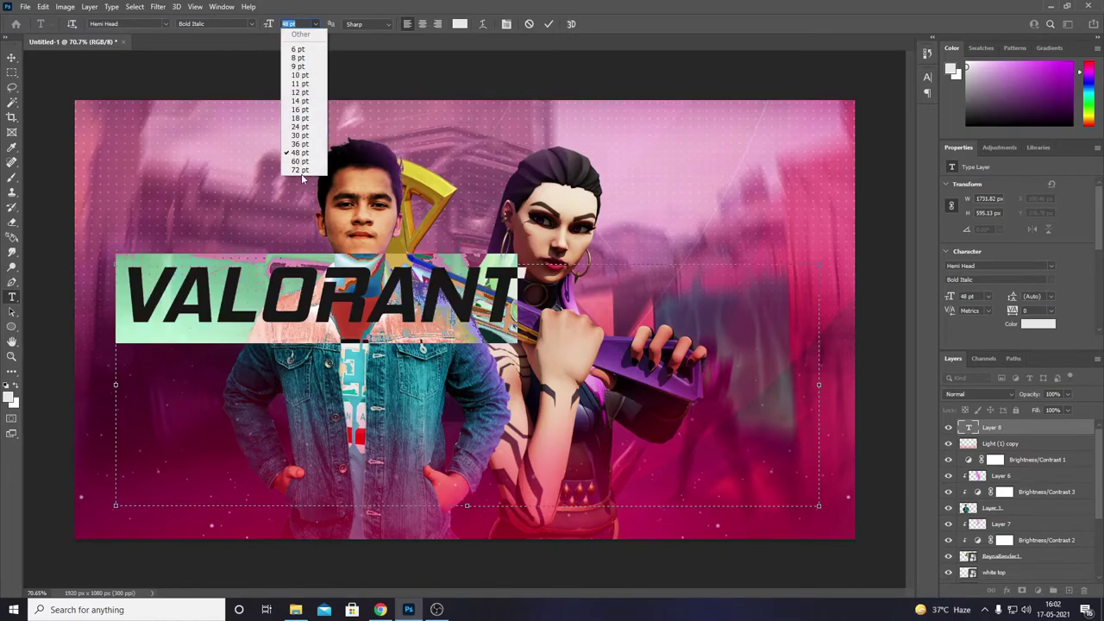
{"action": "left_click", "coordinate": [303, 131]}
{"action": "key", "text": "ctrl+Return"}
Step: Scale the VALORANT title across the bottom edge and duplicate its layer
{"action": "key", "text": "ctrl+t"}
{"action": "left_click_drag", "start_coordinate": [467, 259], "coordinate": [468, 363]}
{"action": "left_click_drag", "start_coordinate": [128, 354], "coordinate": [49, 345], "text": "alt"}
{"action": "left_click_drag", "start_coordinate": [431, 414], "coordinate": [463, 437]}
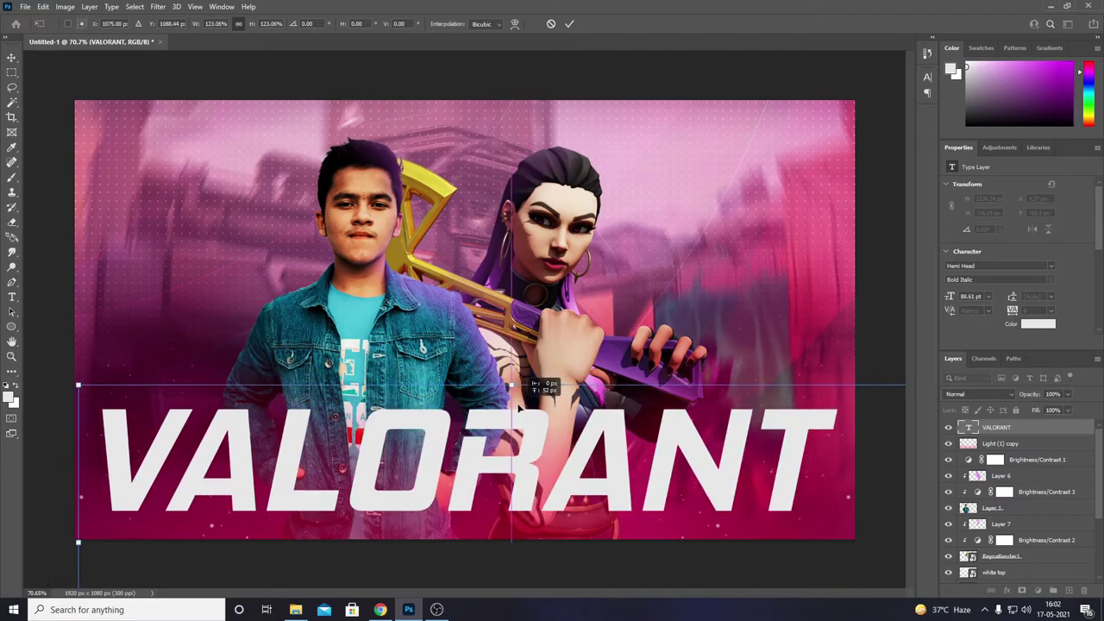
{"action": "key", "text": "Return"}
{"action": "key", "text": "ctrl+j"}
Step: Add a thin white (ffffff) outside Stroke effect to the VALORANT copy layer
{"action": "left_click", "coordinate": [1007, 589]}
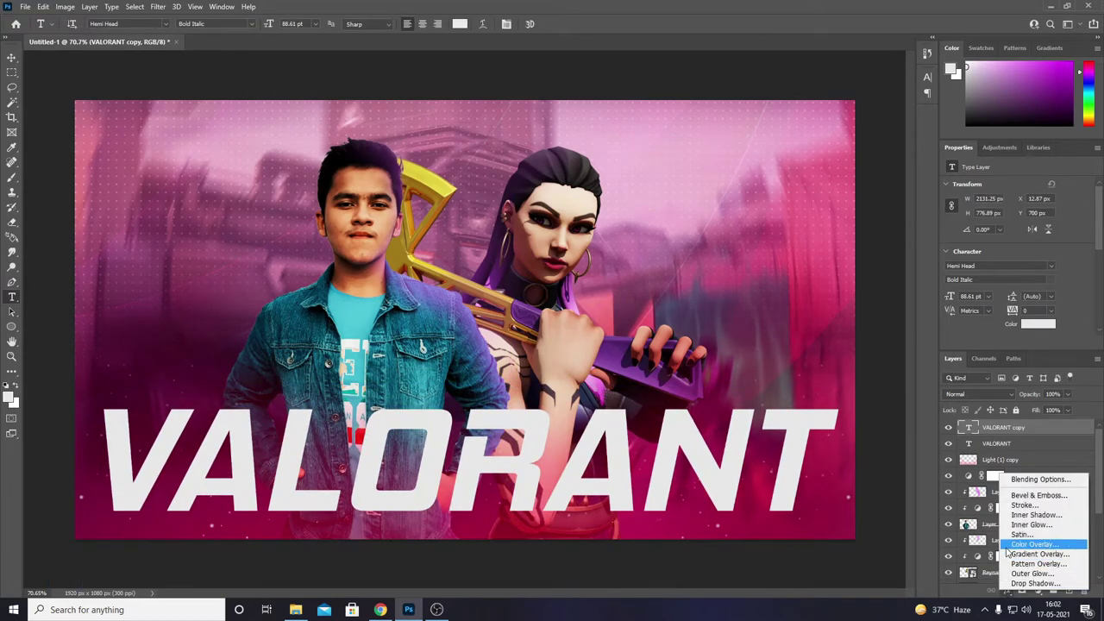
{"action": "left_click", "coordinate": [1027, 507]}
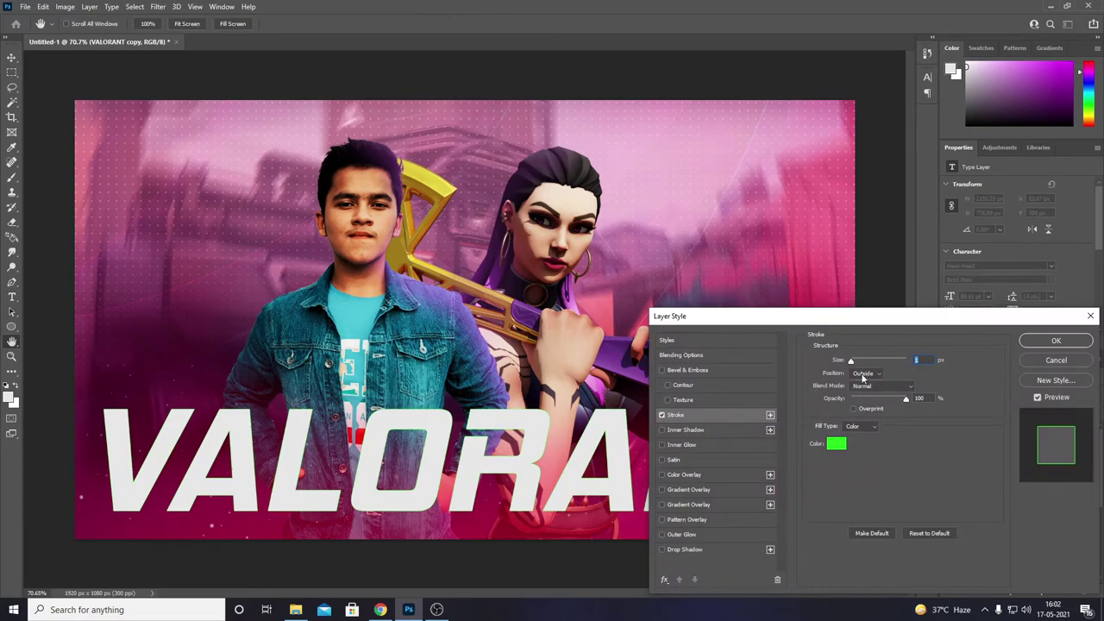
{"action": "left_click", "coordinate": [835, 443]}
{"action": "left_click", "coordinate": [529, 240]}
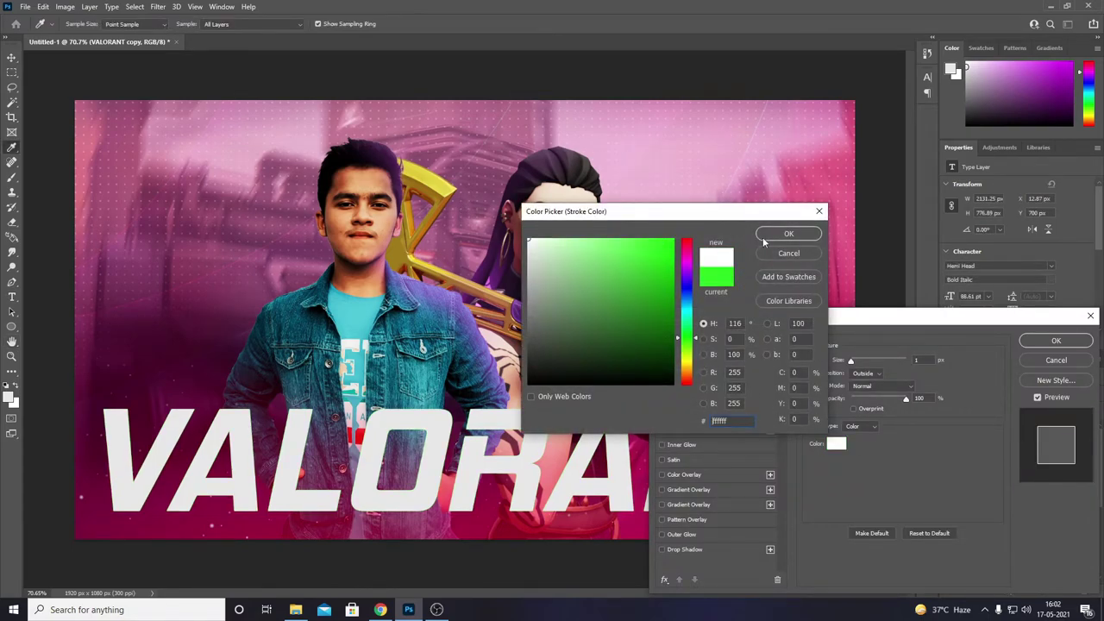
{"action": "left_click", "coordinate": [788, 233]}
{"action": "left_click_drag", "start_coordinate": [850, 361], "coordinate": [852, 364]}
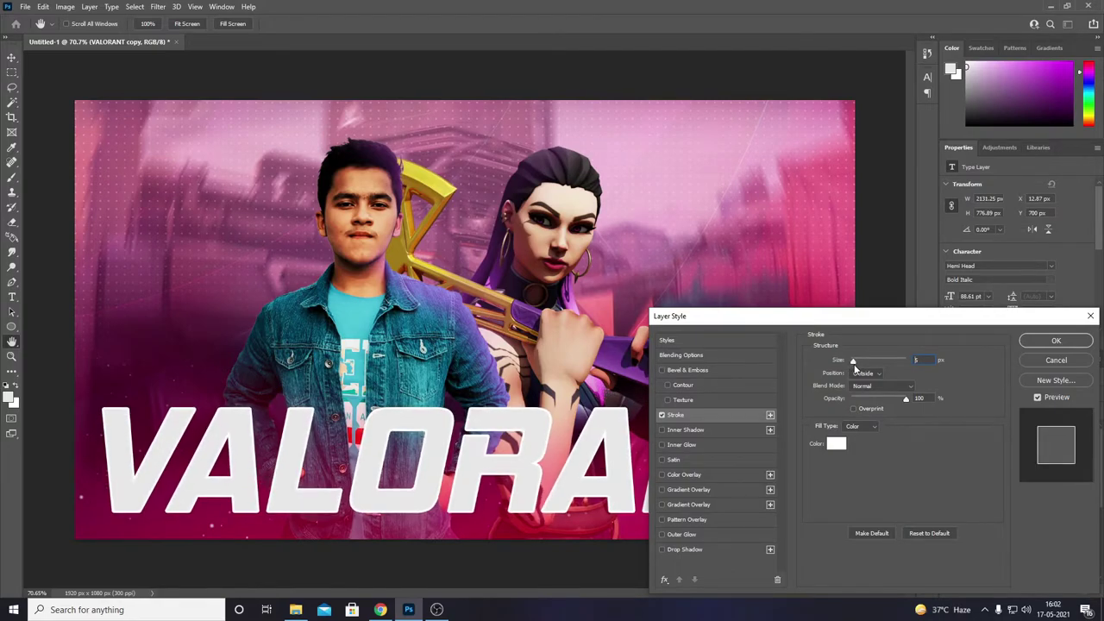
{"action": "left_click", "coordinate": [1056, 343]}
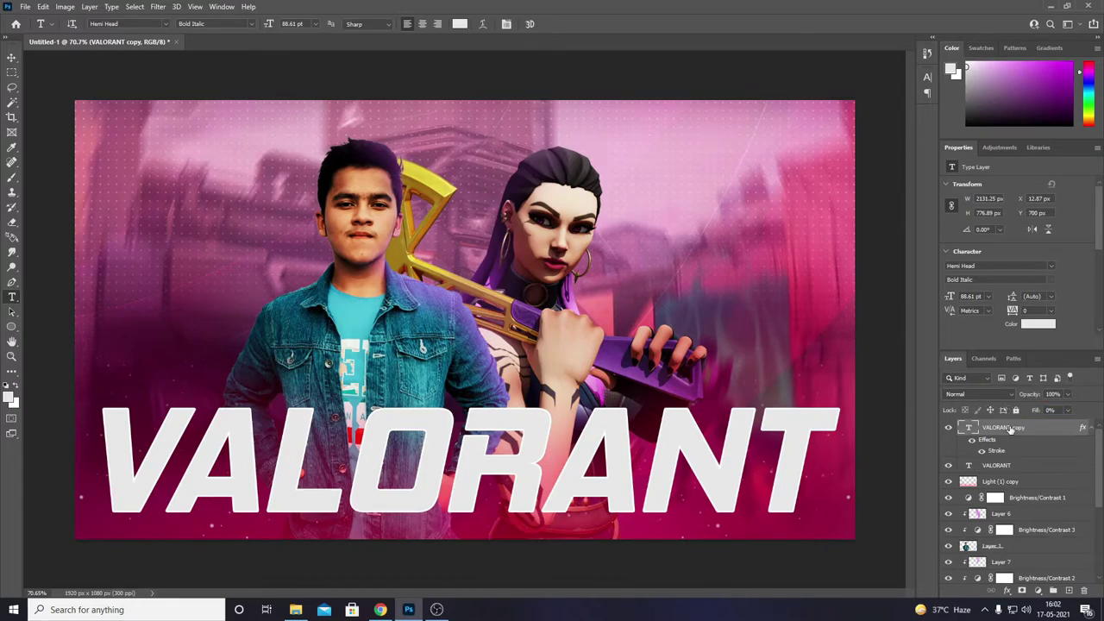
Step: Enlarge the outlined VALORANT copy, move it beneath the title, and offset it down
{"action": "key", "text": "ctrl+t"}
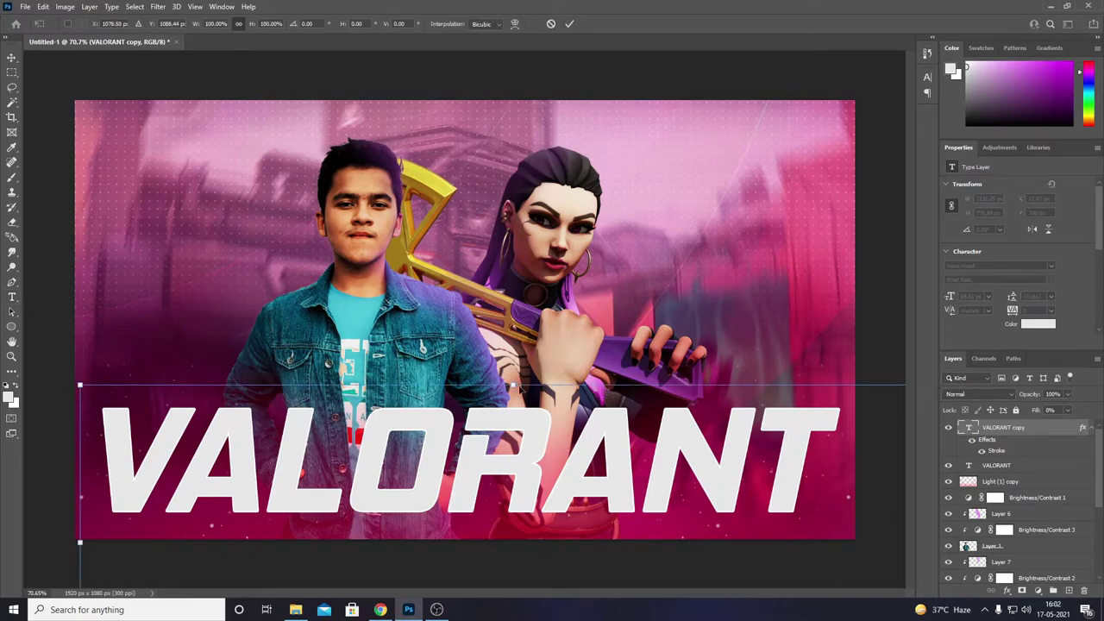
{"action": "left_click_drag", "start_coordinate": [514, 385], "coordinate": [512, 369]}
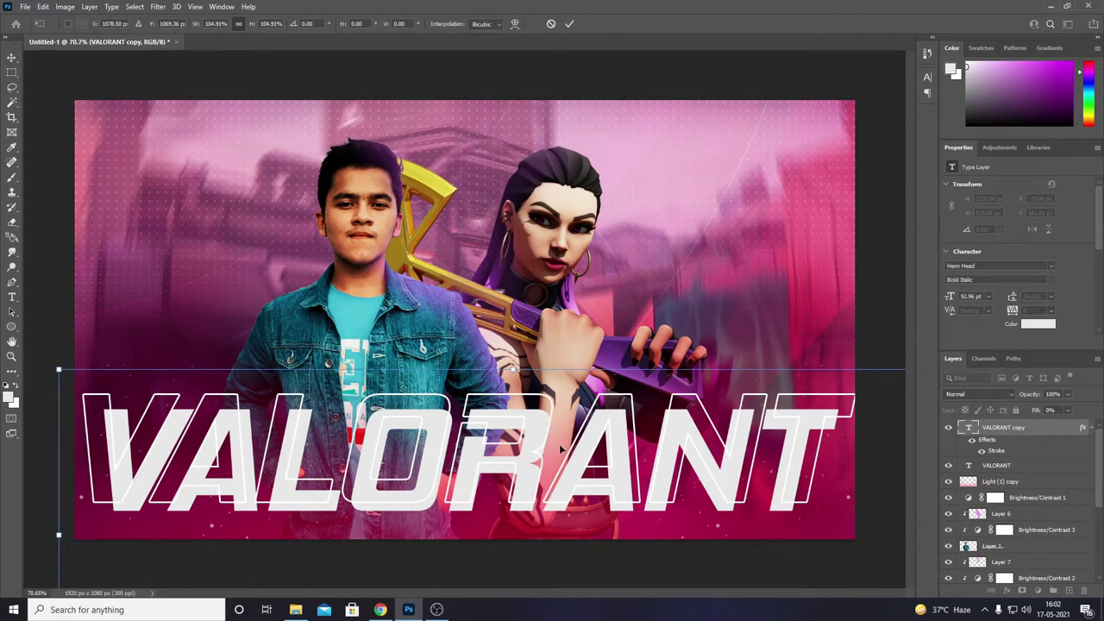
{"action": "left_click_drag", "start_coordinate": [561, 448], "coordinate": [572, 457]}
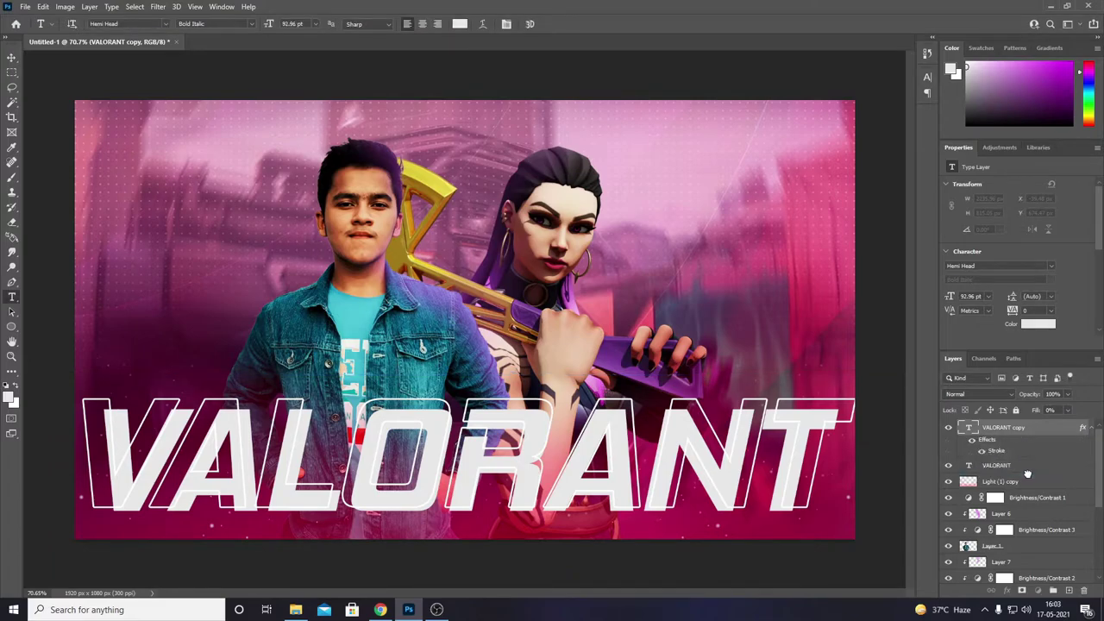
{"action": "left_click_drag", "start_coordinate": [1034, 433], "coordinate": [1000, 475]}
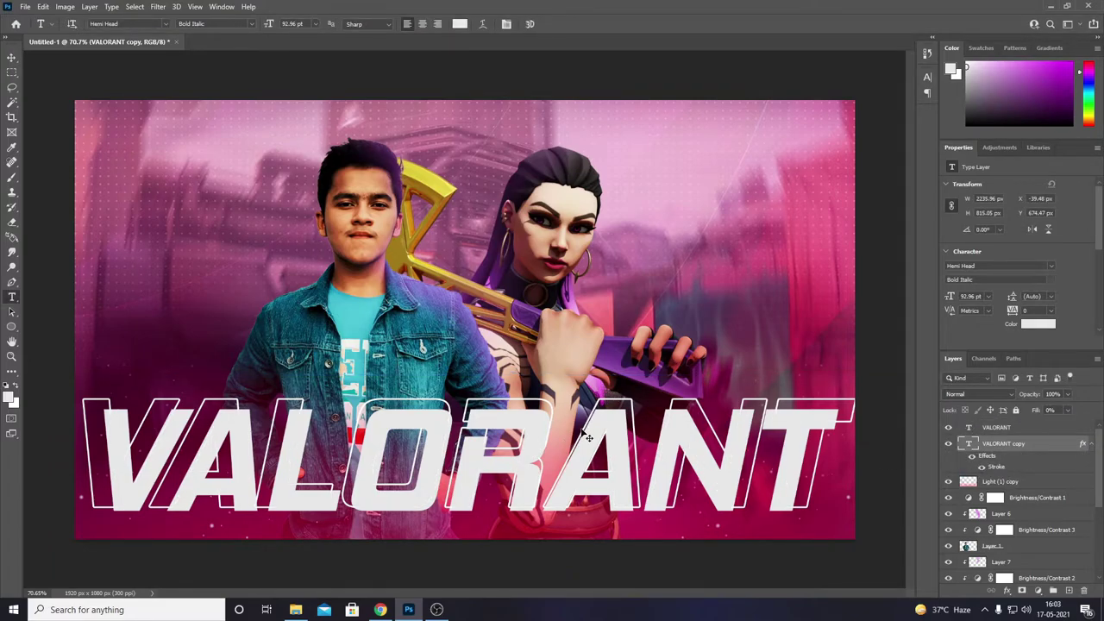
{"action": "key", "text": "ctrl+t"}
{"action": "left_click_drag", "start_coordinate": [556, 459], "coordinate": [560, 457]}
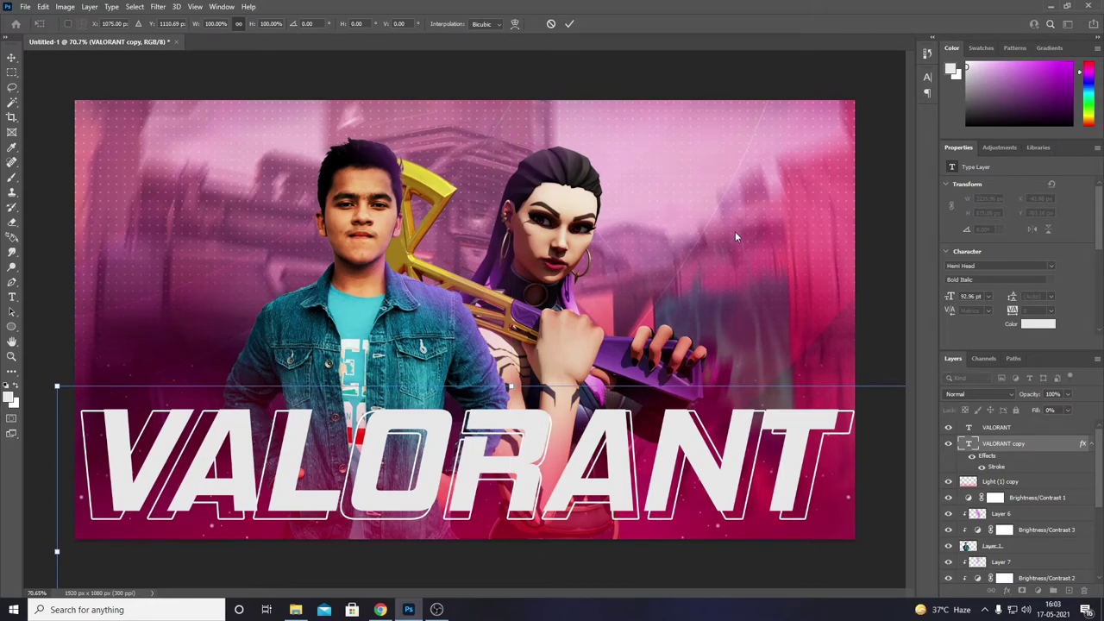
{"action": "key", "text": "Return"}
Step: Convert the VALORANT title to a smart object and add an Outer Glow
{"action": "right_click", "coordinate": [1021, 431]}
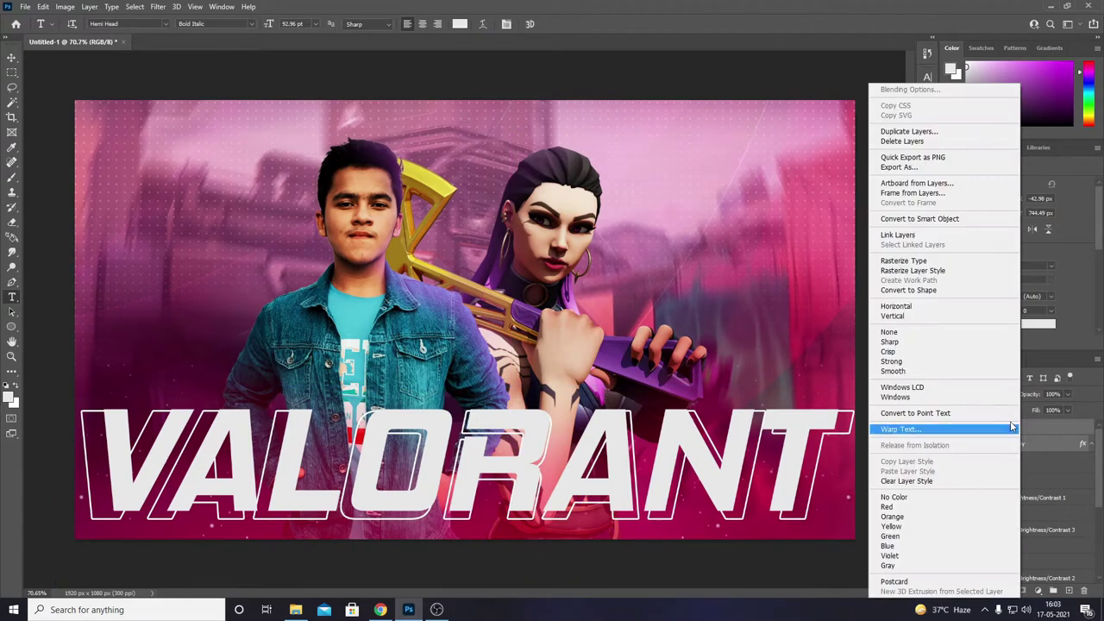
{"action": "left_click", "coordinate": [949, 219]}
{"action": "key", "text": "ctrl+t"}
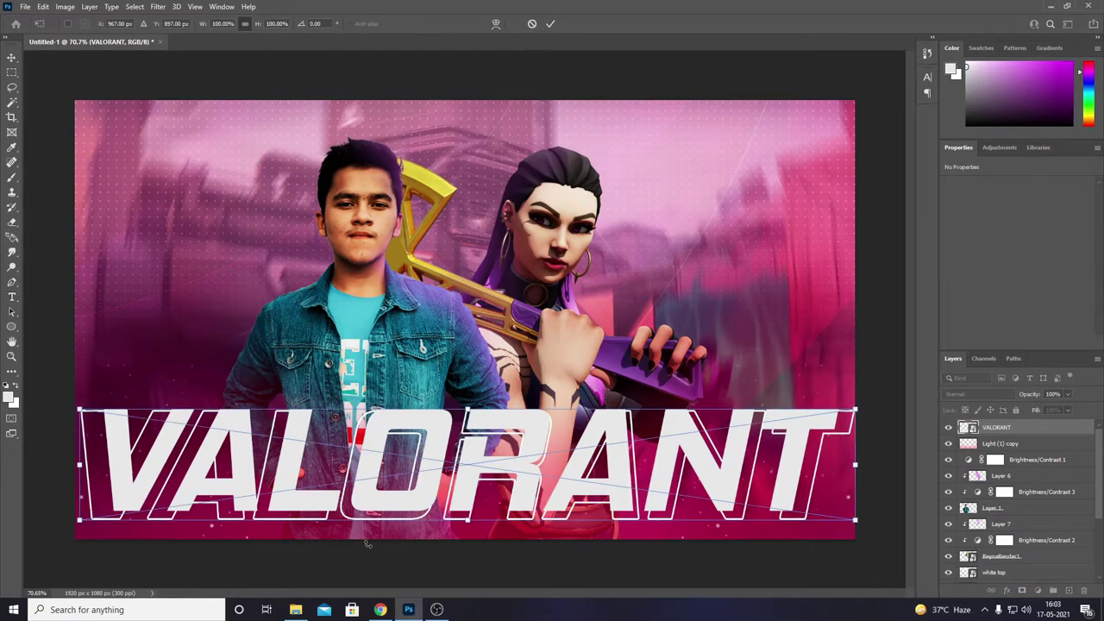
{"action": "key", "text": "Return"}
{"action": "scroll", "coordinate": [1020, 506], "scroll_direction": "down", "scroll_amount": 2}
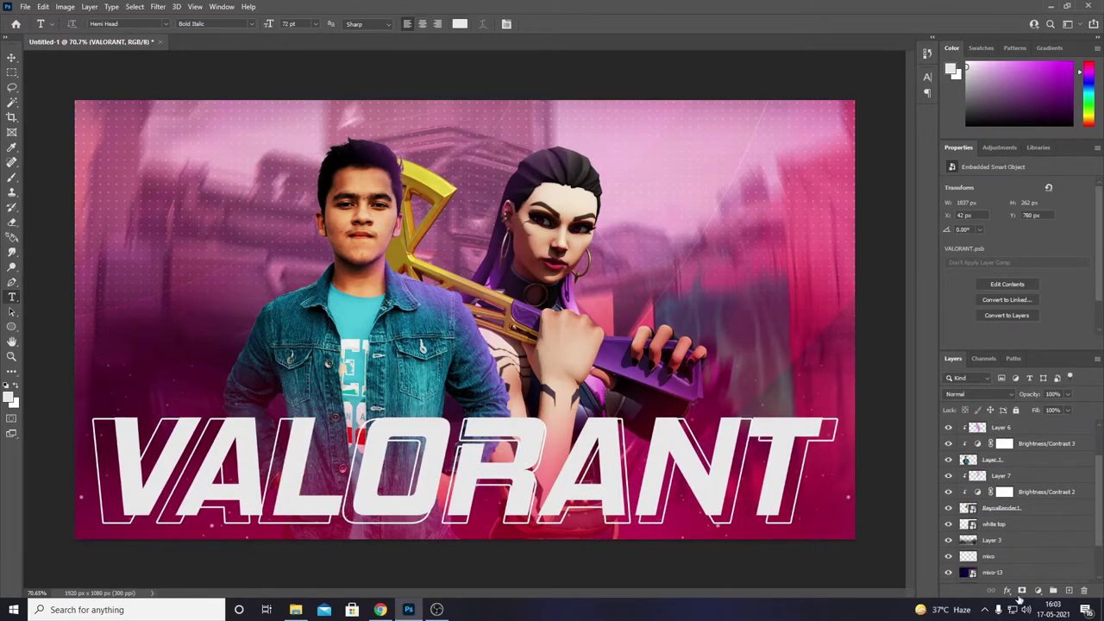
{"action": "left_click", "coordinate": [1006, 590]}
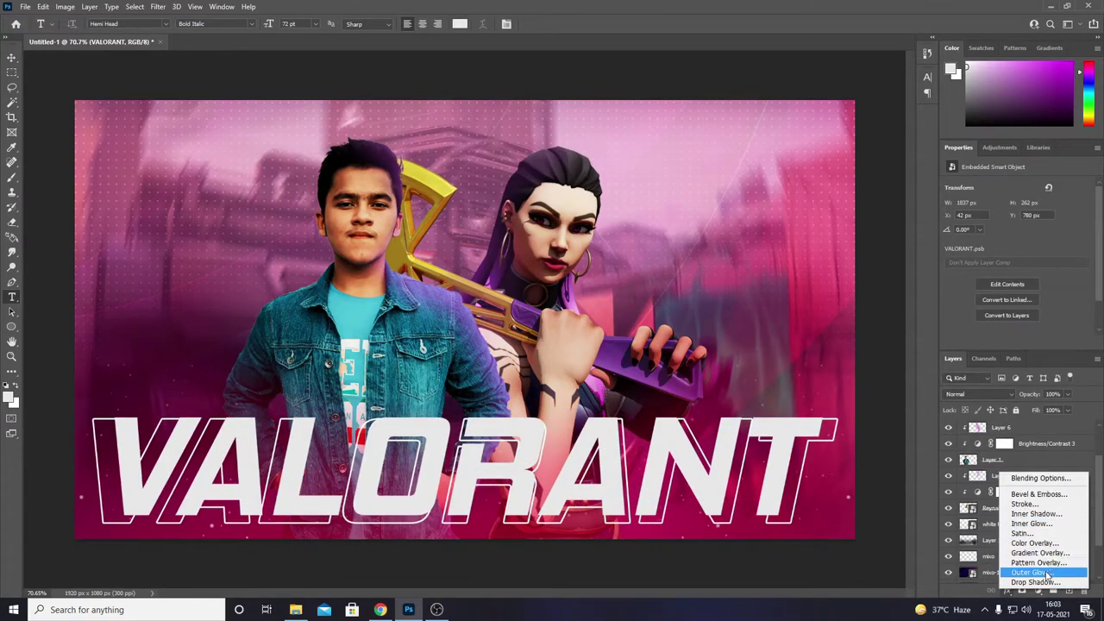
{"action": "left_click", "coordinate": [1046, 574]}
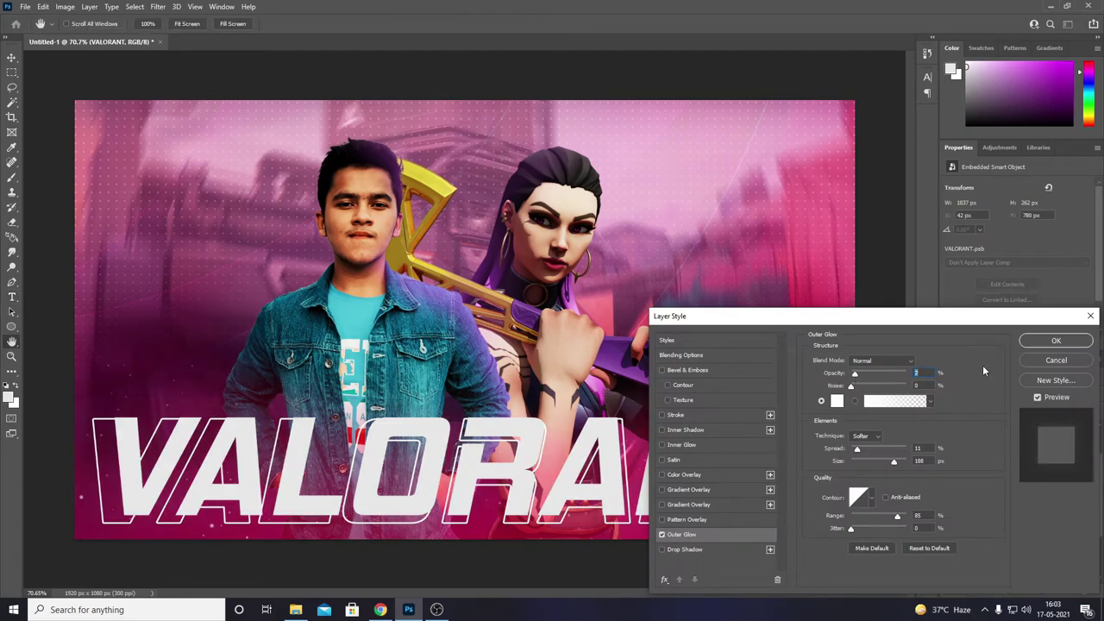
{"action": "left_click", "coordinate": [1056, 340]}
{"action": "key", "text": "t"}
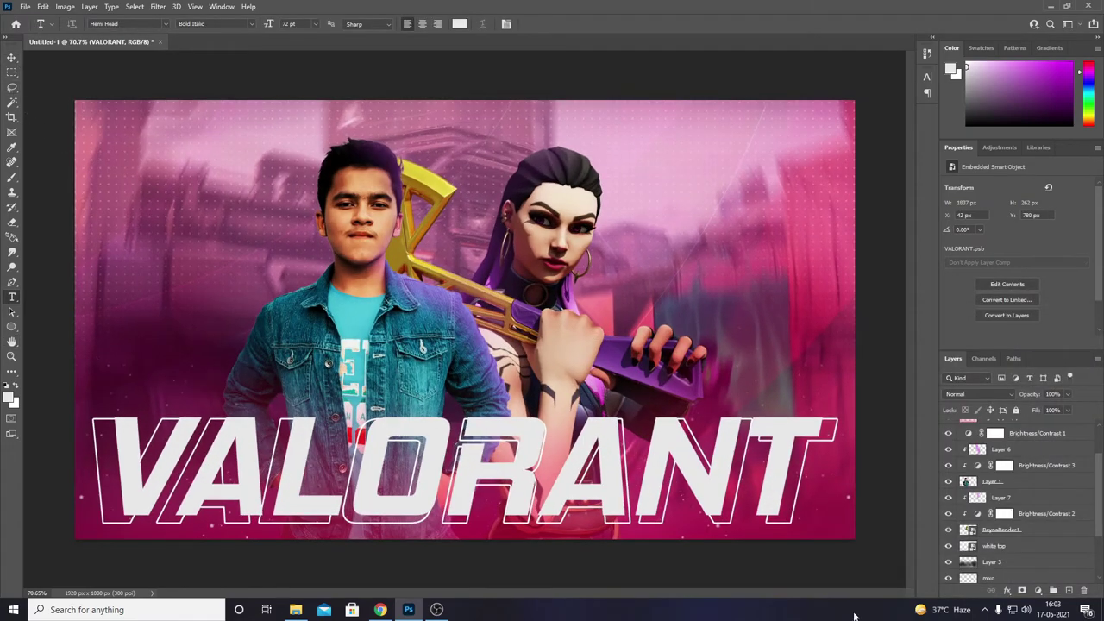
Step: Open the mixo-1 lightning image from Graphics pack's Lighting folder
{"action": "left_click", "coordinate": [294, 610]}
{"action": "key", "text": "alt+Up"}
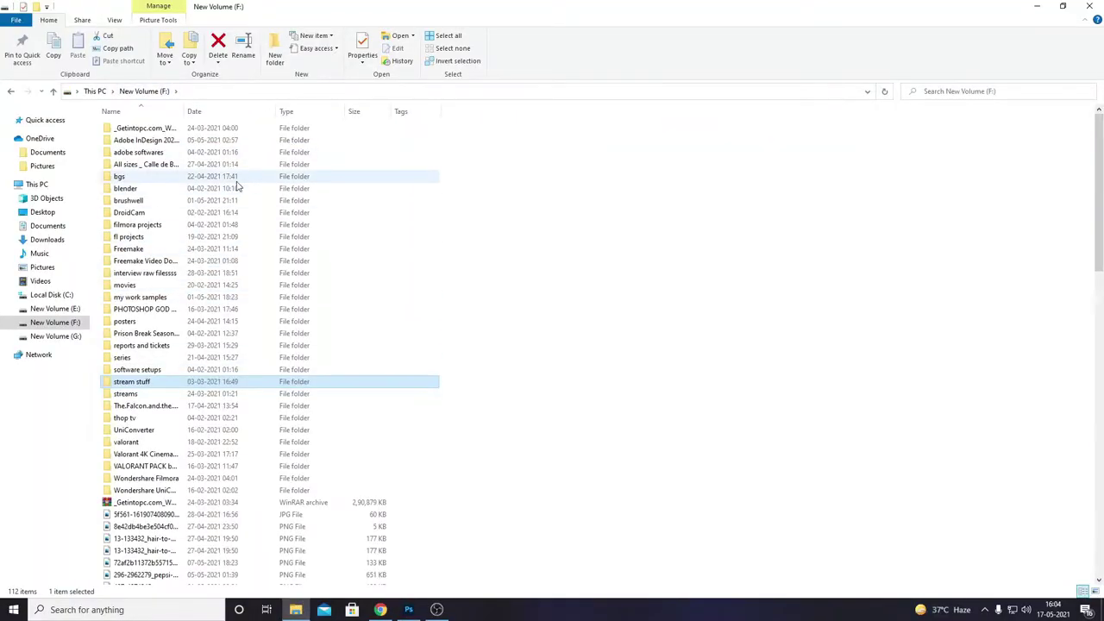
{"action": "double_click", "coordinate": [142, 309]}
{"action": "double_click", "coordinate": [146, 249]}
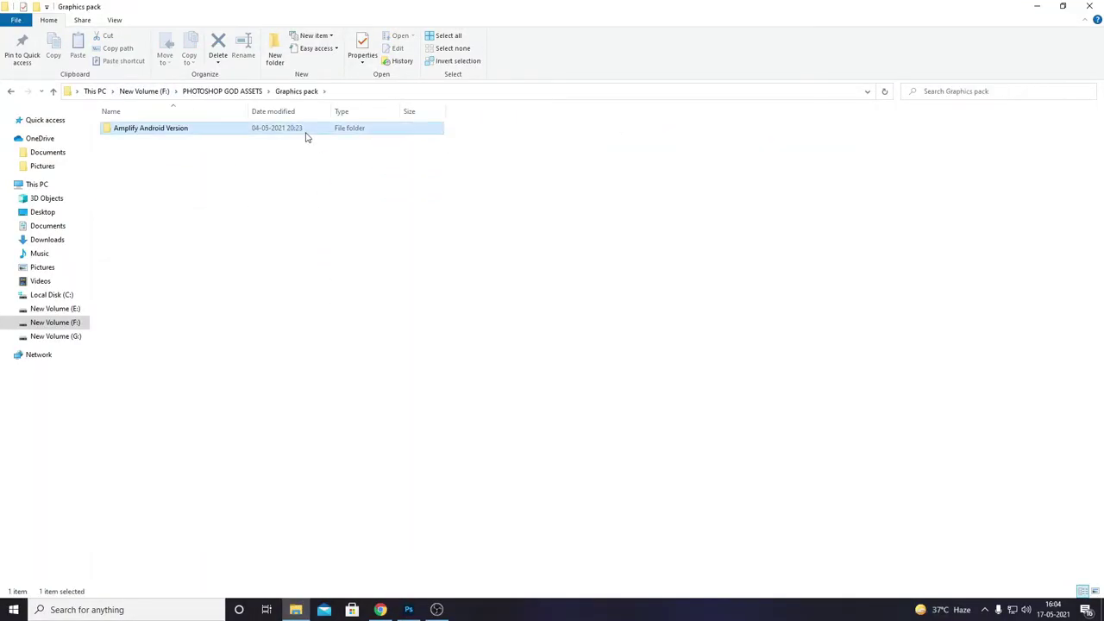
{"action": "double_click", "coordinate": [306, 137]}
{"action": "double_click", "coordinate": [259, 216]}
{"action": "double_click", "coordinate": [195, 141]}
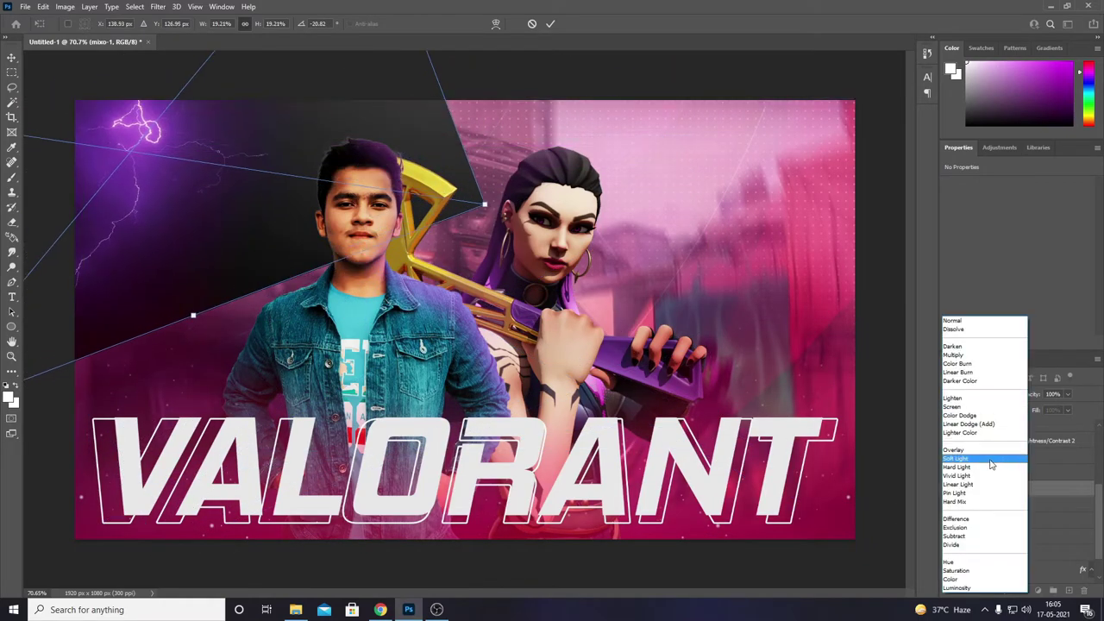
Step: Screen-blend the lightning and place a smaller rotated copy at the upper right
{"action": "left_click", "coordinate": [952, 406]}
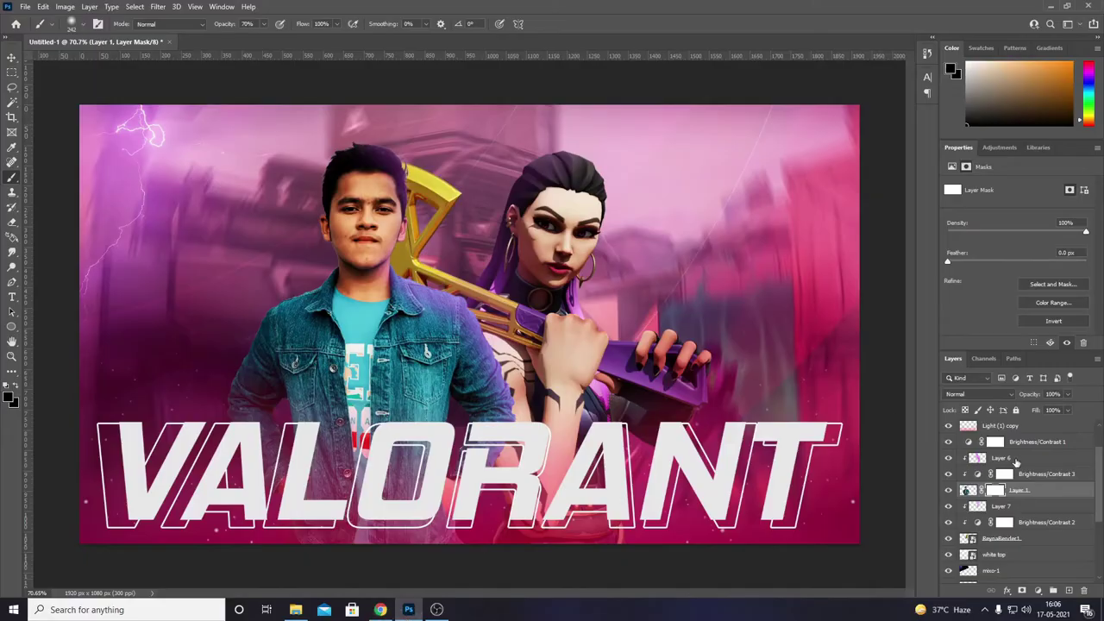
{"action": "key", "text": "ctrl+t"}
{"action": "mouse_move", "coordinate": [591, 349]}
{"action": "left_mouse_down"}
{"action": "mouse_move", "coordinate": [276, 439]}
{"action": "mouse_move", "coordinate": [810, 397]}
{"action": "left_mouse_up"}
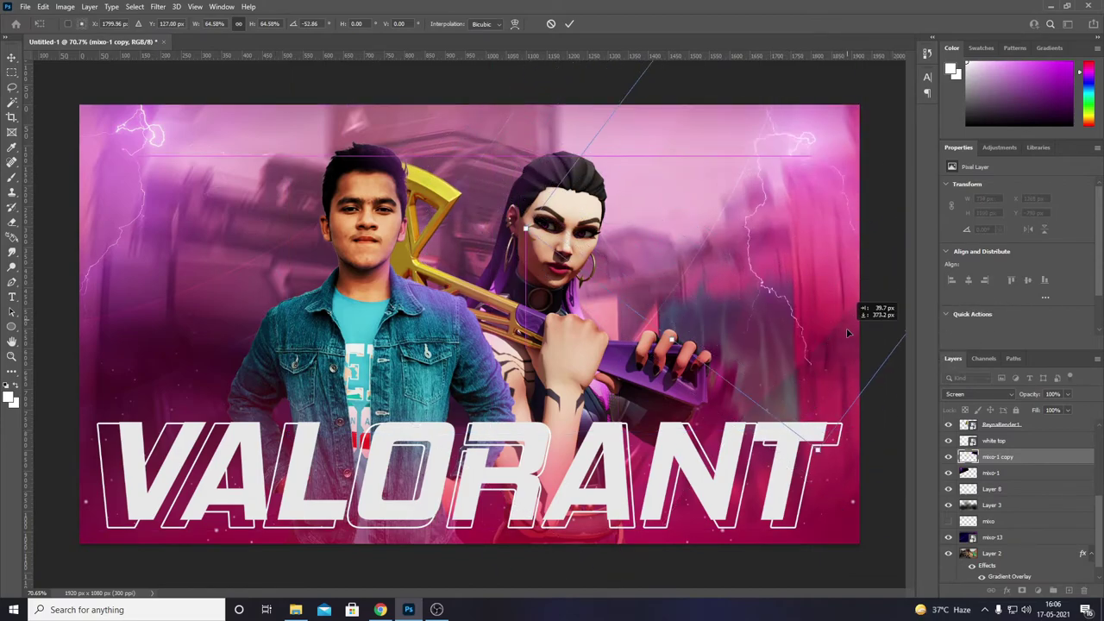
{"action": "left_click_drag", "start_coordinate": [846, 328], "coordinate": [788, 384]}
{"action": "key", "text": "Return"}
Step: Lower the opacity of the mixo-1 lightning layer
{"action": "key", "text": "b"}
{"action": "scroll", "coordinate": [470, 325], "scroll_direction": "down", "scroll_amount": 2}
{"action": "left_click", "coordinate": [992, 472]}
{"action": "left_click", "coordinate": [1031, 393]}
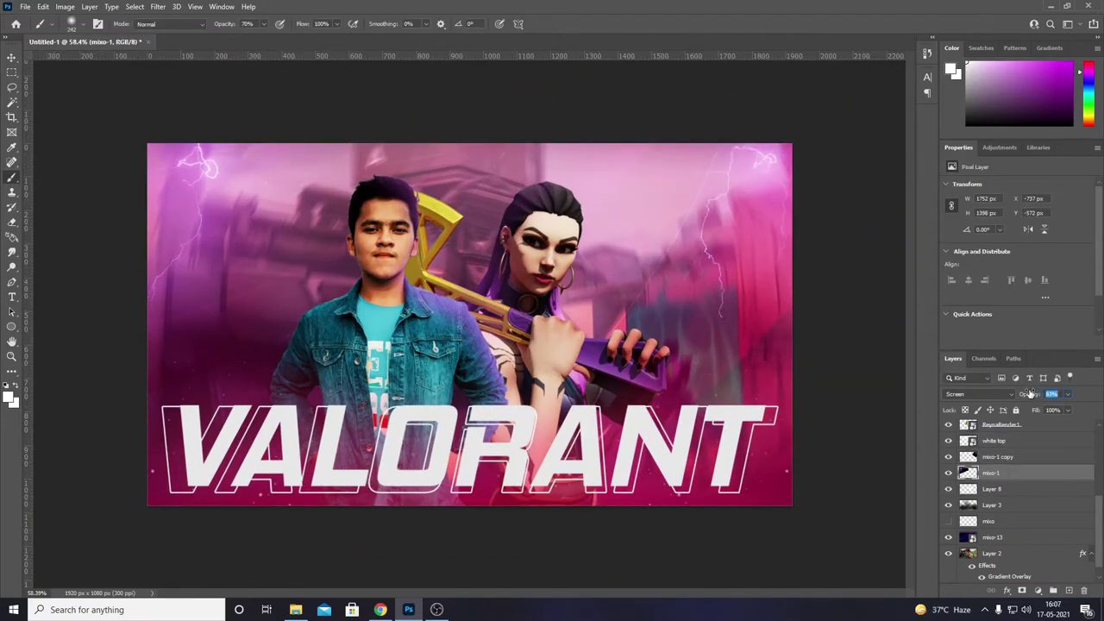
{"action": "key", "text": "ctrl+0"}
Step: Group all layers from Layer 6 up to the VALORANT title into Group 1 and stamp a merged copy above
{"action": "key", "text": "v"}
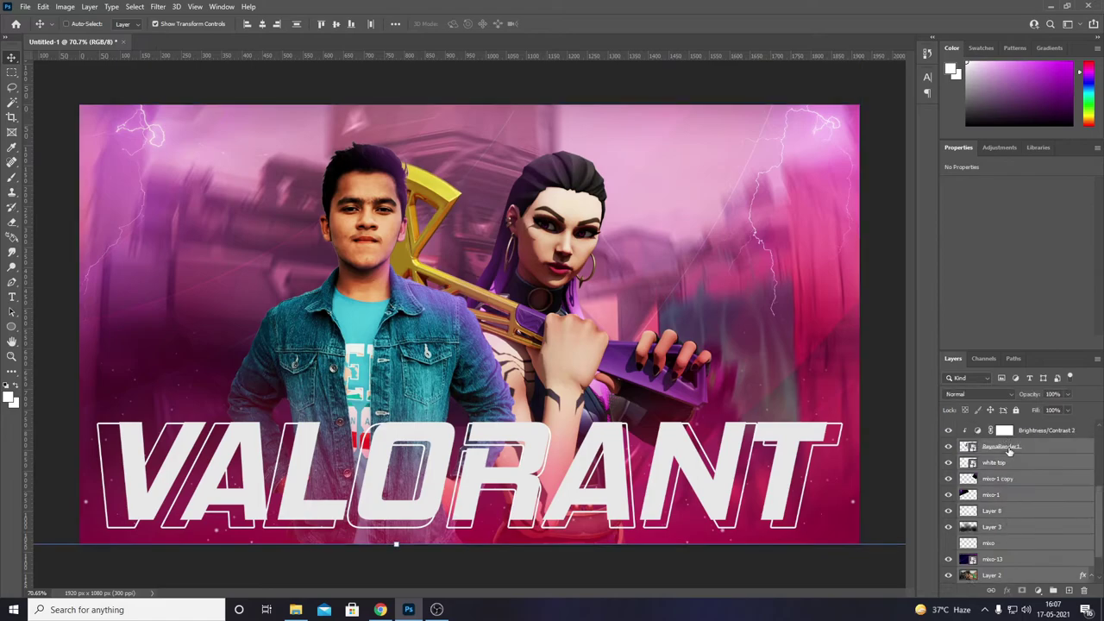
{"action": "scroll", "coordinate": [1026, 509], "scroll_direction": "up", "scroll_amount": 3}
{"action": "left_click", "coordinate": [1024, 448]}
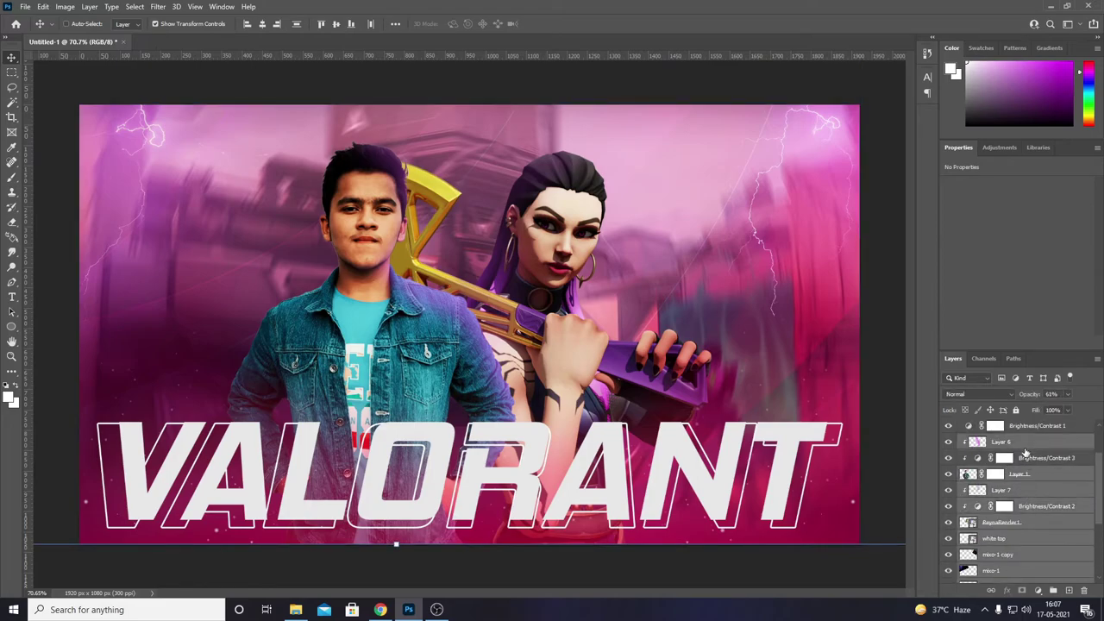
{"action": "left_click", "coordinate": [1024, 457]}
{"action": "scroll", "coordinate": [1023, 449], "scroll_direction": "up", "scroll_amount": 3}
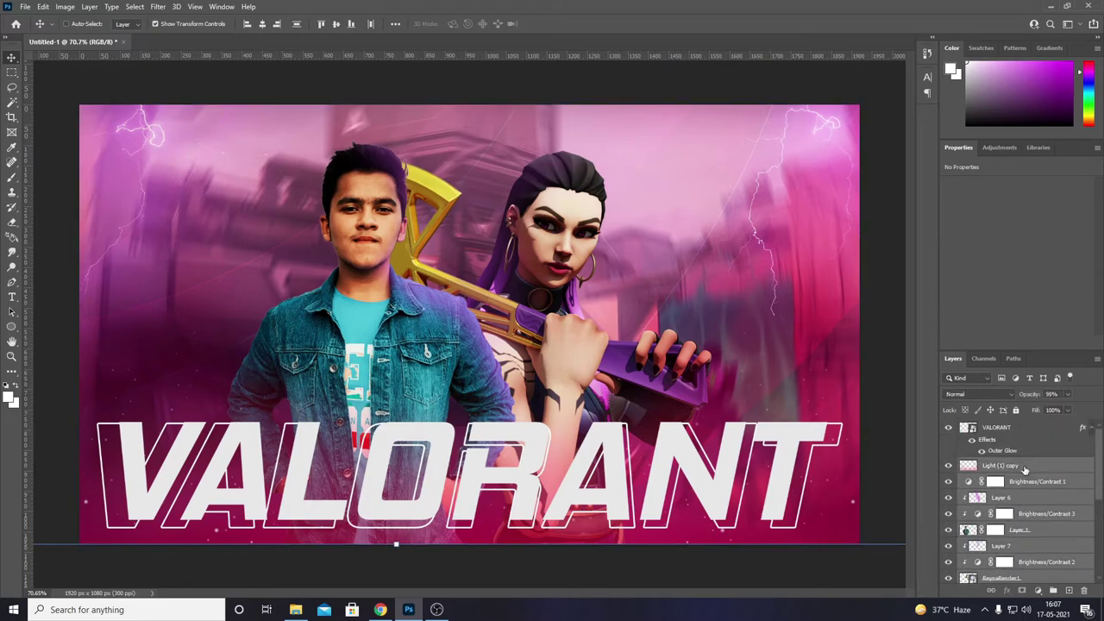
{"action": "left_click", "coordinate": [1027, 429]}
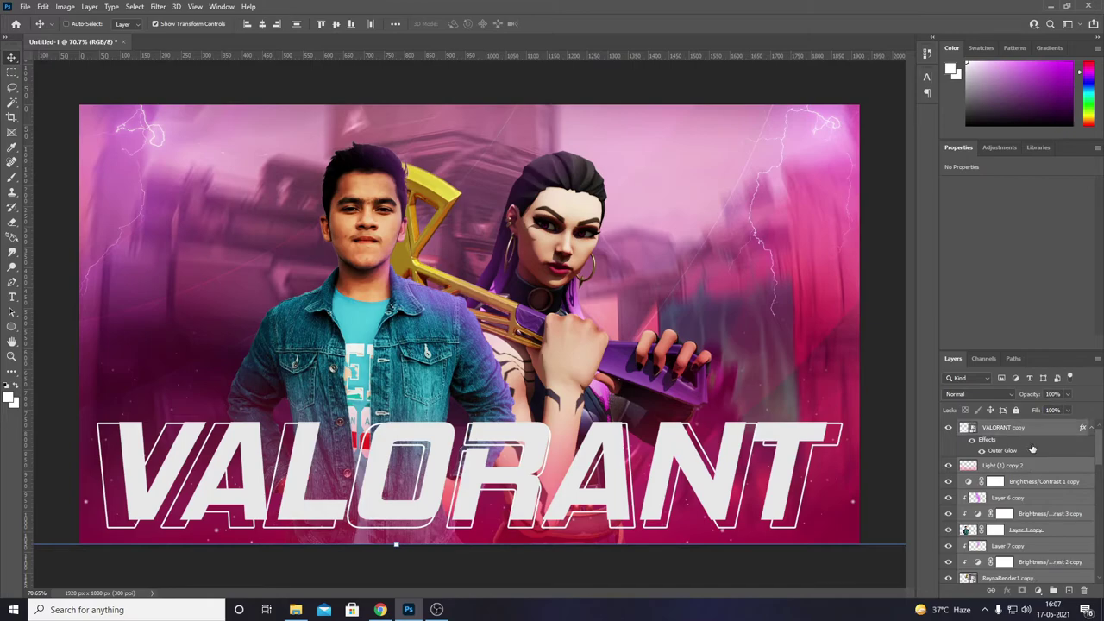
{"action": "key", "text": "ctrl+g"}
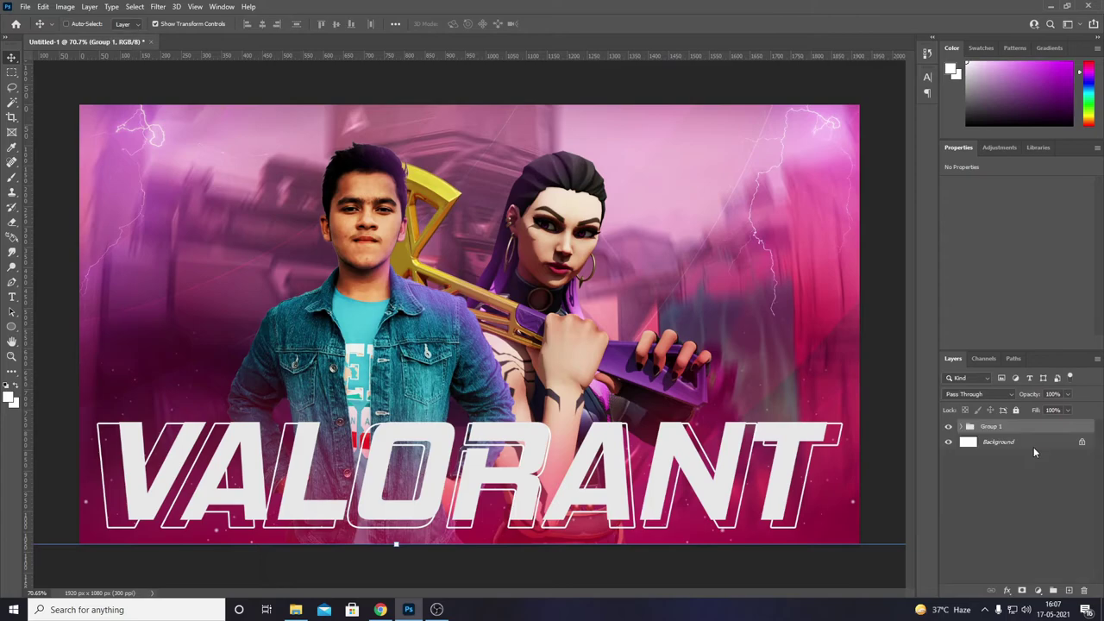
{"action": "key", "text": "ctrl+j"}
{"action": "key", "text": "ctrl+e"}
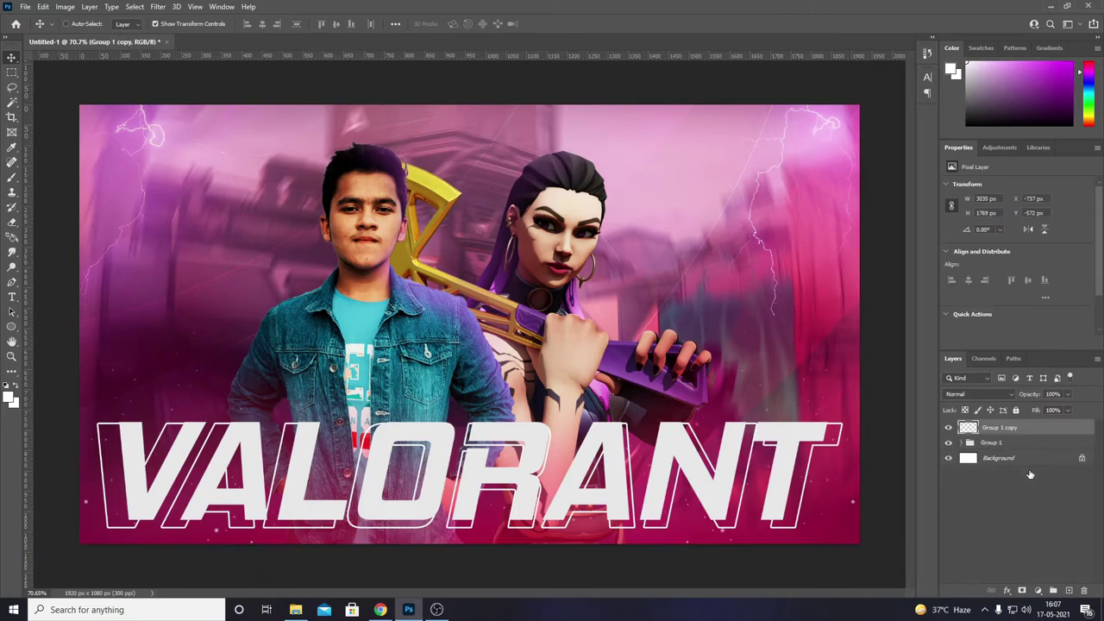
Step: Open the Camera Raw Filter on the merged Group 1 copy in full-screen view
{"action": "left_click", "coordinate": [157, 6]}
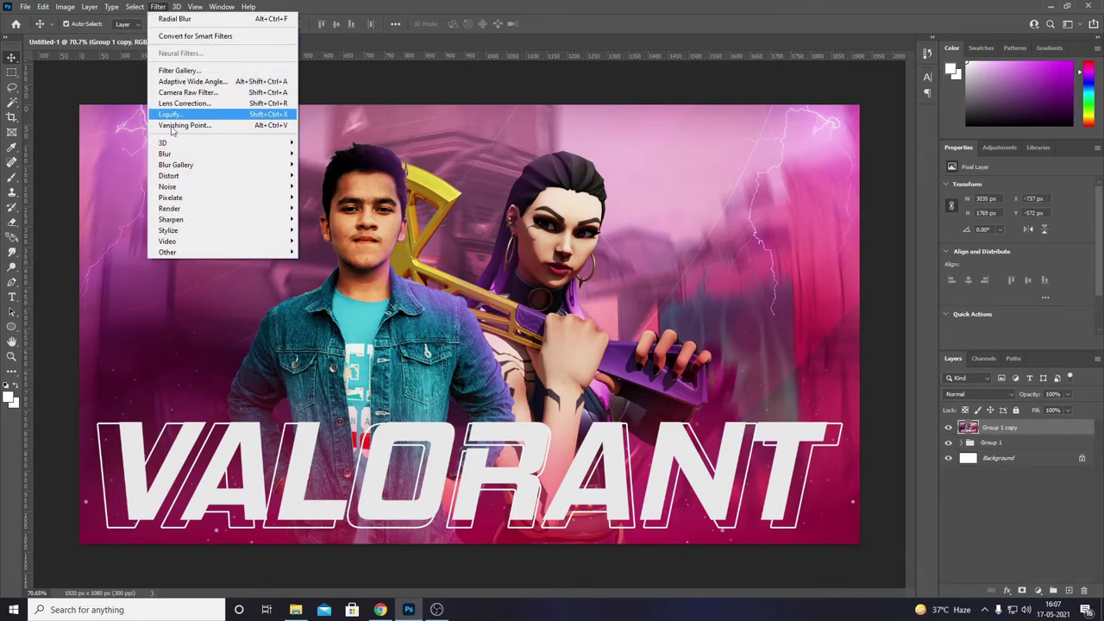
{"action": "left_click", "coordinate": [218, 95]}
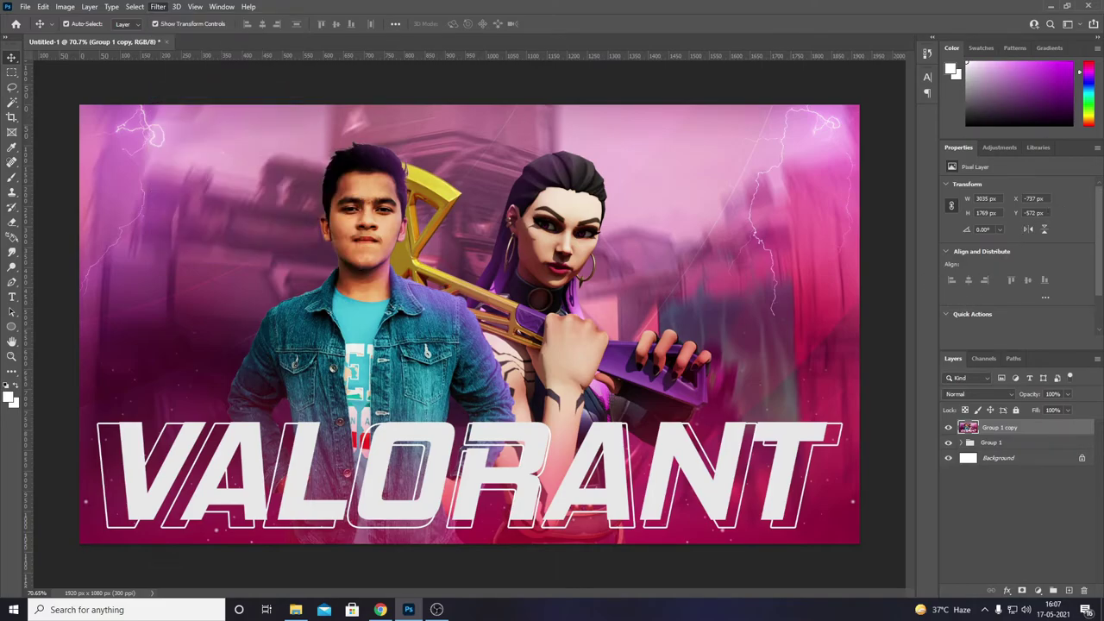
{"action": "scroll", "coordinate": [518, 231], "scroll_direction": "up", "scroll_amount": 5}
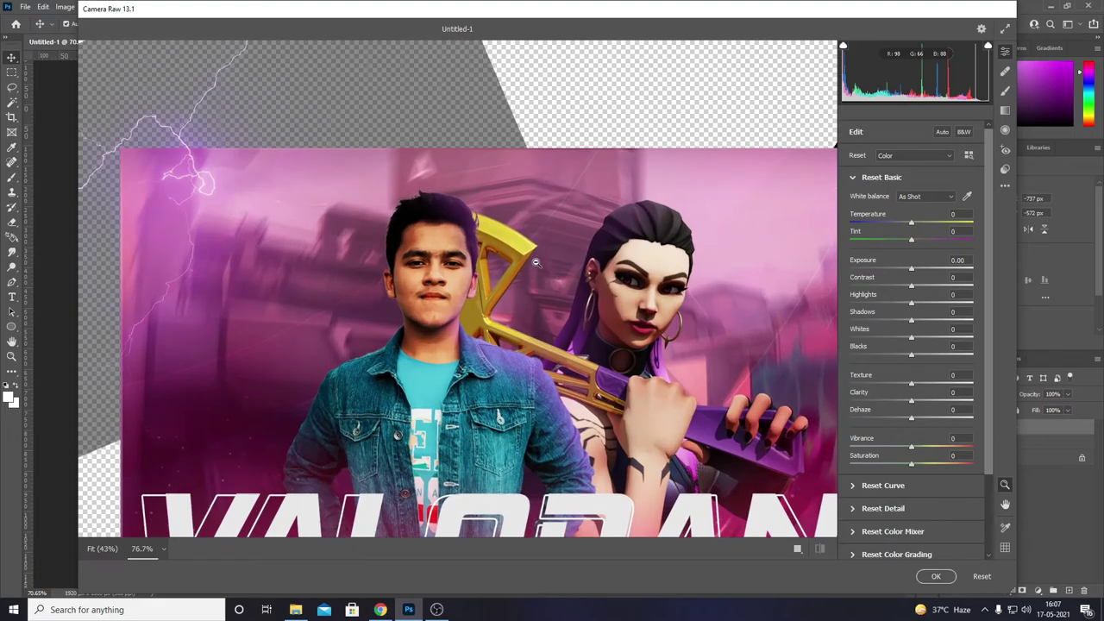
{"action": "scroll", "coordinate": [535, 293], "scroll_direction": "down", "scroll_amount": 3}
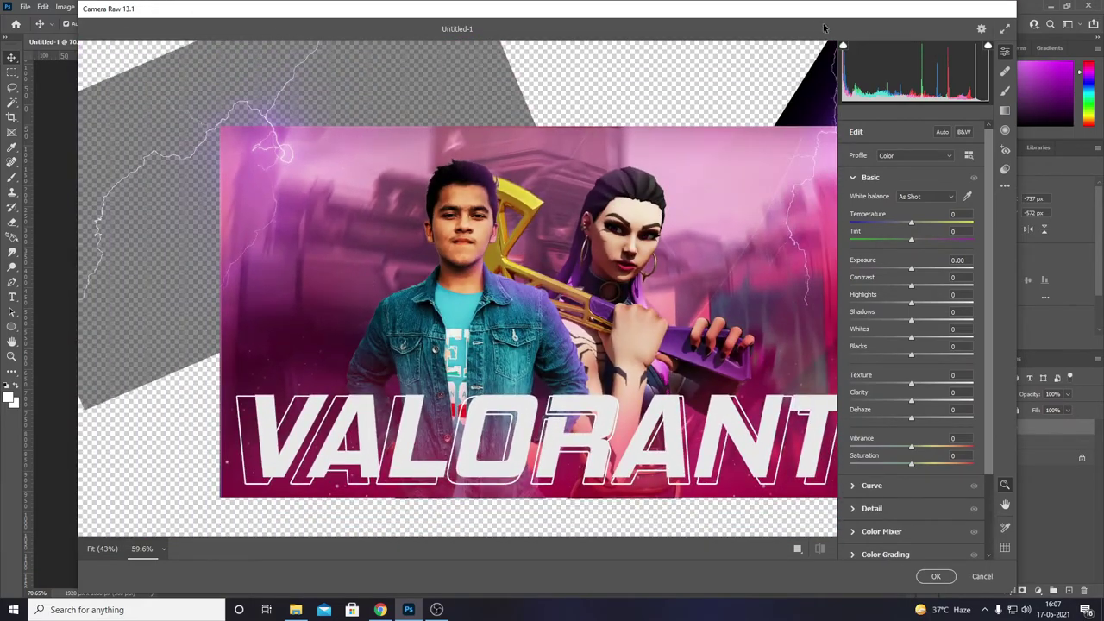
{"action": "left_click", "coordinate": [1004, 29]}
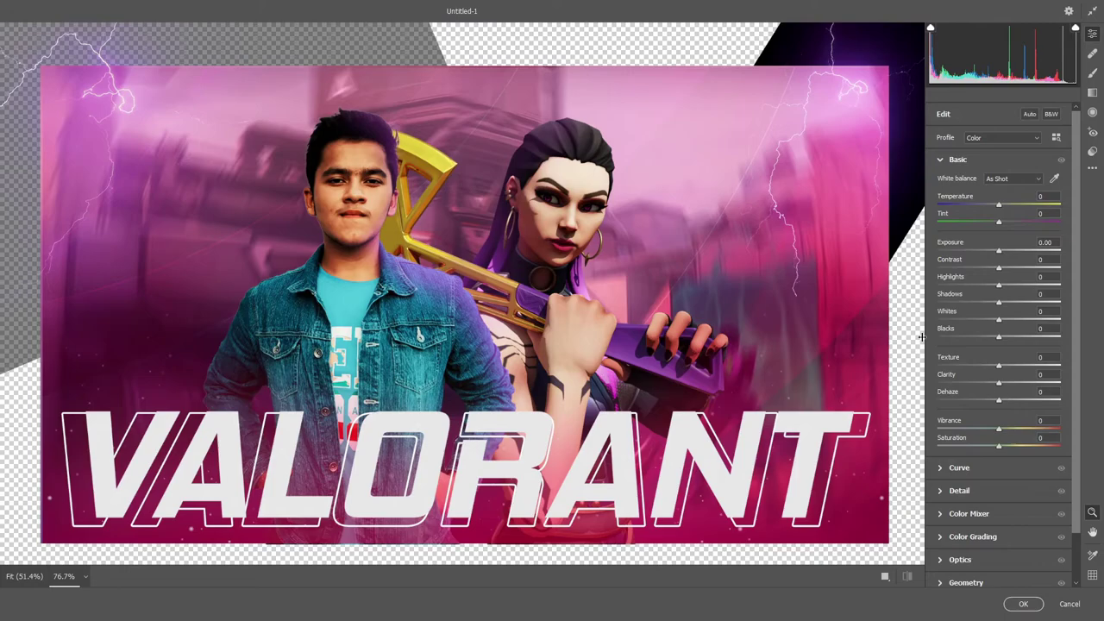
Step: Set Exposure +0.35, Contrast +10, Highlights +5, Shadows -6, Whites +1 and Blacks -2
{"action": "left_click", "coordinate": [1002, 253]}
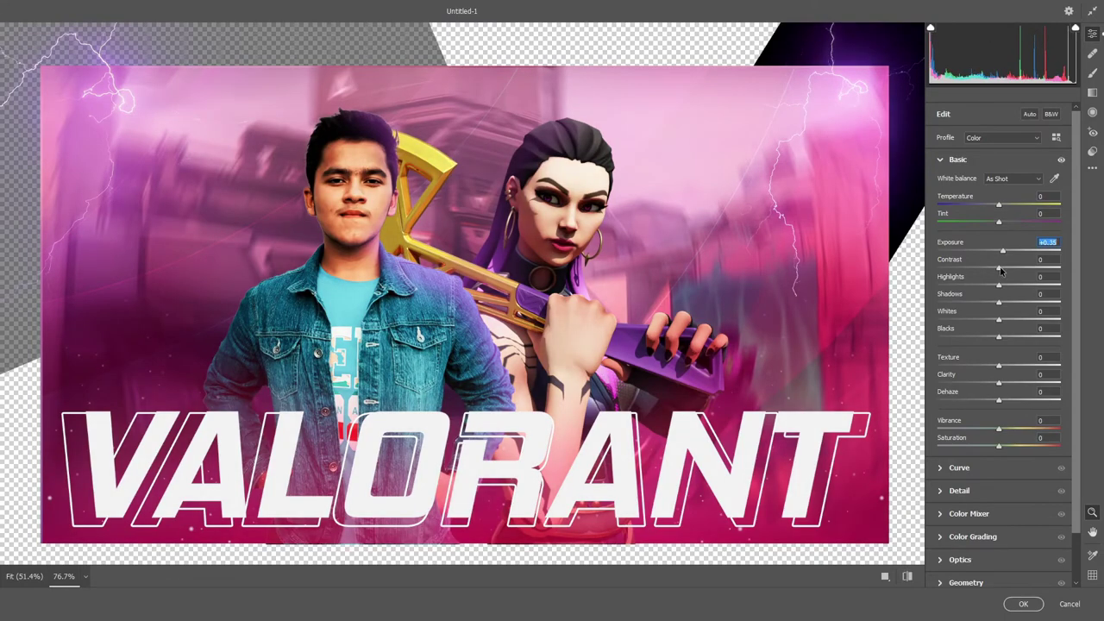
{"action": "left_click", "coordinate": [1004, 267]}
{"action": "left_click", "coordinate": [1002, 301]}
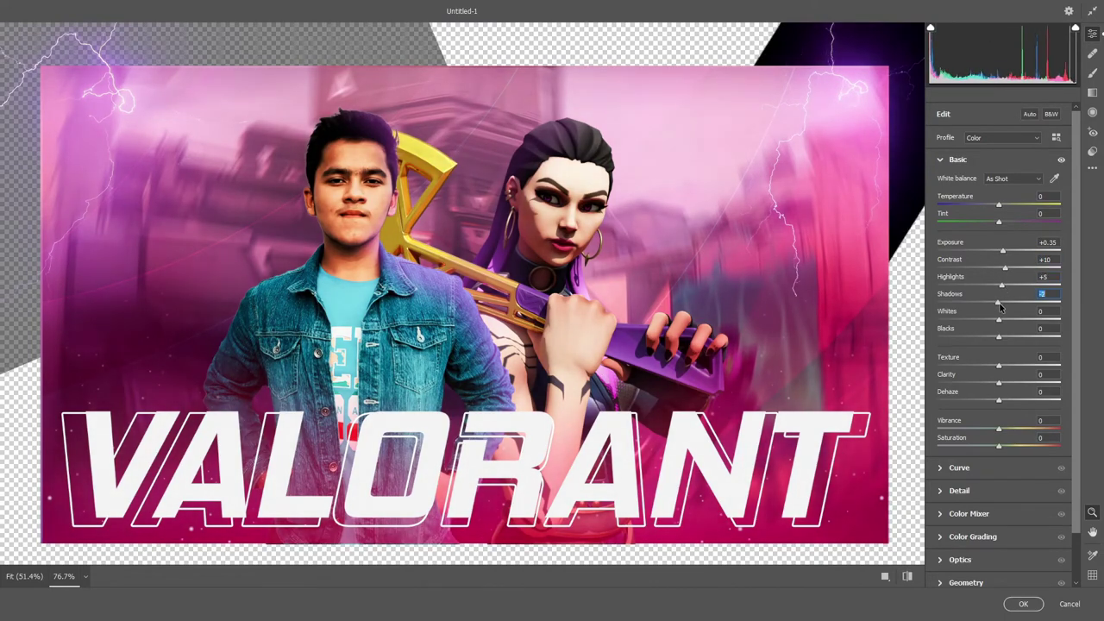
{"action": "left_click", "coordinate": [1000, 319]}
Step: Add Texture +7, Clarity +3, Dehaze +3, and Vibrance and Saturation around +10
{"action": "left_click", "coordinate": [999, 381]}
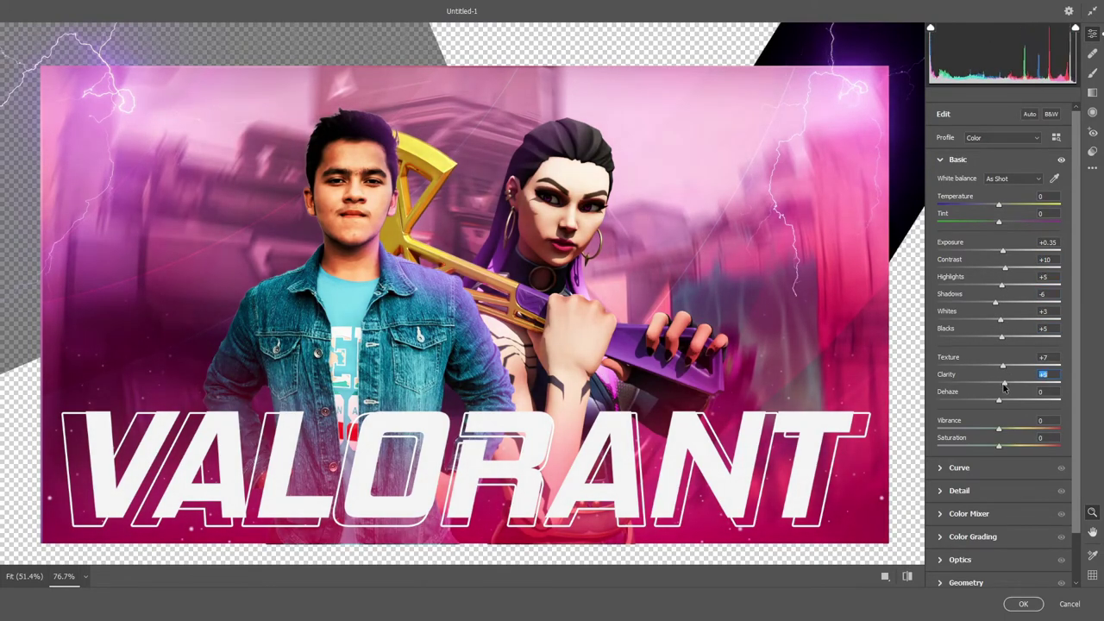
{"action": "left_click", "coordinate": [994, 338]}
{"action": "left_click", "coordinate": [1005, 382]}
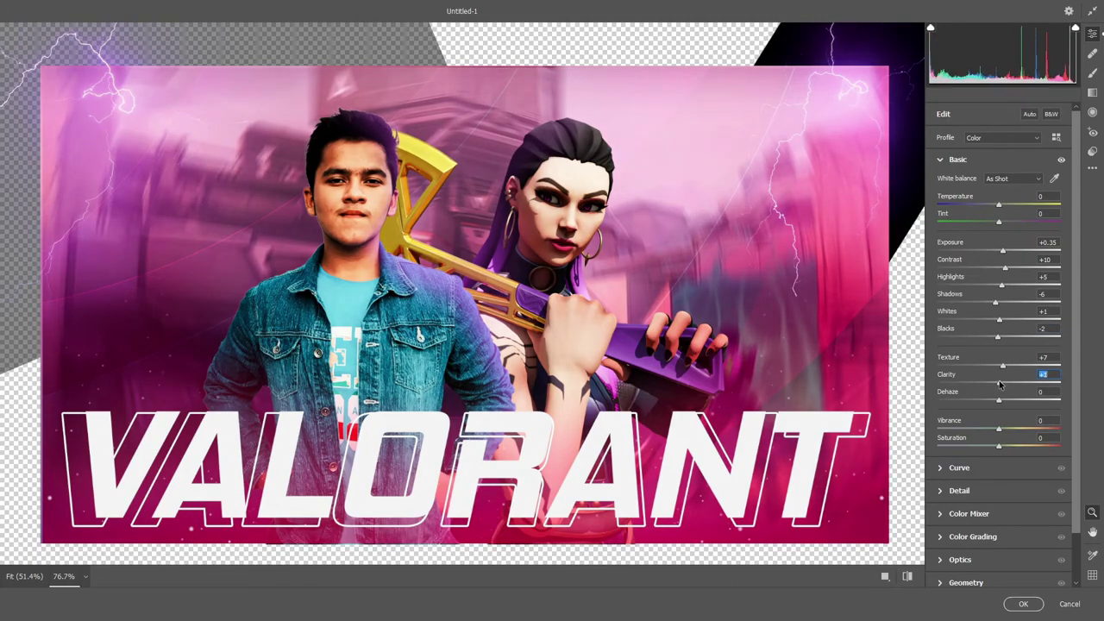
{"action": "left_click", "coordinate": [1000, 399]}
{"action": "left_click", "coordinate": [1004, 445]}
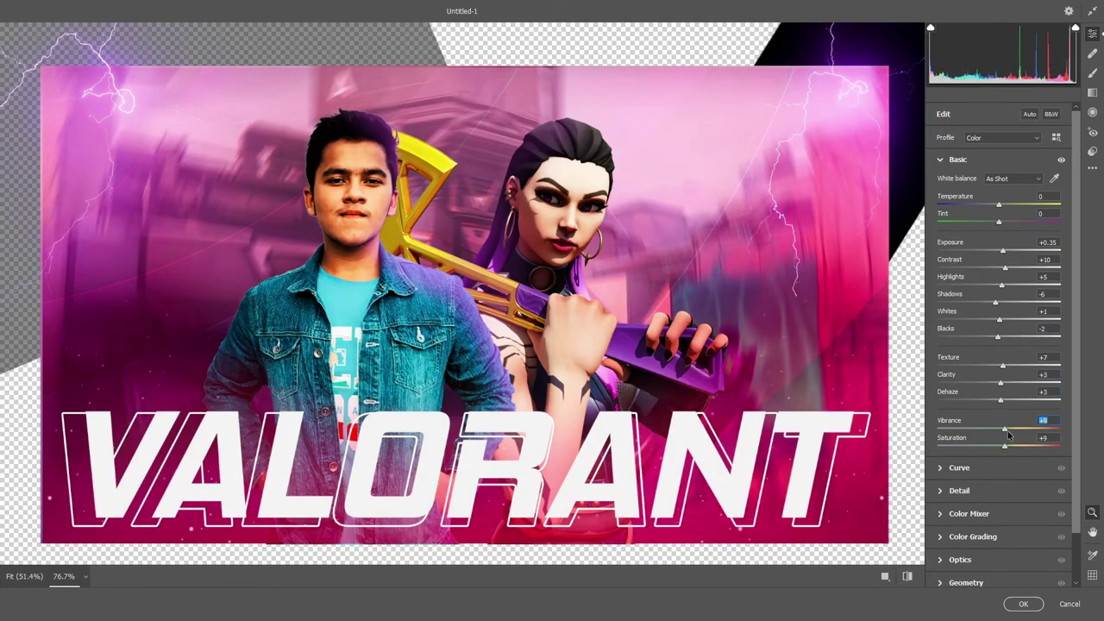
{"action": "left_click", "coordinate": [1005, 446]}
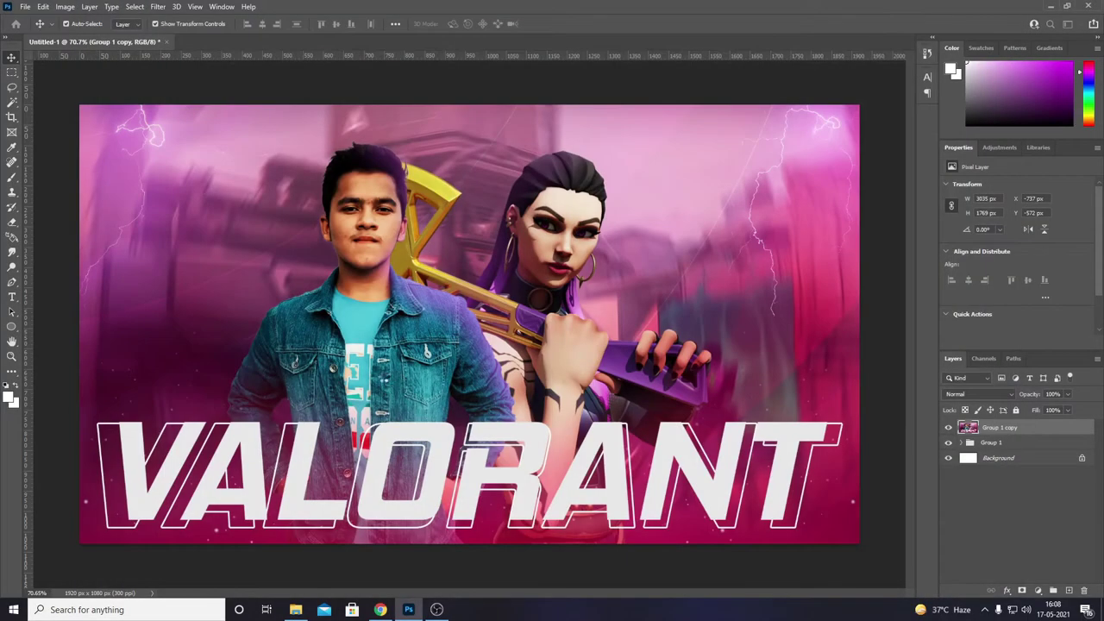
{"action": "scroll", "coordinate": [375, 380], "scroll_direction": "down", "scroll_amount": 3}
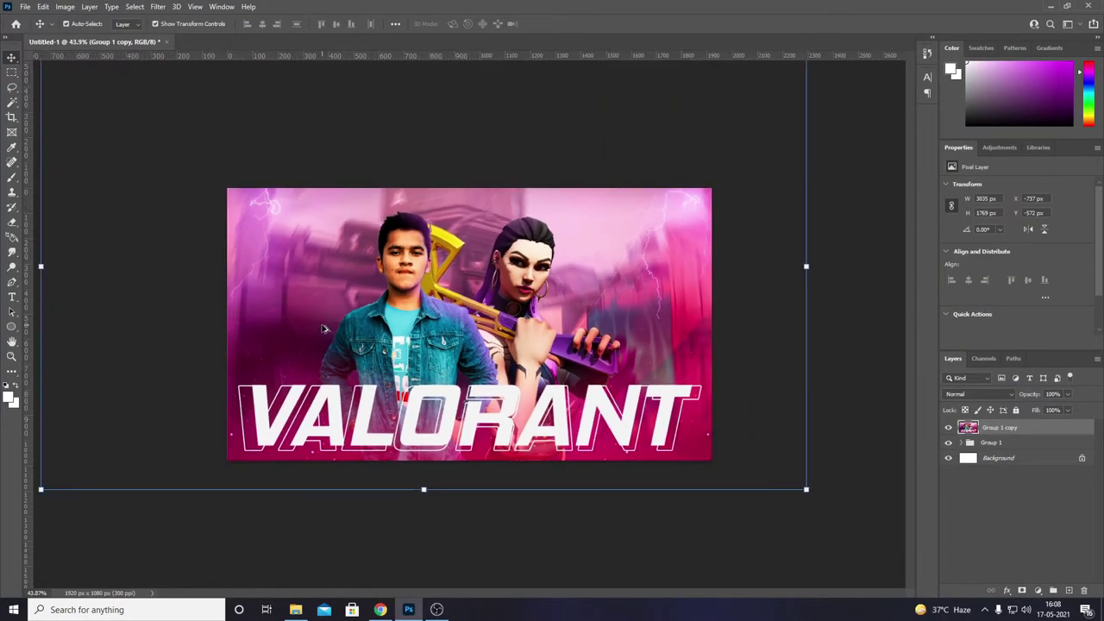
{"action": "scroll", "coordinate": [361, 339], "scroll_direction": "up", "scroll_amount": 5}
{"action": "scroll", "coordinate": [452, 276], "scroll_direction": "down", "scroll_amount": 2}
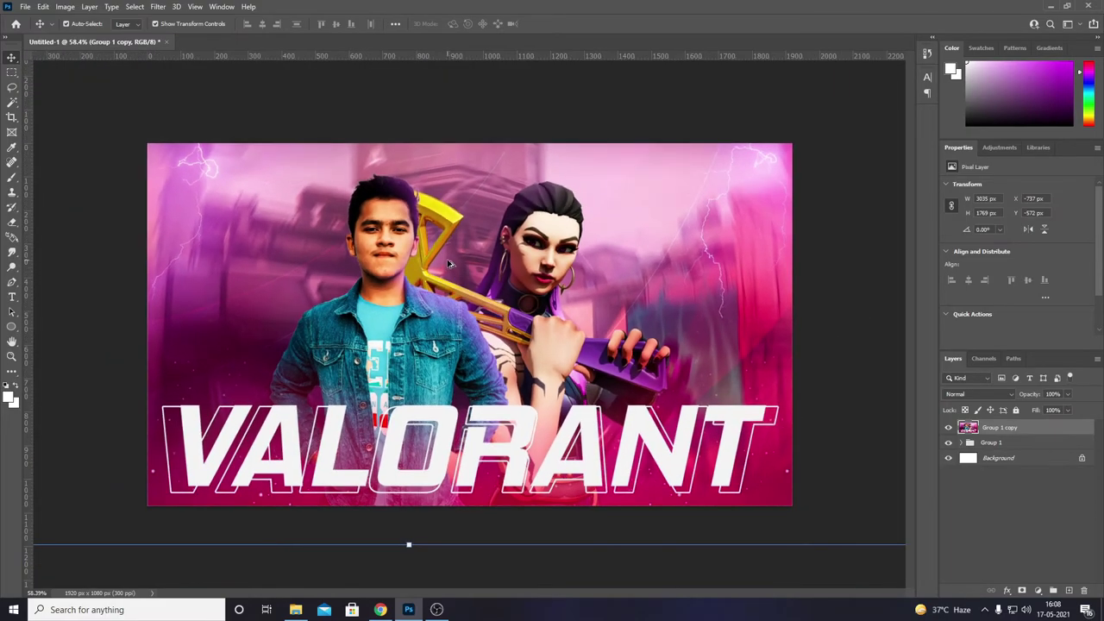
{"action": "left_click", "coordinate": [546, 117]}
{"action": "scroll", "coordinate": [459, 138], "scroll_direction": "up", "scroll_amount": 1}
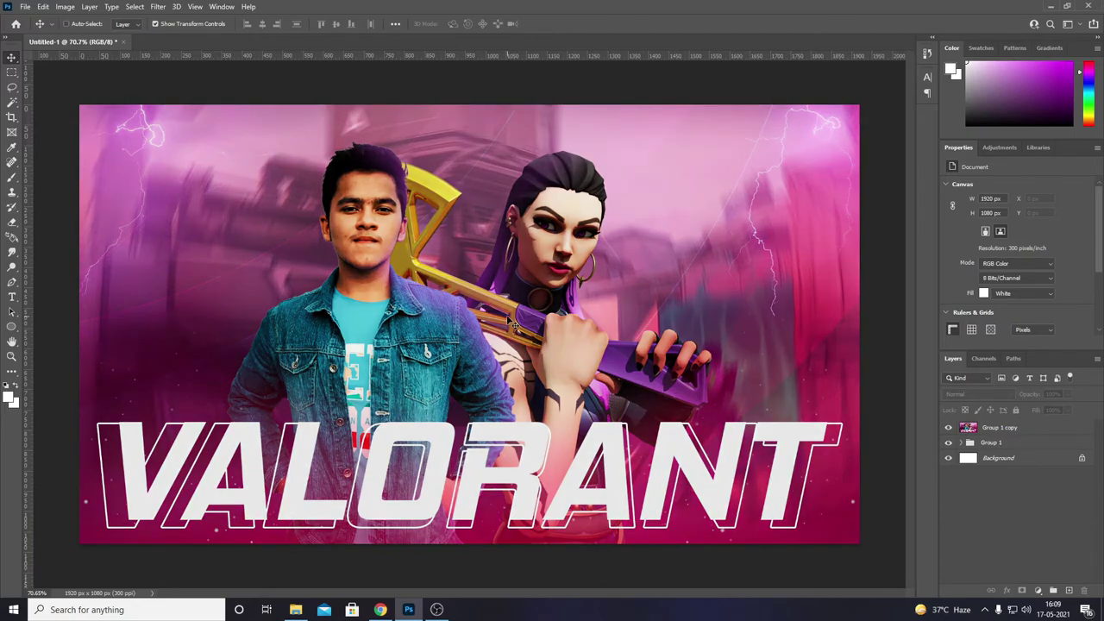
{"action": "left_click", "coordinate": [511, 322]}
{"action": "scroll", "coordinate": [505, 319], "scroll_direction": "down", "scroll_amount": 2}
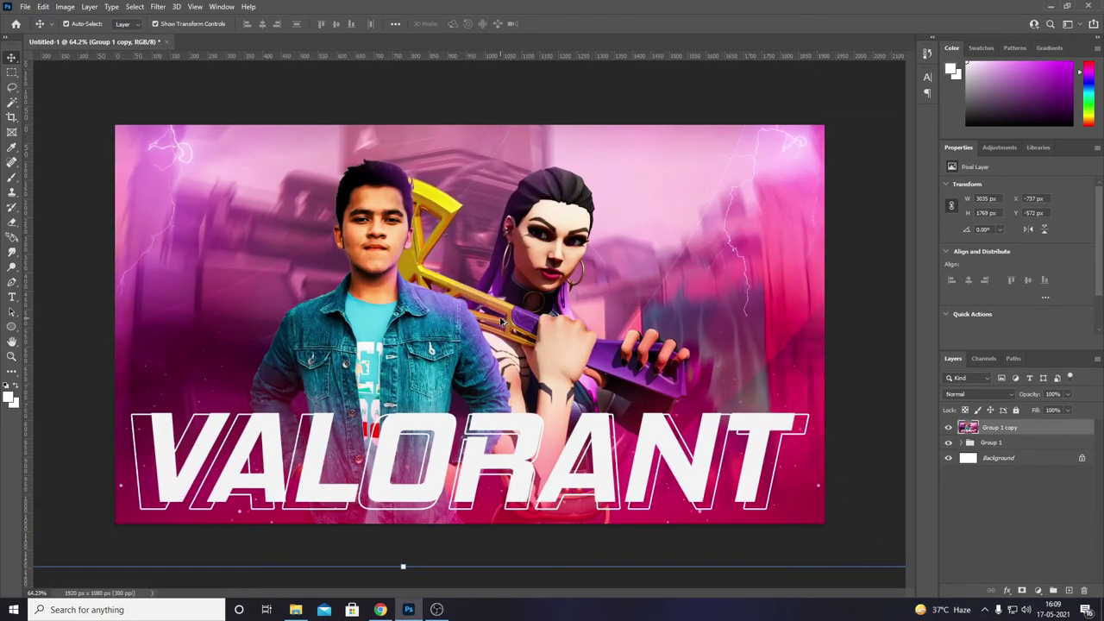
{"action": "left_click", "coordinate": [869, 319]}
{"action": "scroll", "coordinate": [558, 258], "scroll_direction": "down", "scroll_amount": 2}
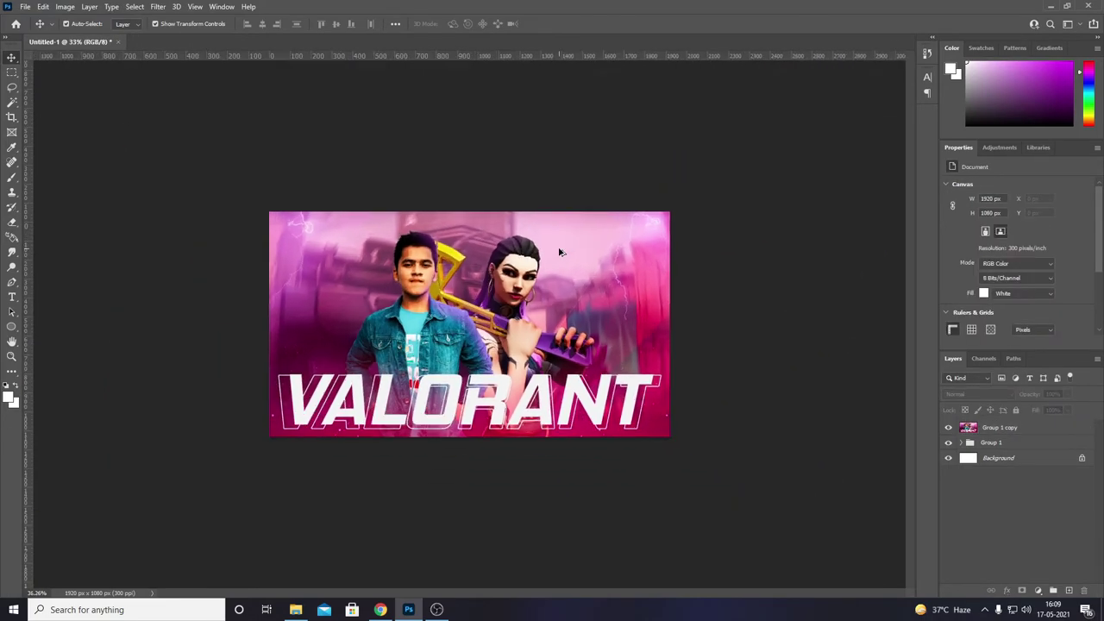
{"action": "scroll", "coordinate": [558, 259], "scroll_direction": "up", "scroll_amount": 1}
{"action": "scroll", "coordinate": [559, 258], "scroll_direction": "up", "scroll_amount": 1}
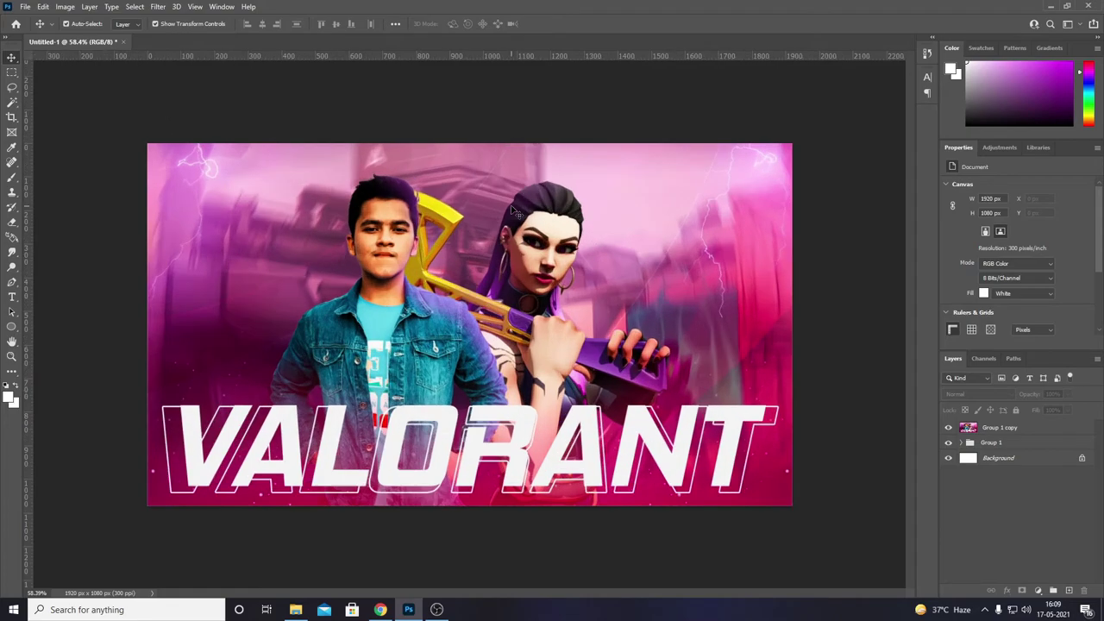
{"action": "scroll", "coordinate": [518, 241], "scroll_direction": "up", "scroll_amount": 1}
Step: Export the thumbnail as a JPG named 'ME WITH REYNA'
{"action": "left_click", "coordinate": [25, 6]}
{"action": "left_click", "coordinate": [379, 86]}
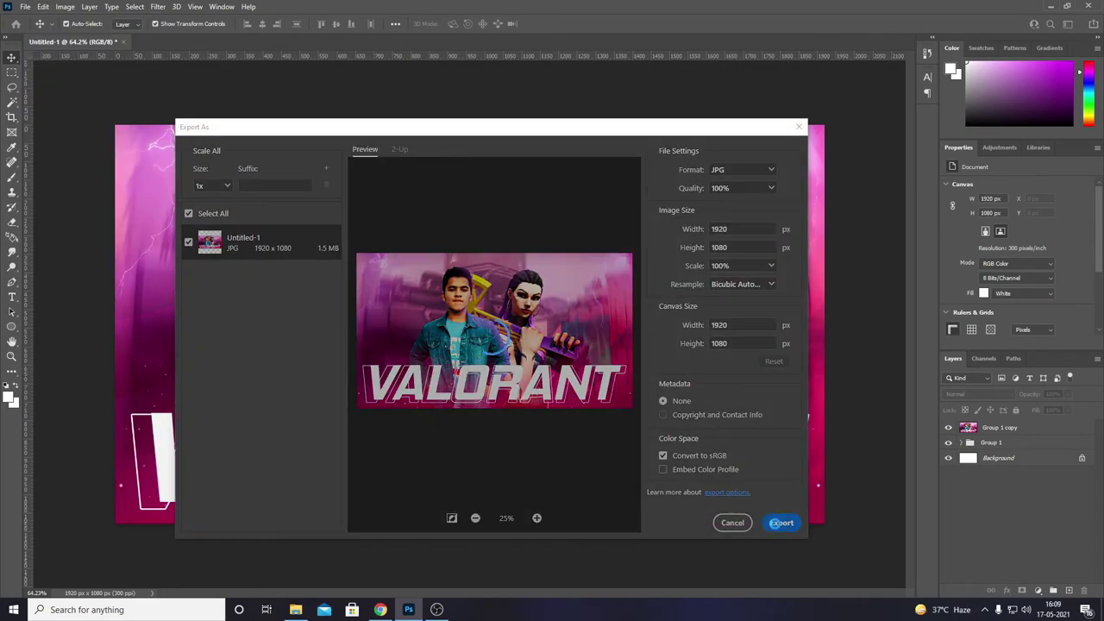
{"action": "left_click", "coordinate": [780, 523]}
{"action": "type", "text": "ME WITH "}
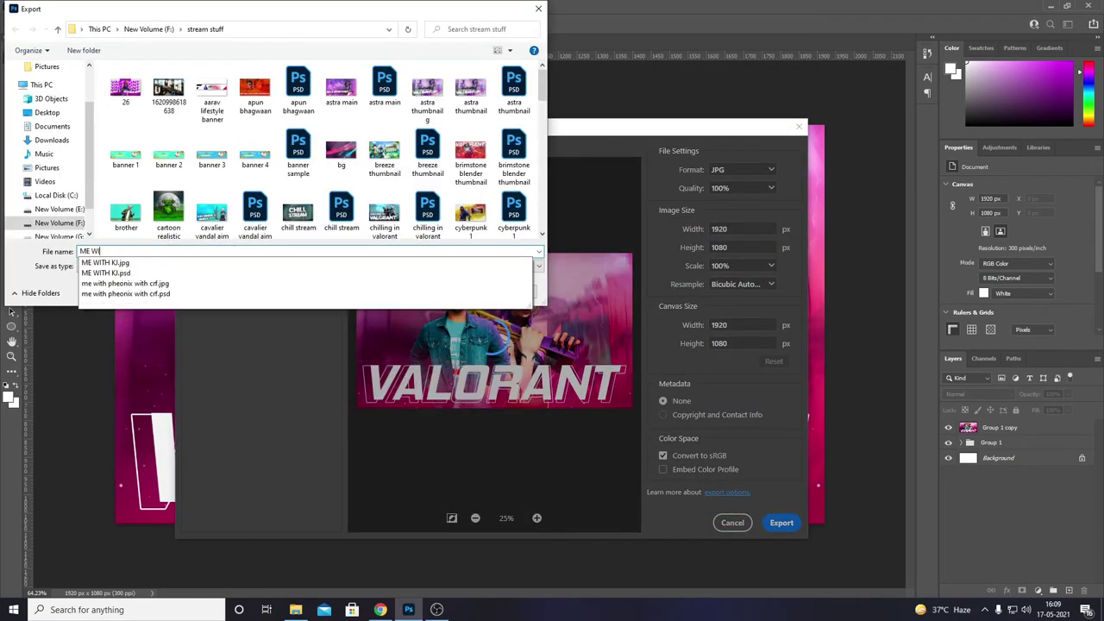
{"action": "type", "text": "REYNA"}
{"action": "left_click", "coordinate": [457, 292]}
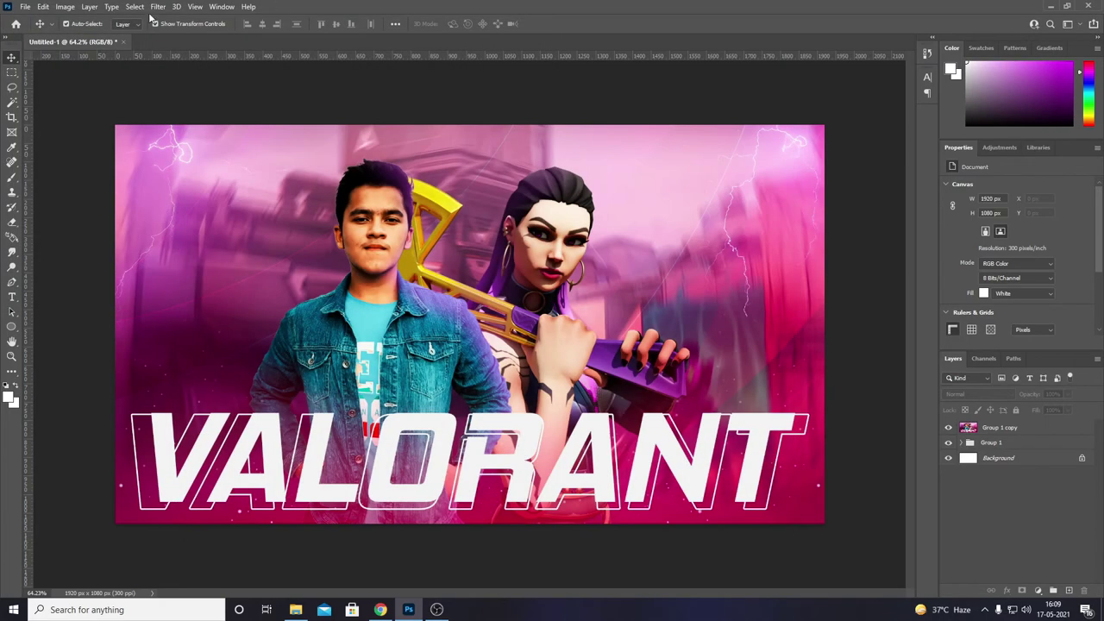
Step: Bring up the Open dialog and browse the stream stuff folder
{"action": "right_click", "coordinate": [152, 39]}
{"action": "left_click", "coordinate": [190, 111]}
{"action": "scroll", "coordinate": [330, 223], "scroll_direction": "down", "scroll_amount": 3}
{"action": "scroll", "coordinate": [330, 223], "scroll_direction": "down", "scroll_amount": 3}
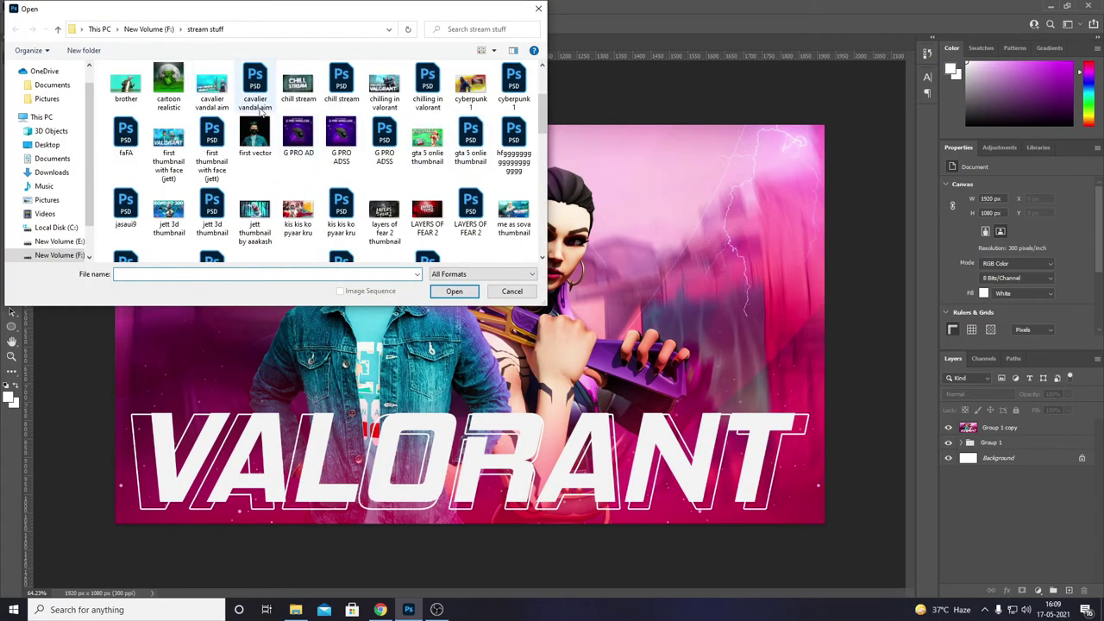
Step: Open 'first thumbnail with face (jett).psd', inspect its layers, then return to the Untitled-1 Reyna tab
{"action": "double_click", "coordinate": [254, 95]}
{"action": "left_click", "coordinate": [882, 329]}
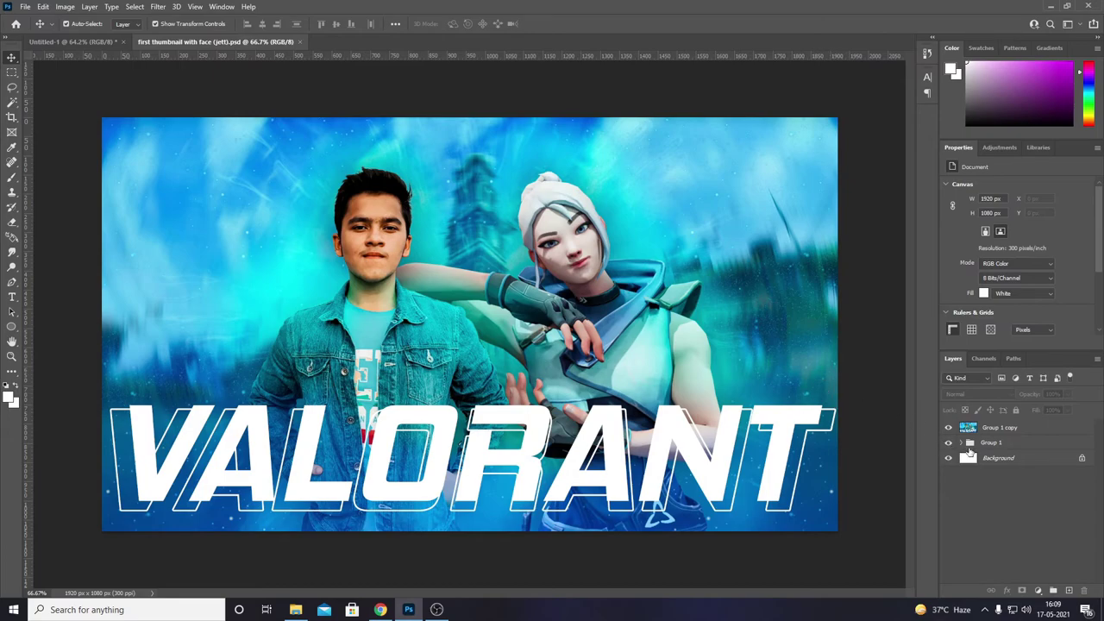
{"action": "left_click", "coordinate": [967, 443]}
{"action": "left_click", "coordinate": [954, 552]}
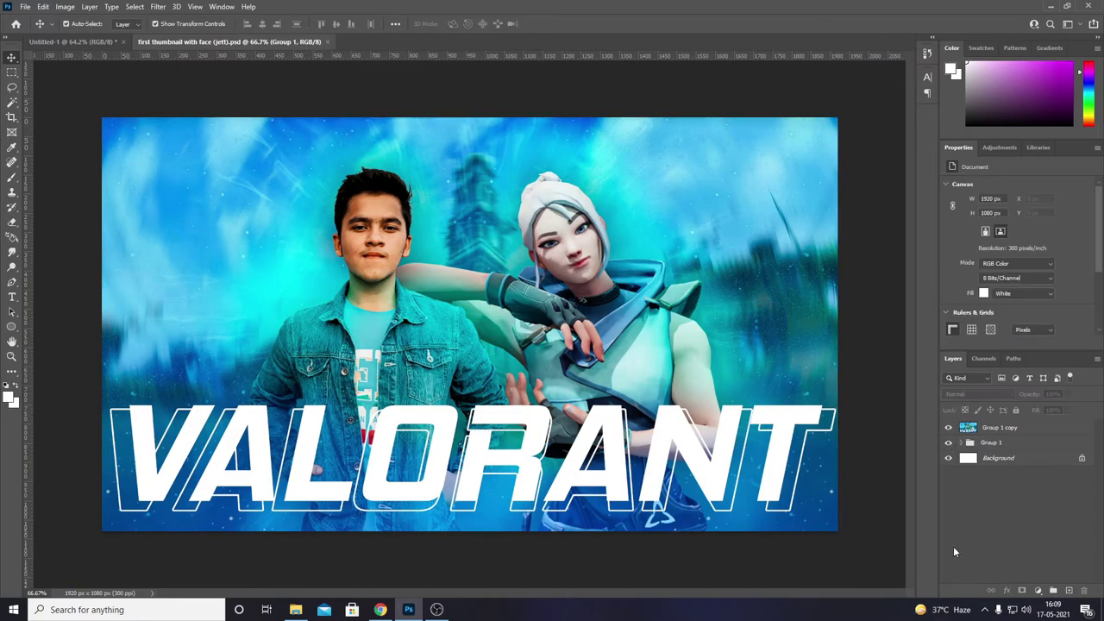
{"action": "left_click", "coordinate": [74, 42]}
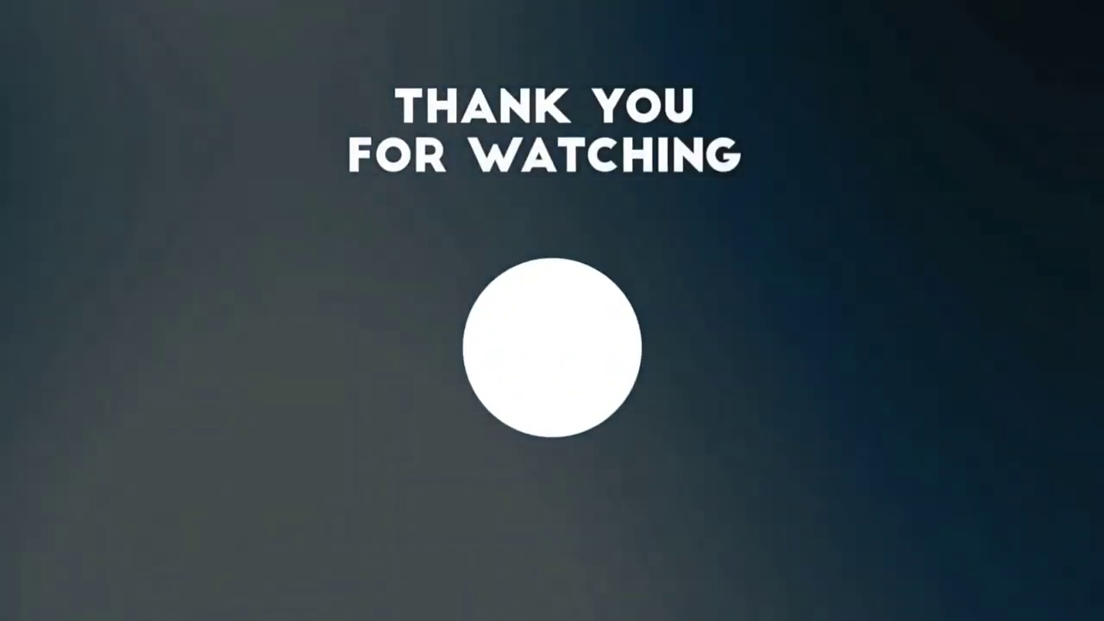